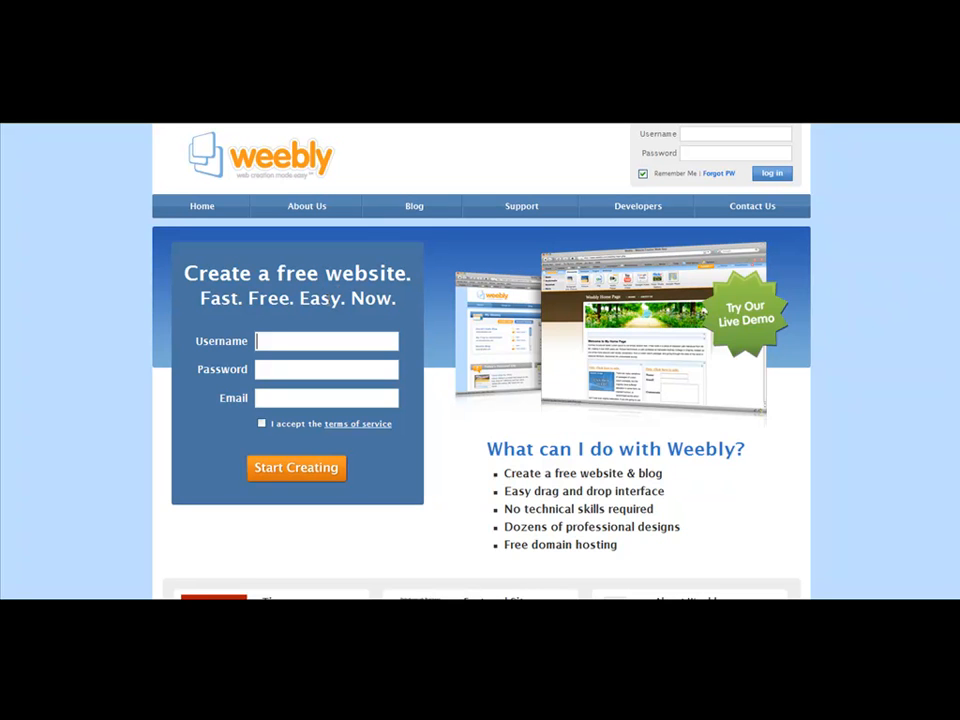
pyautogui.click(264, 369)
pyautogui.click(270, 398)
pyautogui.scroll(-1, 280, 395)
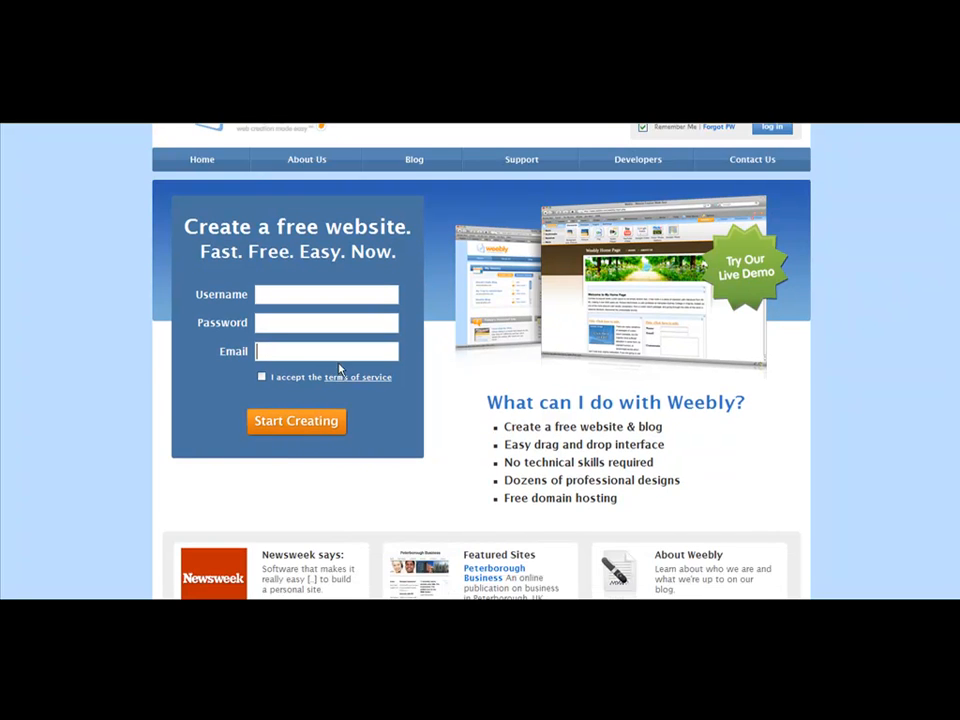
pyautogui.scroll(1, 340, 370)
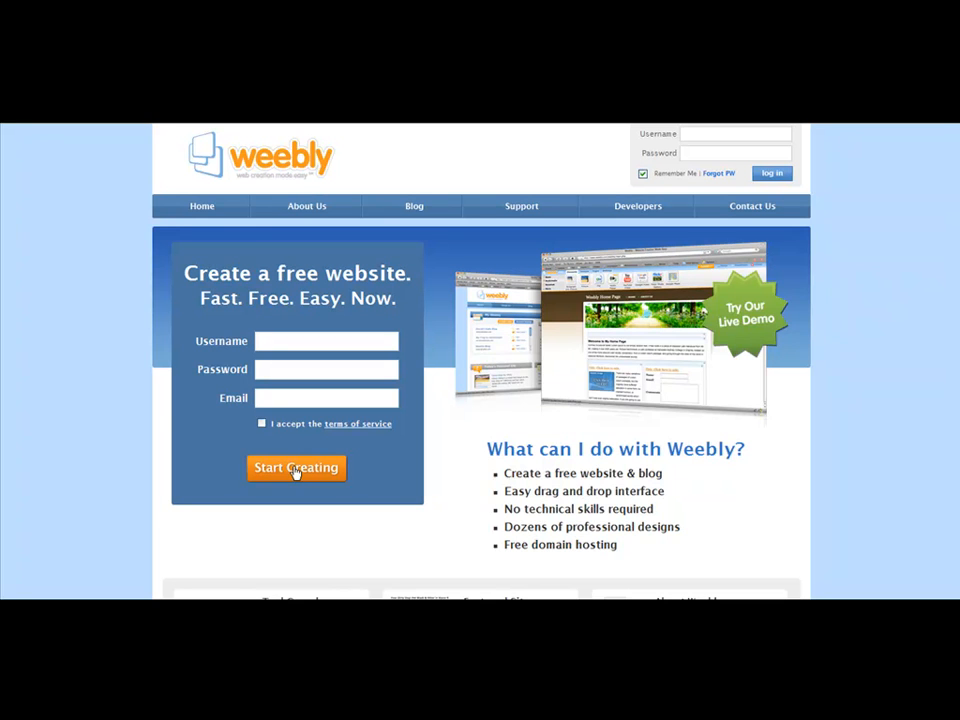
# - Log in to the existing account with the account username and password
pyautogui.click(745, 134)
pyautogui.write('cou12345')
pyautogui.press('Tab')
pyautogui.write('12345678')
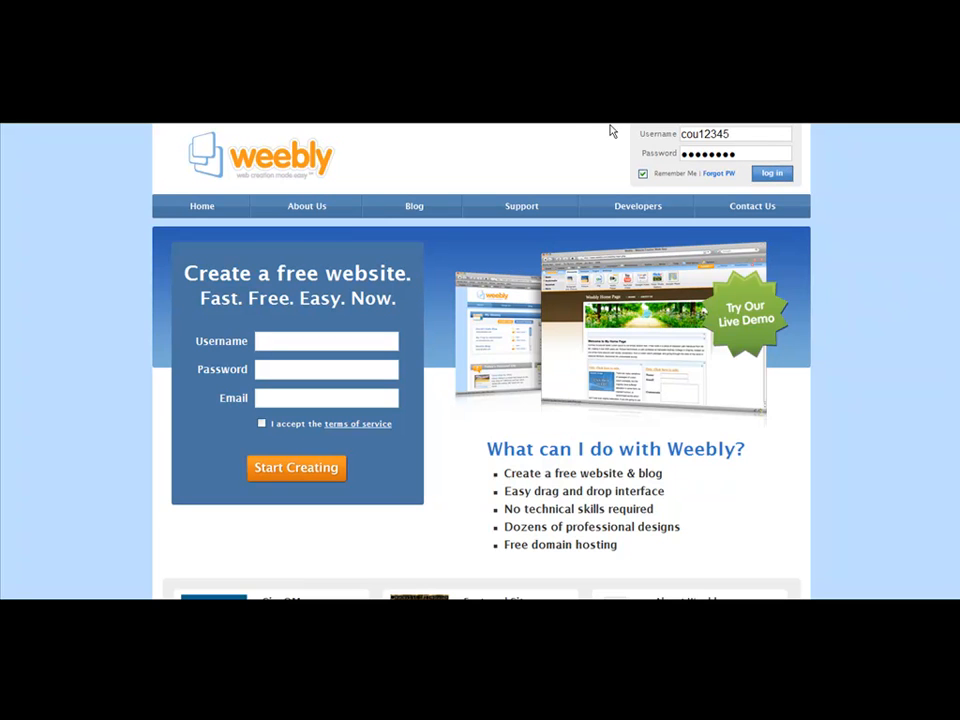
pyautogui.press('Return')
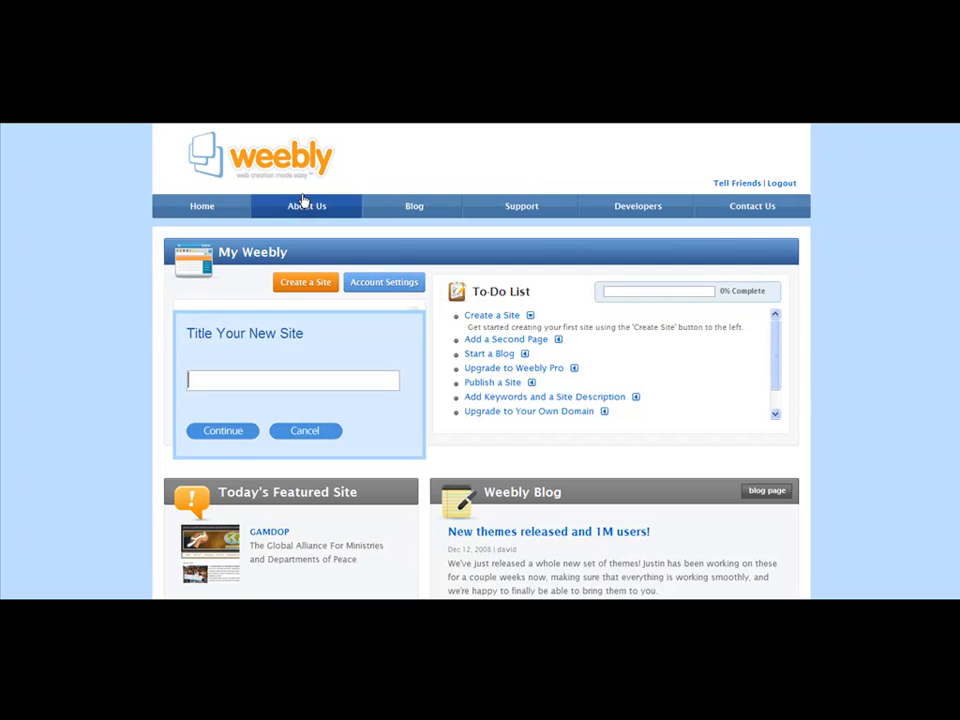
# - Create a new site titled Paid Surveys For Cash
pyautogui.click(300, 284)
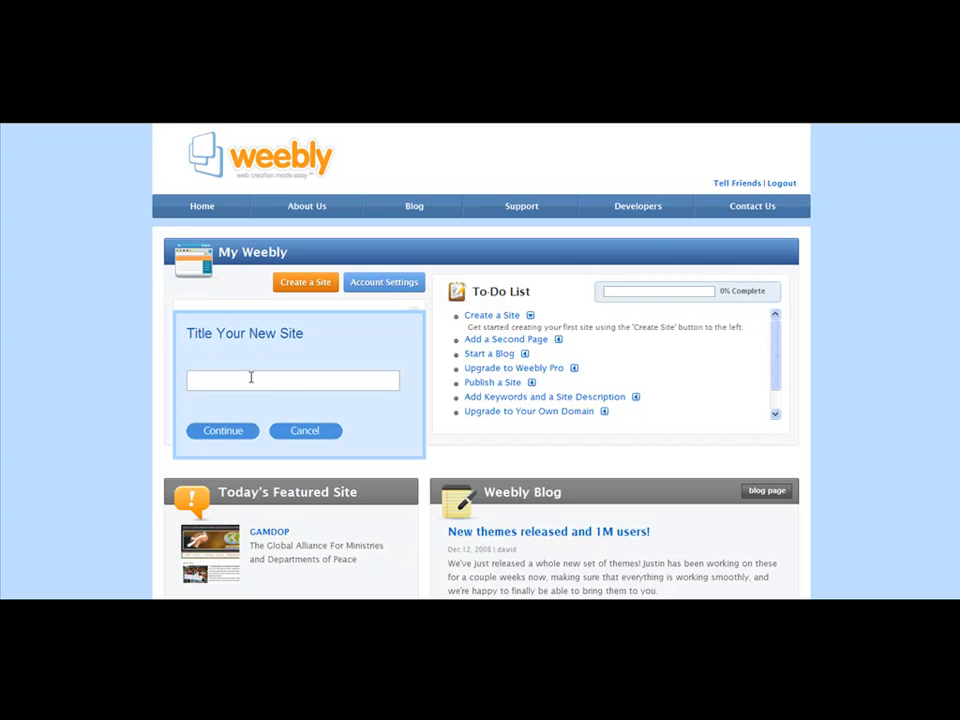
pyautogui.write('Paid Surveys For Cash')
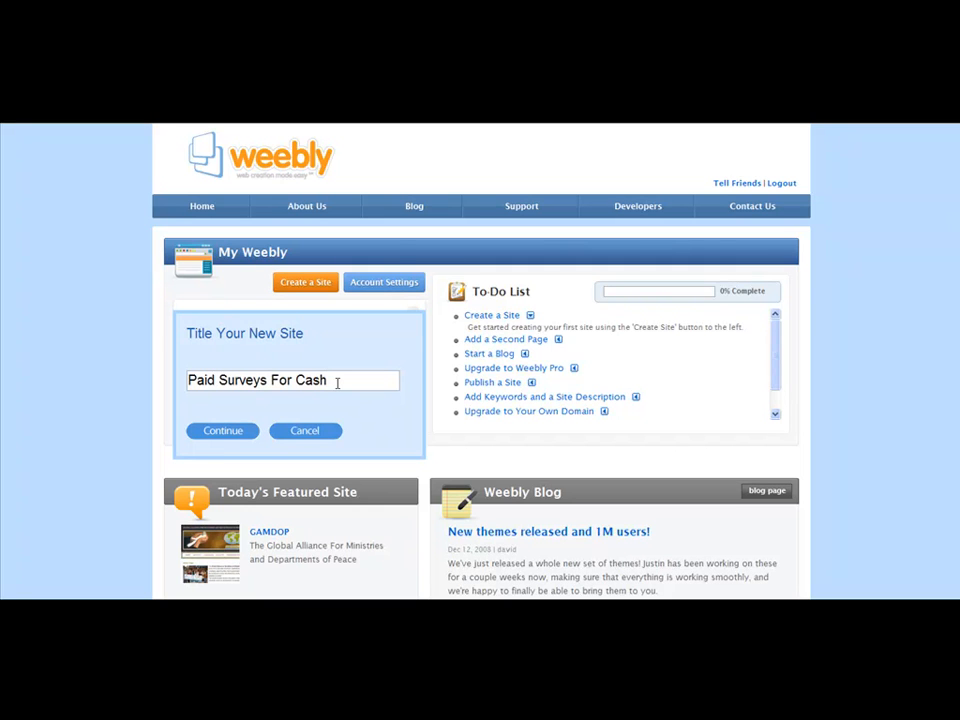
pyautogui.click(226, 434)
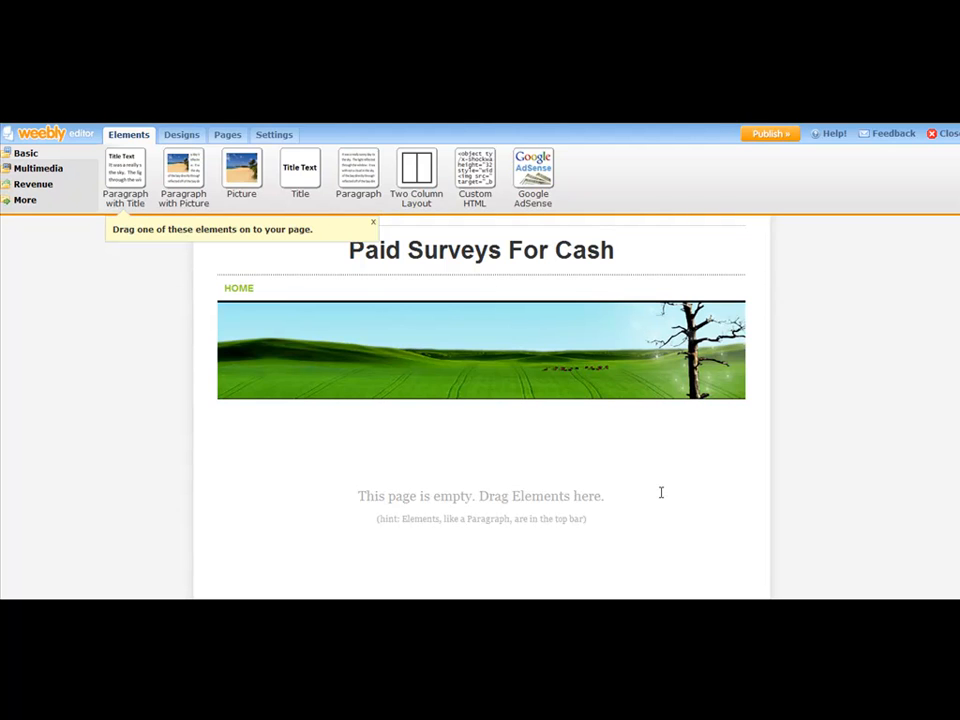
# - Preview several site designs and apply the pencil-themed design to the site
pyautogui.click(372, 226)
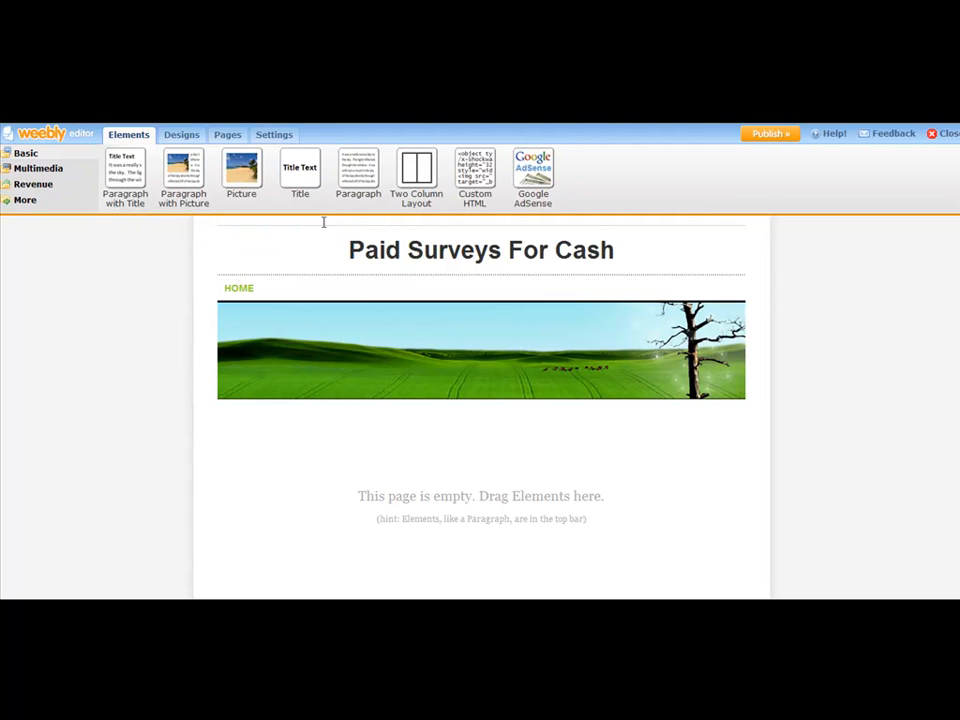
pyautogui.click(189, 136)
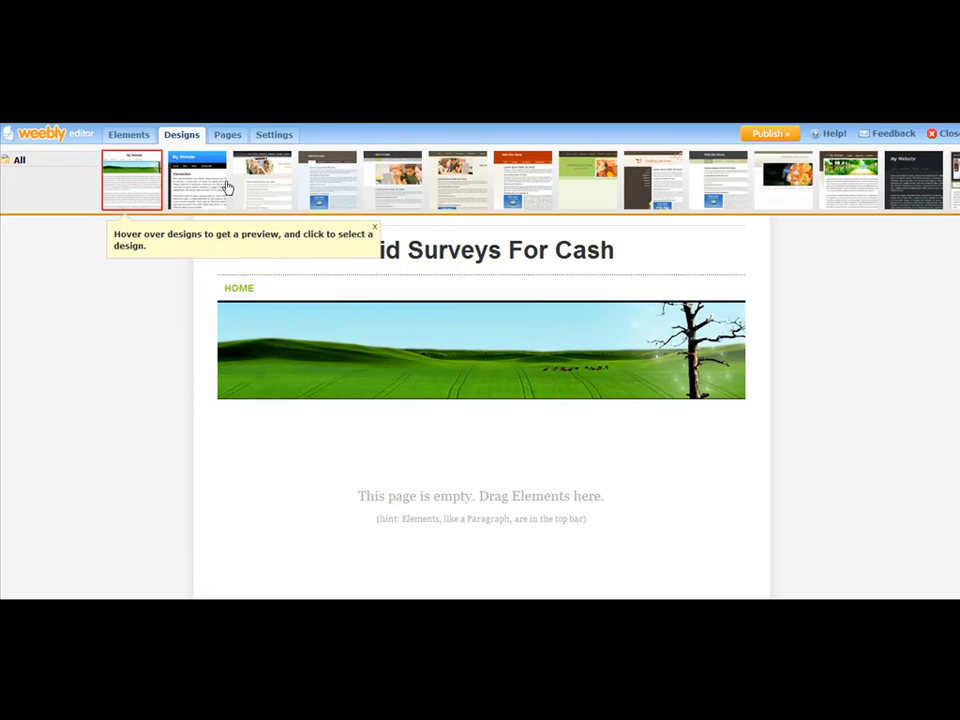
pyautogui.click(227, 187)
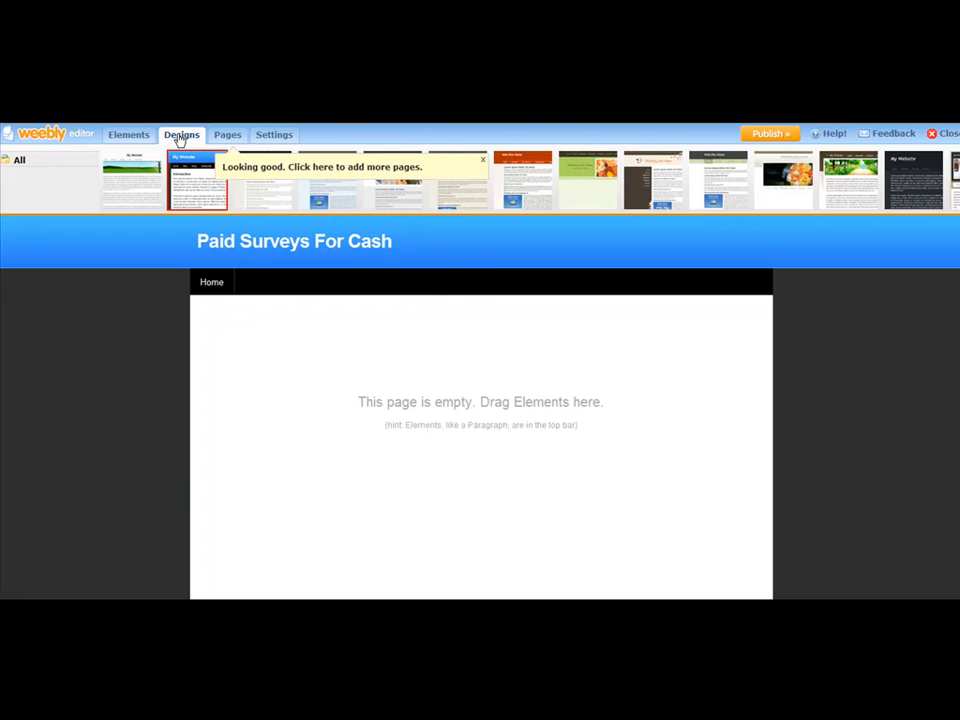
pyautogui.click(270, 185)
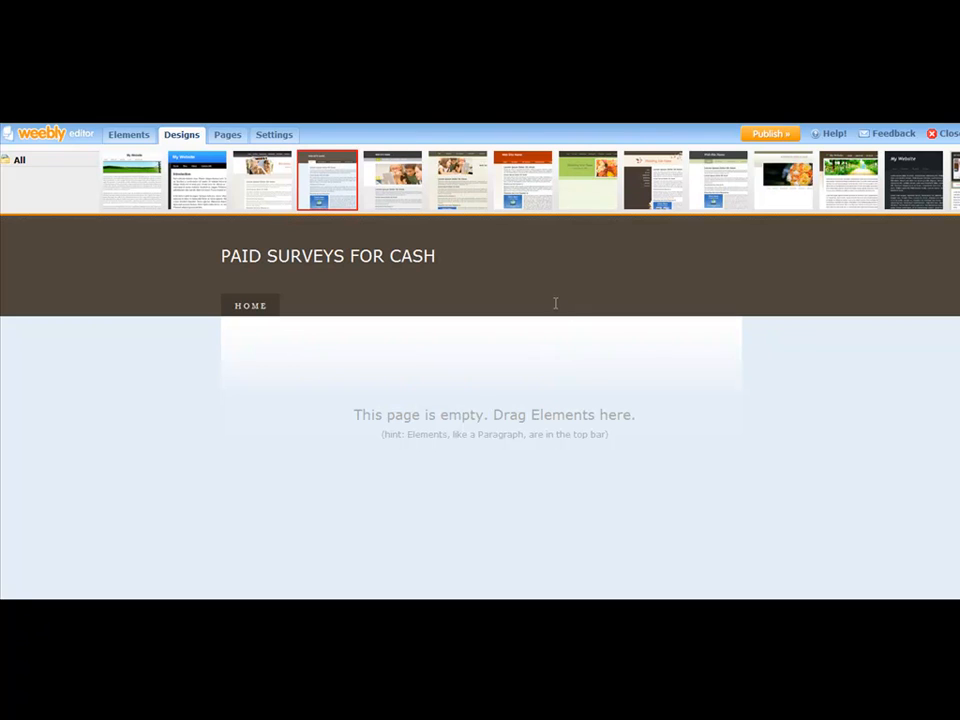
pyautogui.click(395, 185)
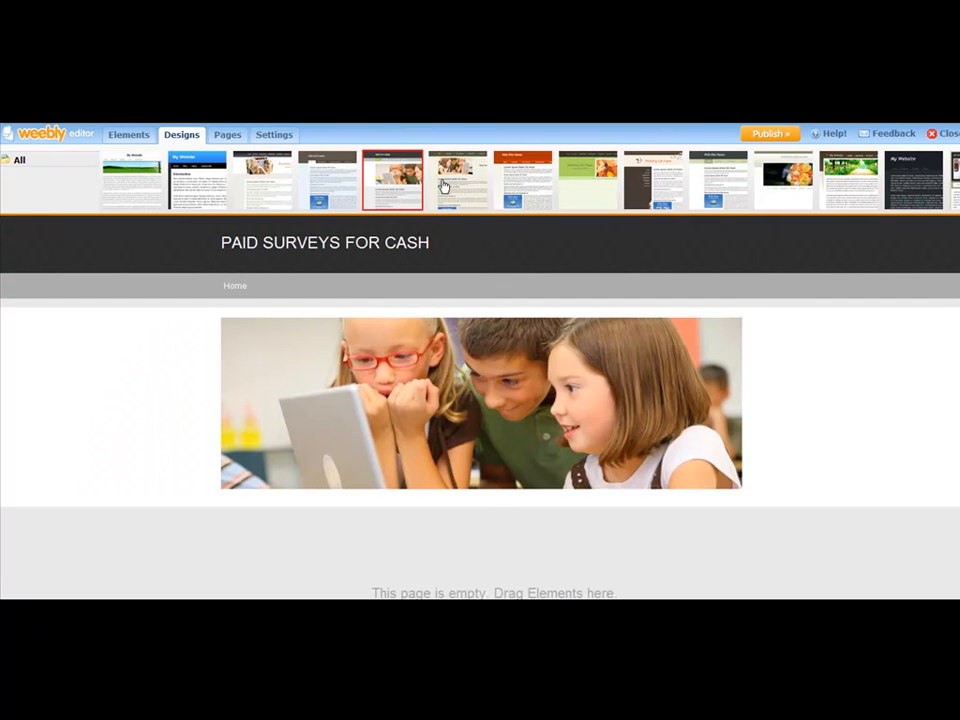
pyautogui.click(443, 185)
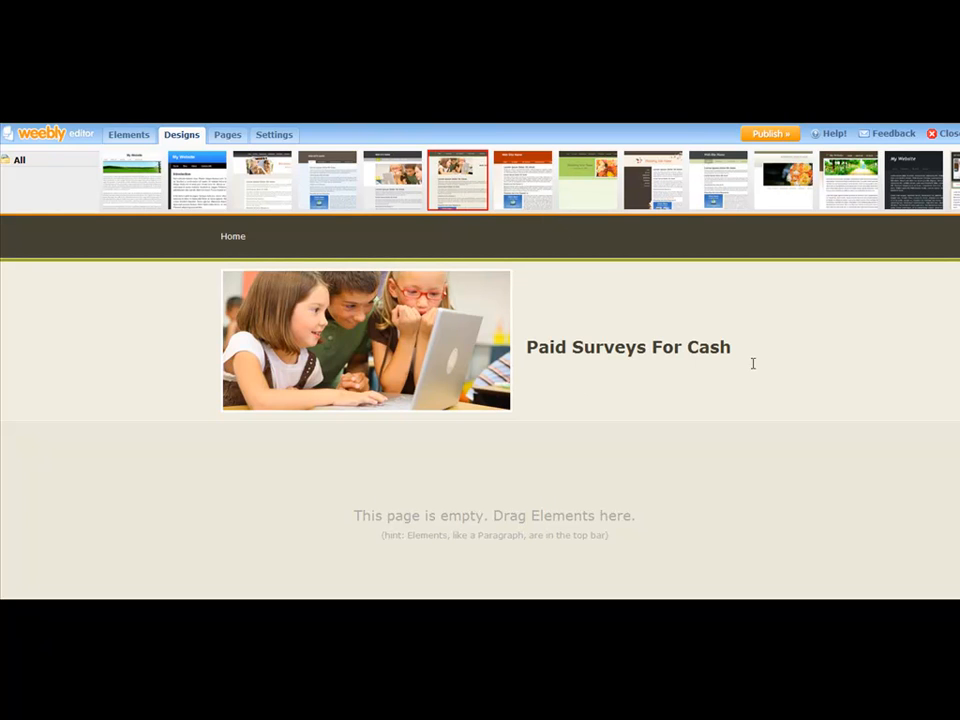
pyautogui.click(540, 177)
pyautogui.click(662, 176)
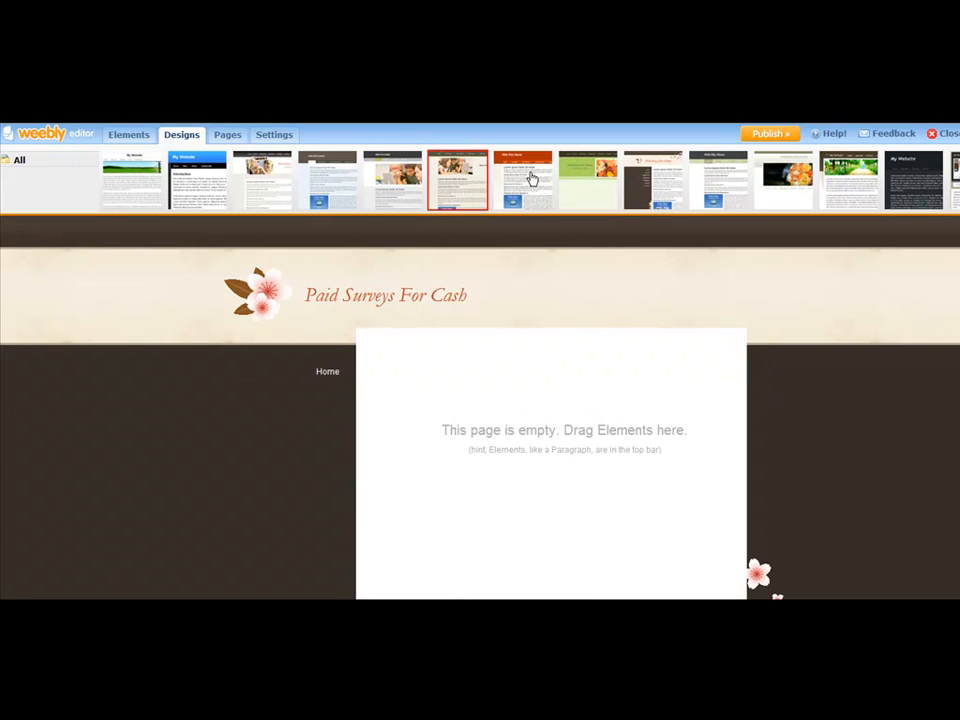
pyautogui.click(560, 171)
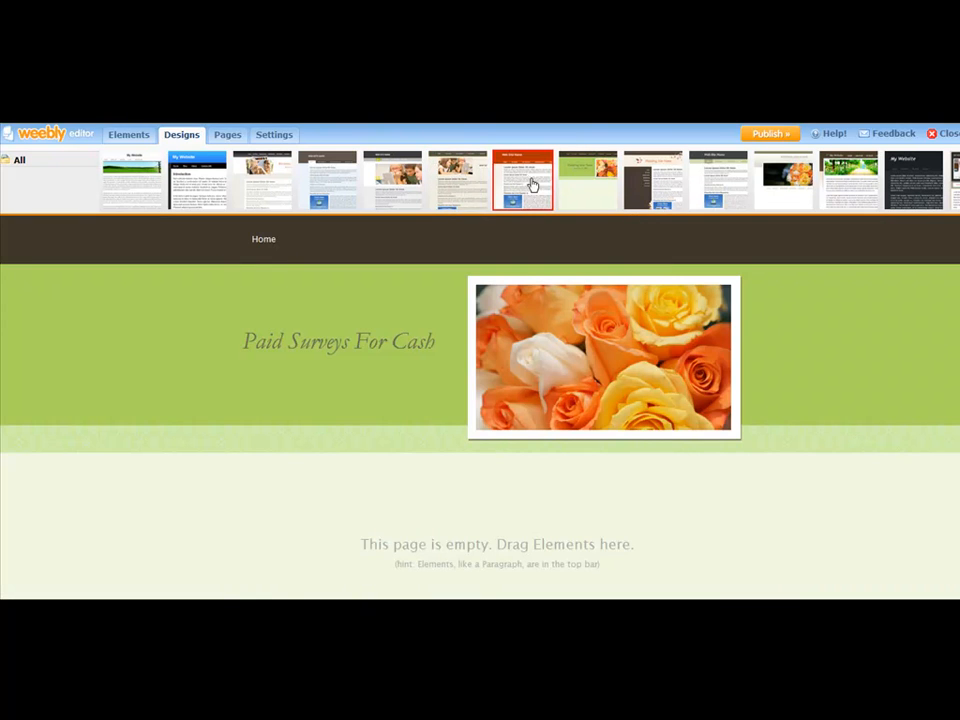
pyautogui.click(529, 185)
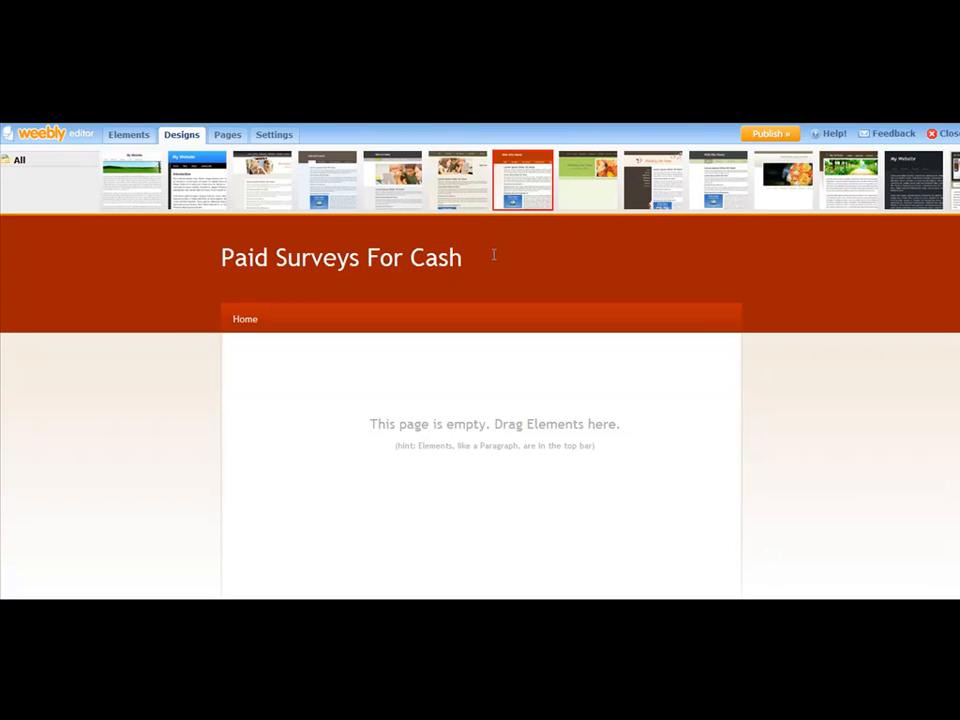
pyautogui.click(864, 197)
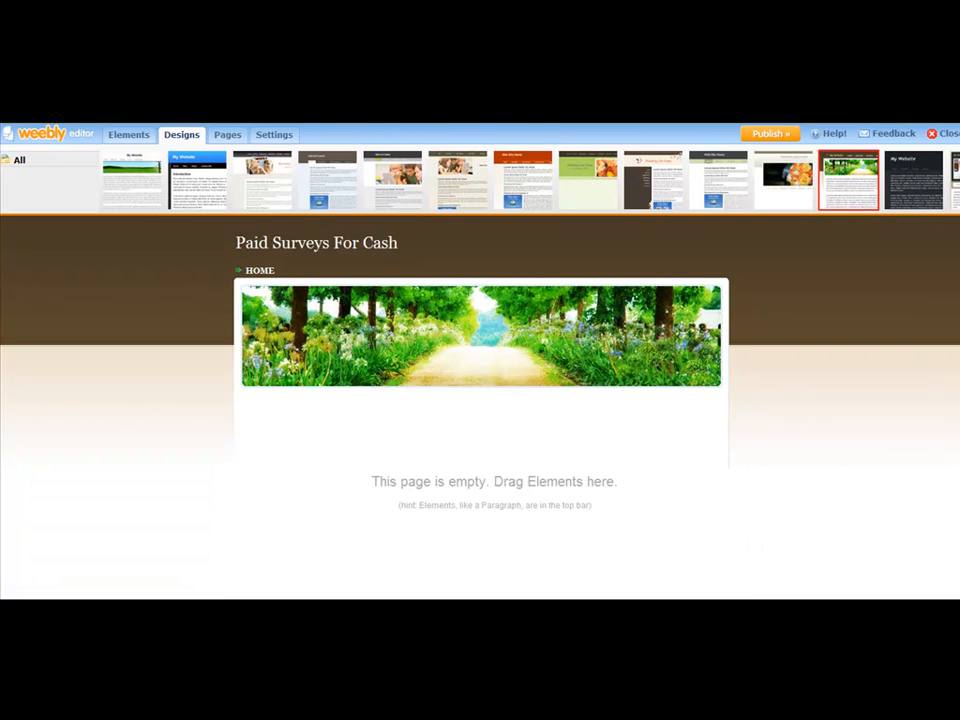
pyautogui.click(952, 180)
pyautogui.click(952, 180)
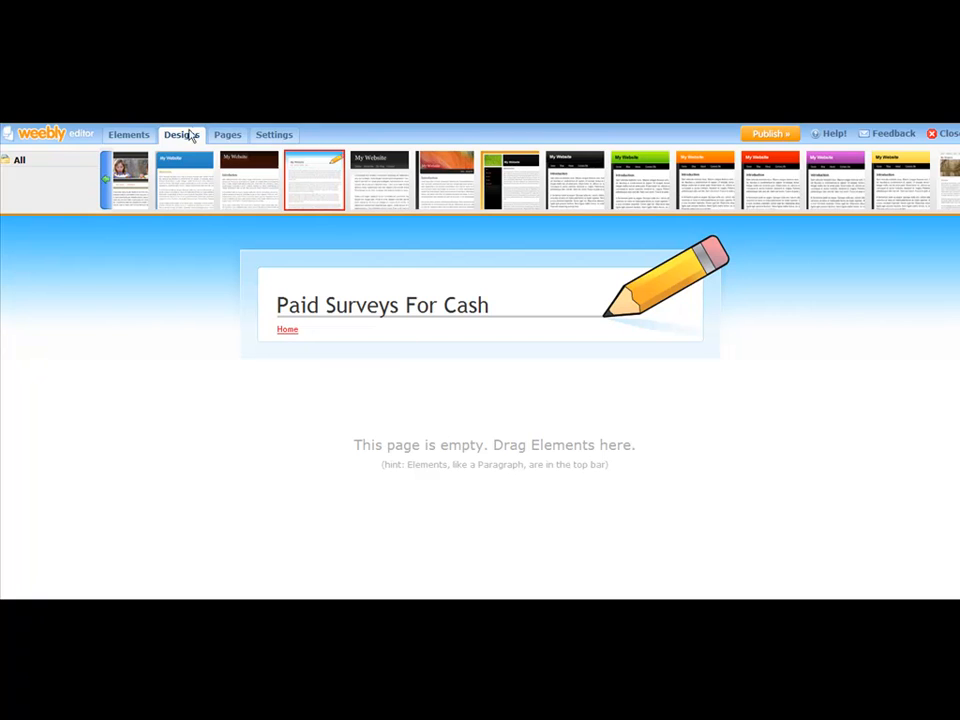
# - Add a Paragraph with Title element to the empty page
pyautogui.click(129, 137)
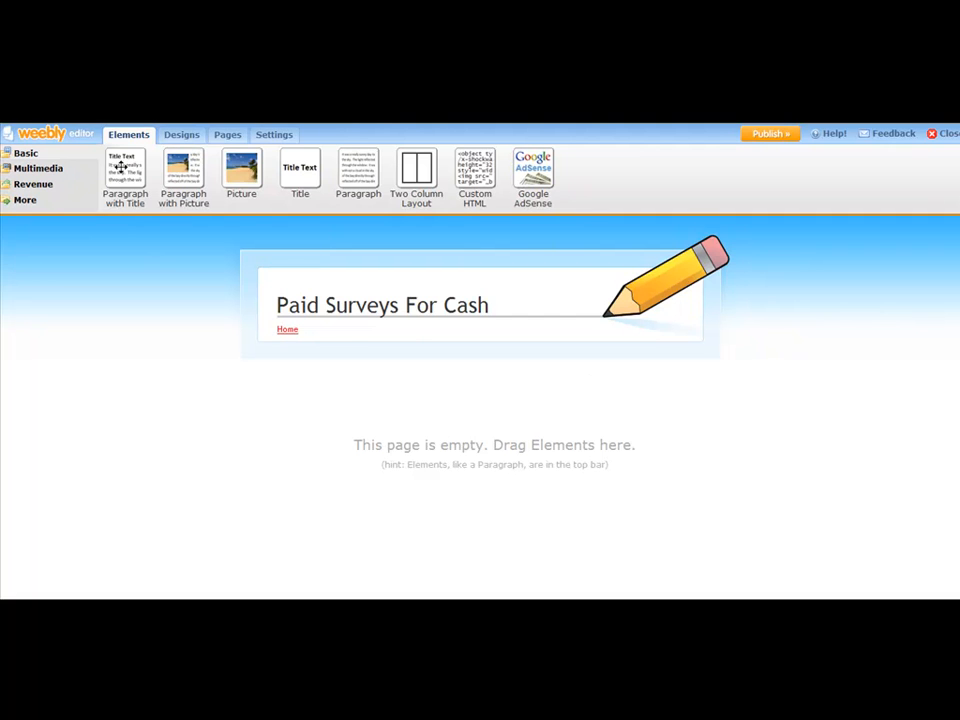
pyautogui.moveTo(120, 166); pyautogui.dragTo(360, 380)
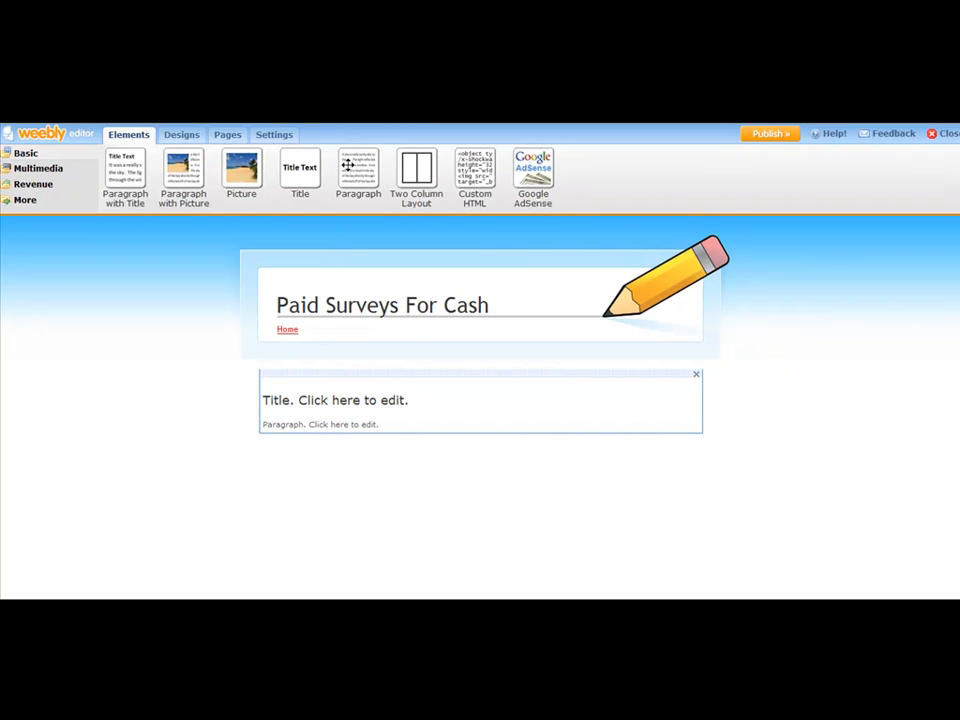
pyautogui.moveTo(533, 170)
pyautogui.mouseDown()
pyautogui.moveTo(476, 430)
pyautogui.moveTo(525, 272)
pyautogui.moveTo(502, 160)
pyautogui.moveTo(544, 174)
pyautogui.moveTo(540, 199)
pyautogui.moveTo(550, 176)
pyautogui.mouseUp()
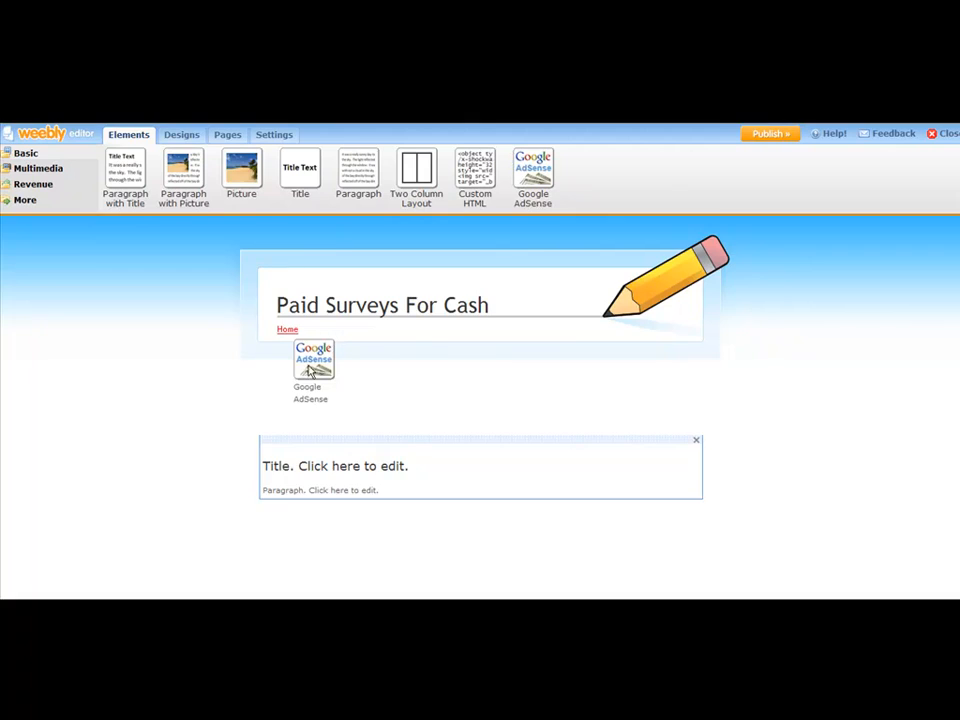
pyautogui.moveTo(310, 372); pyautogui.dragTo(307, 373)
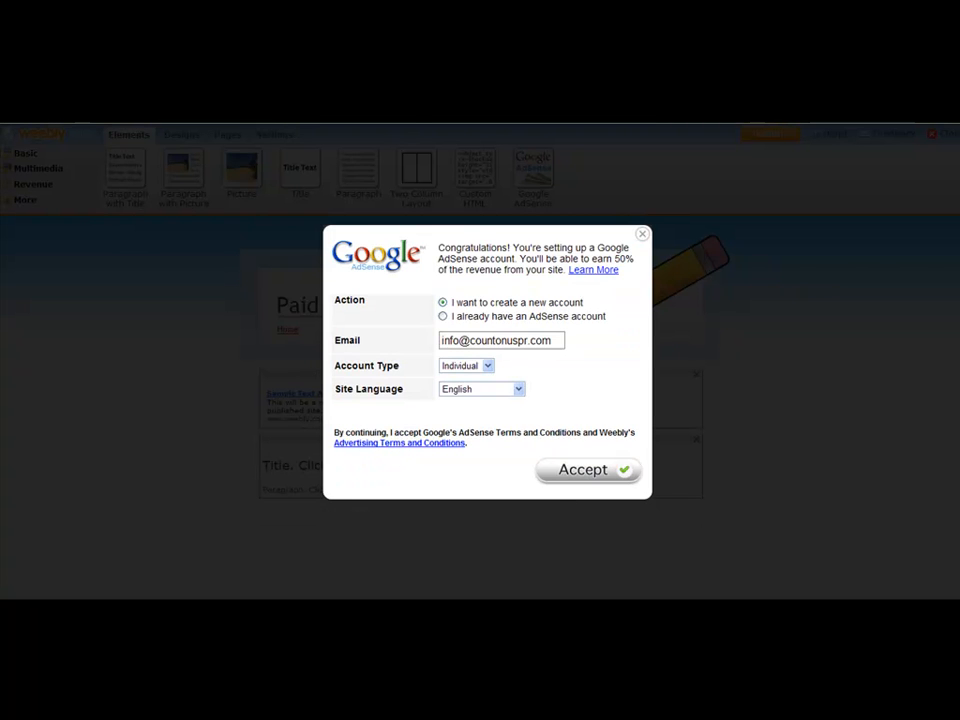
pyautogui.press('Escape')
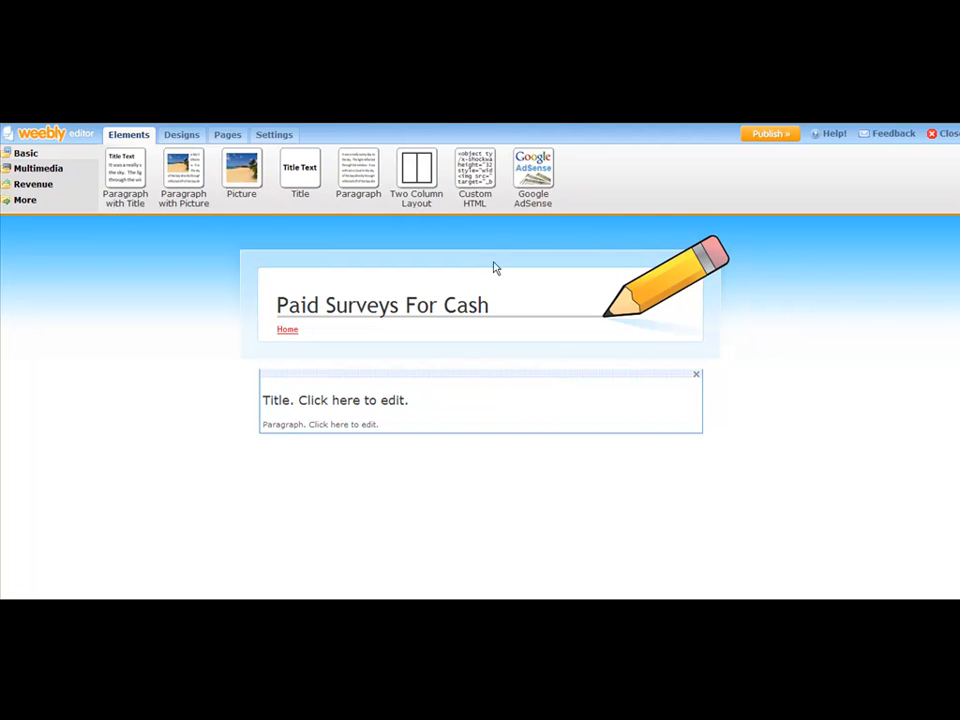
# - Add a Paragraph with Picture element below the existing title-and-paragraph block
pyautogui.moveTo(474, 203); pyautogui.dragTo(490, 180)
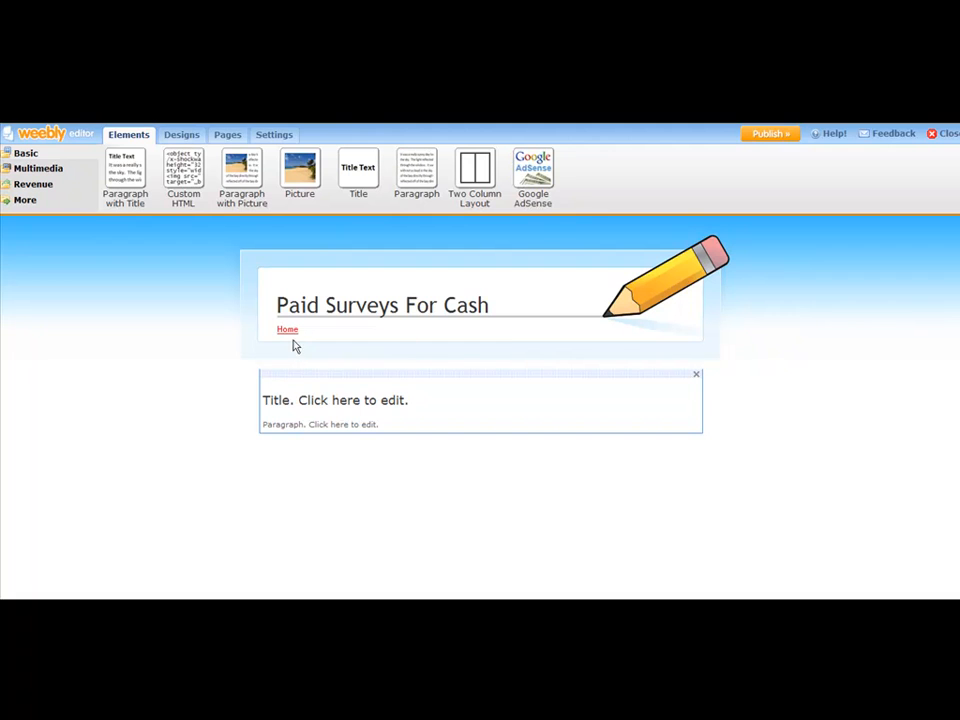
pyautogui.click(301, 399)
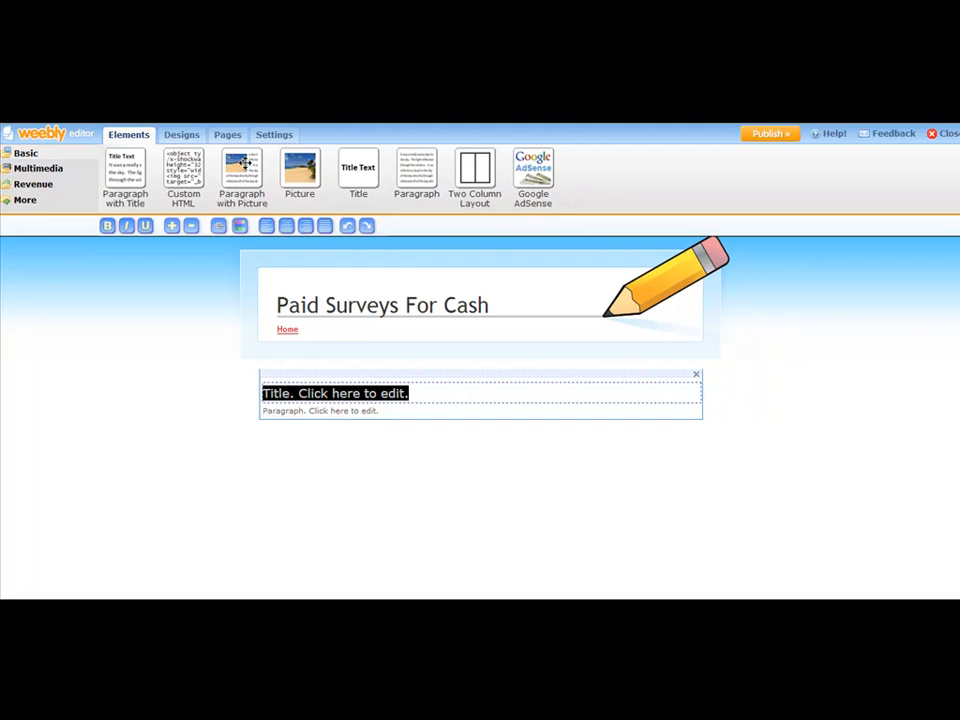
pyautogui.moveTo(244, 163); pyautogui.dragTo(316, 448)
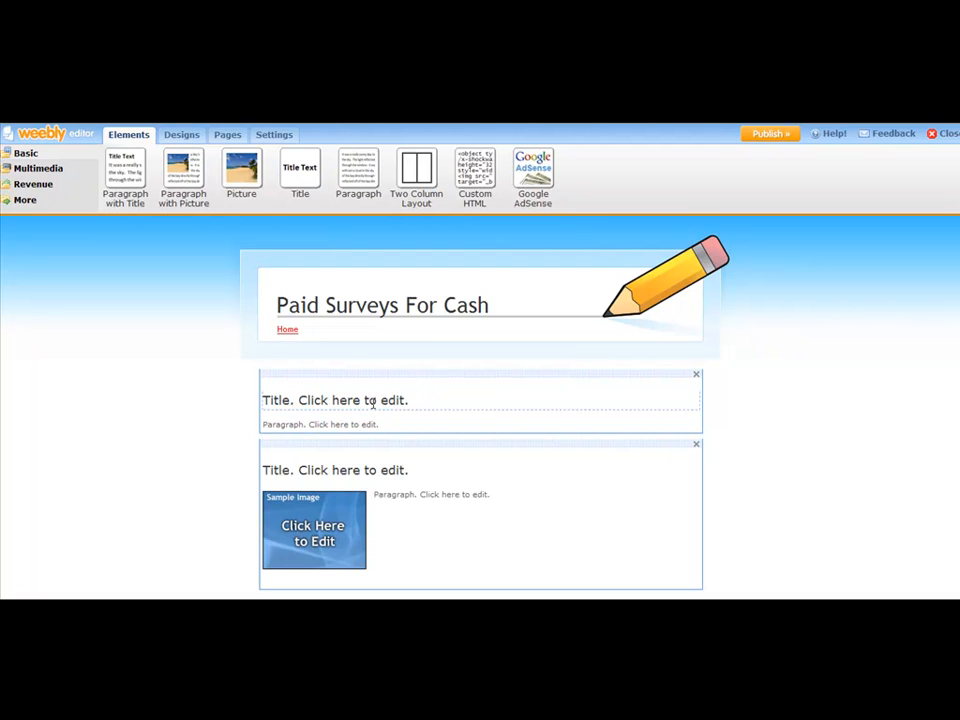
# - Delete the original Paragraph with Title element from the page
pyautogui.scroll(-2, 375, 403)
pyautogui.scroll(2, 375, 403)
pyautogui.click(696, 375)
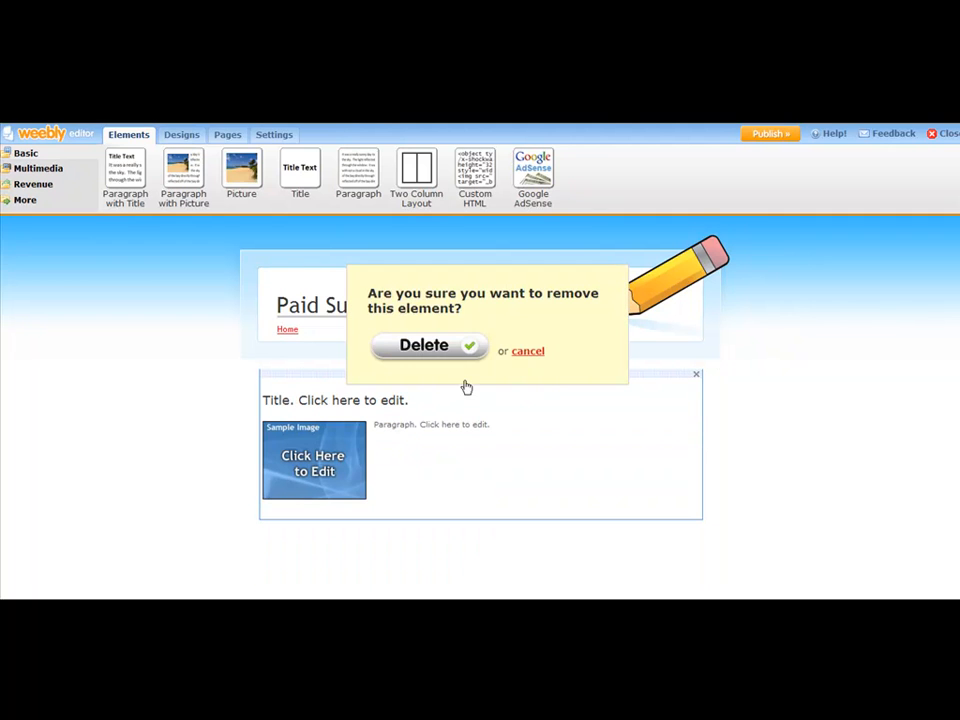
pyautogui.click(446, 350)
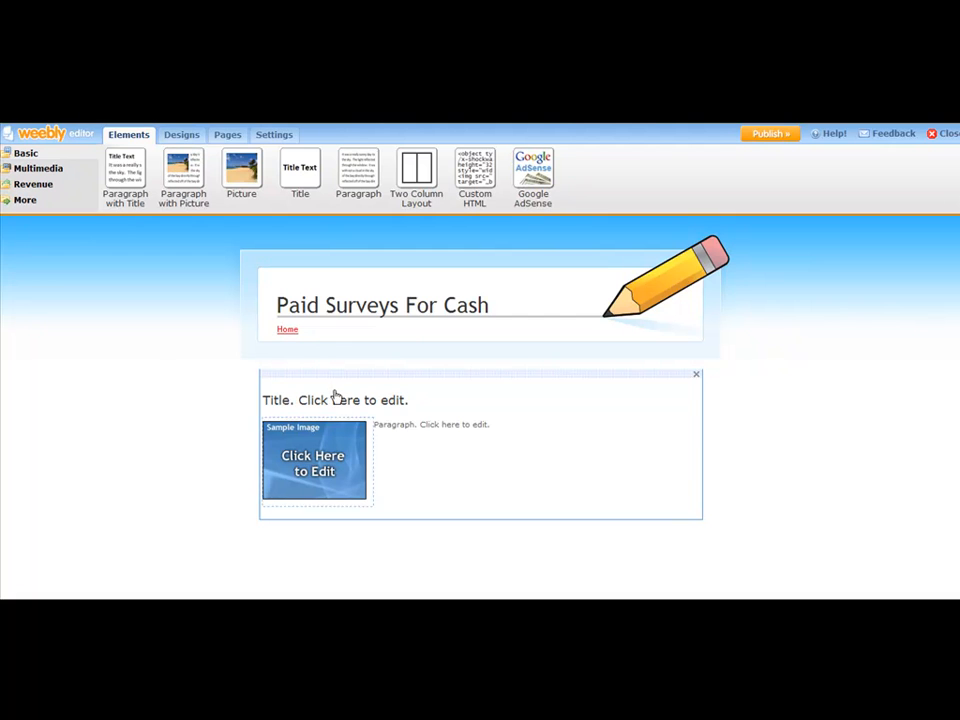
# - Add a YouTube Video element below the paragraph-with-picture block
pyautogui.click(16, 170)
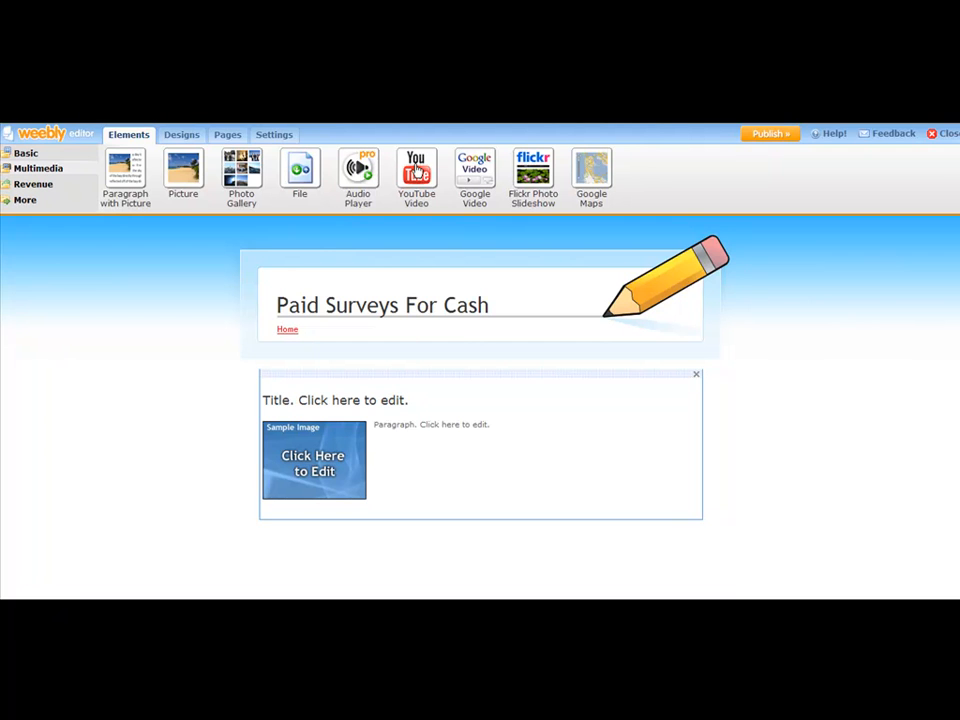
pyautogui.moveTo(417, 170); pyautogui.dragTo(355, 538)
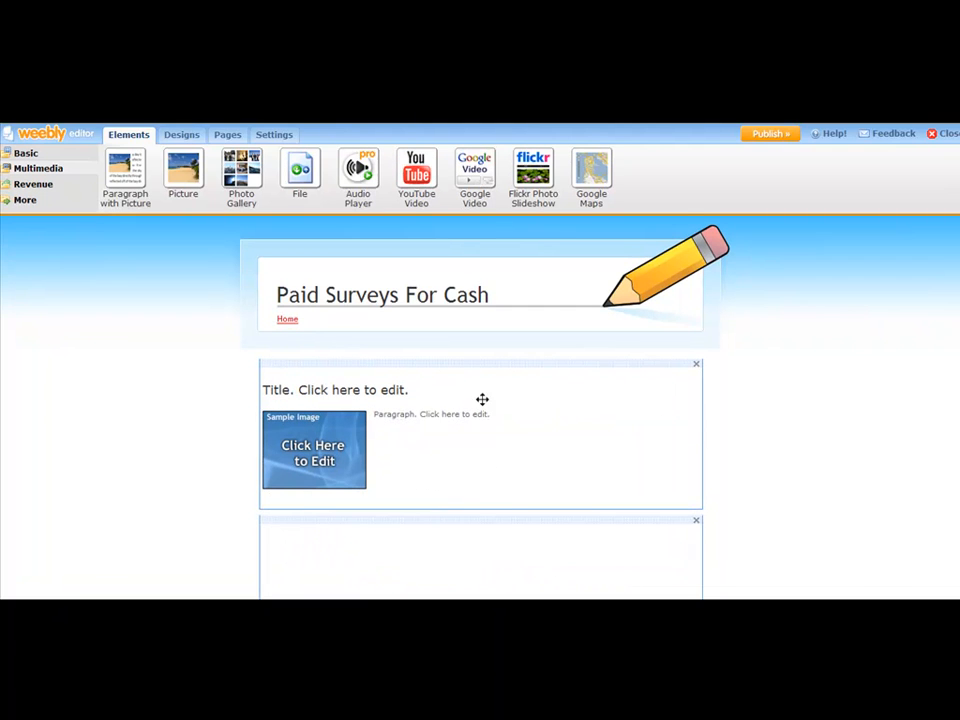
pyautogui.scroll(-3, 486, 385)
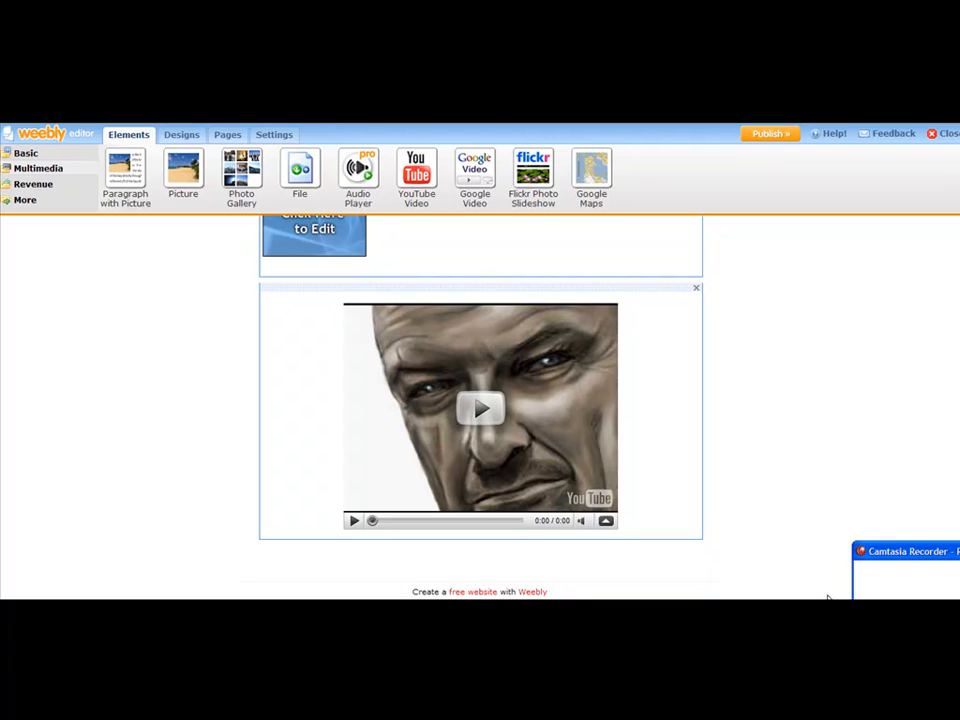
# - Add a Feed Reader element to the page, placing it above the YouTube video block
pyautogui.click(895, 588)
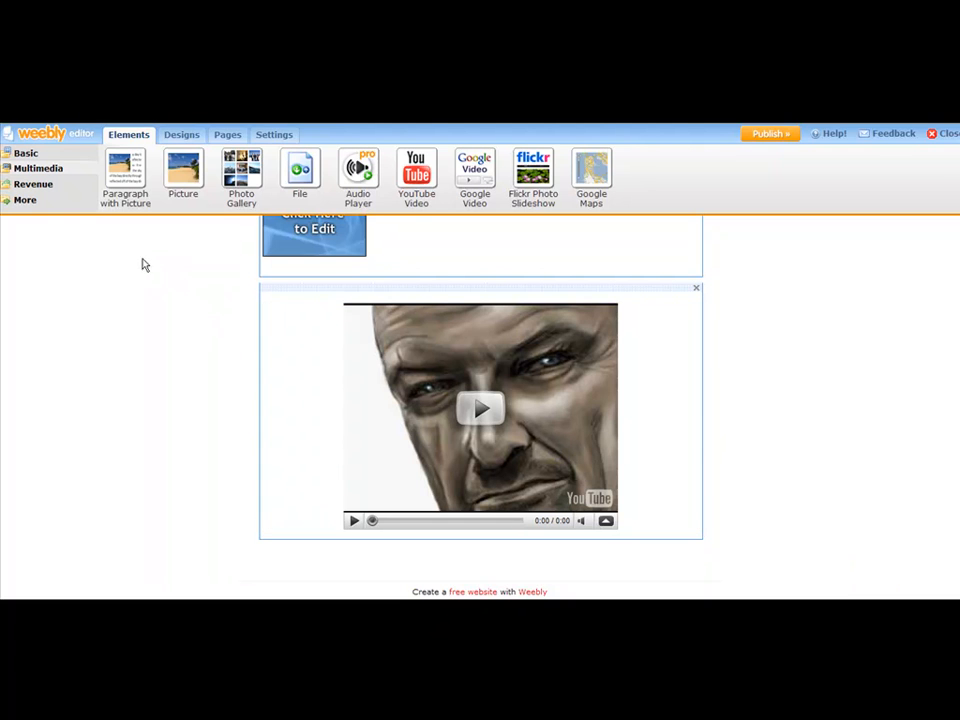
pyautogui.click(24, 201)
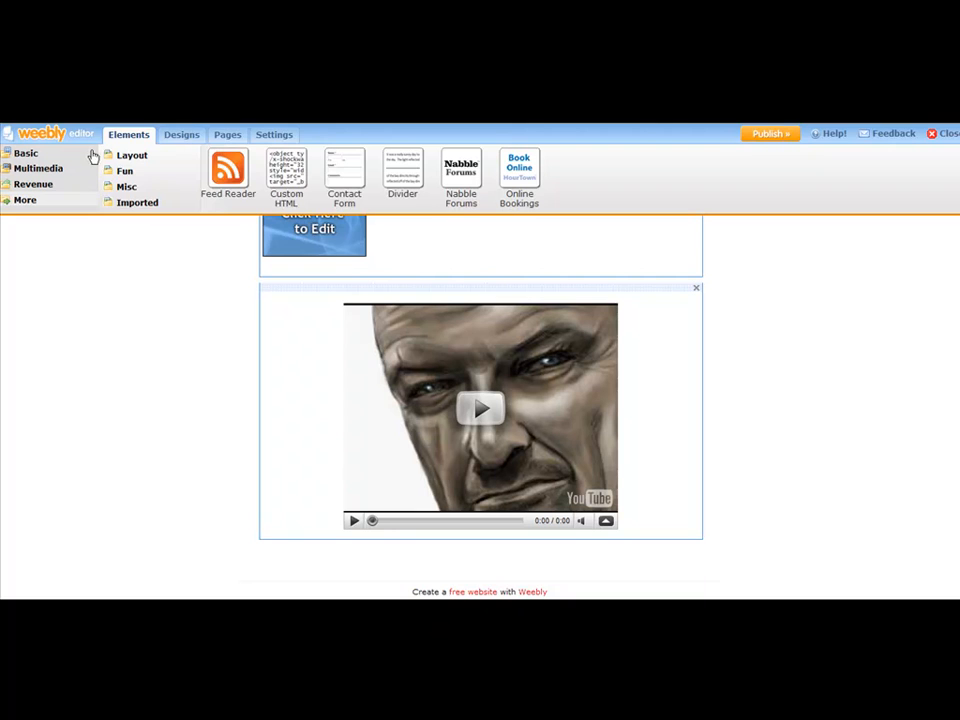
pyautogui.moveTo(231, 166); pyautogui.dragTo(424, 488)
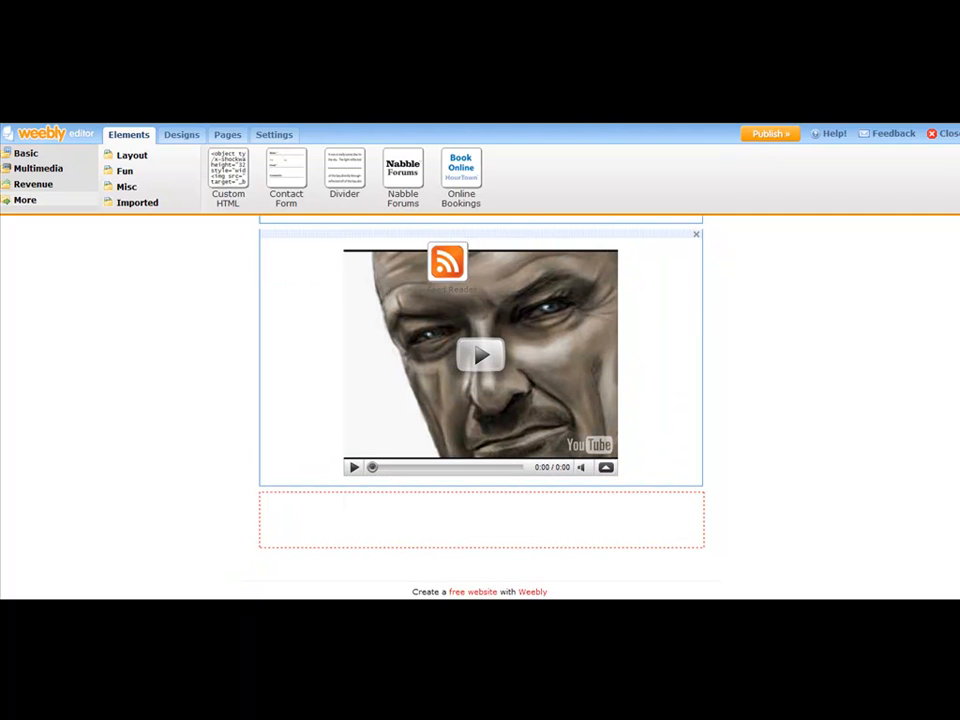
pyautogui.click(458, 608)
pyautogui.click(615, 326)
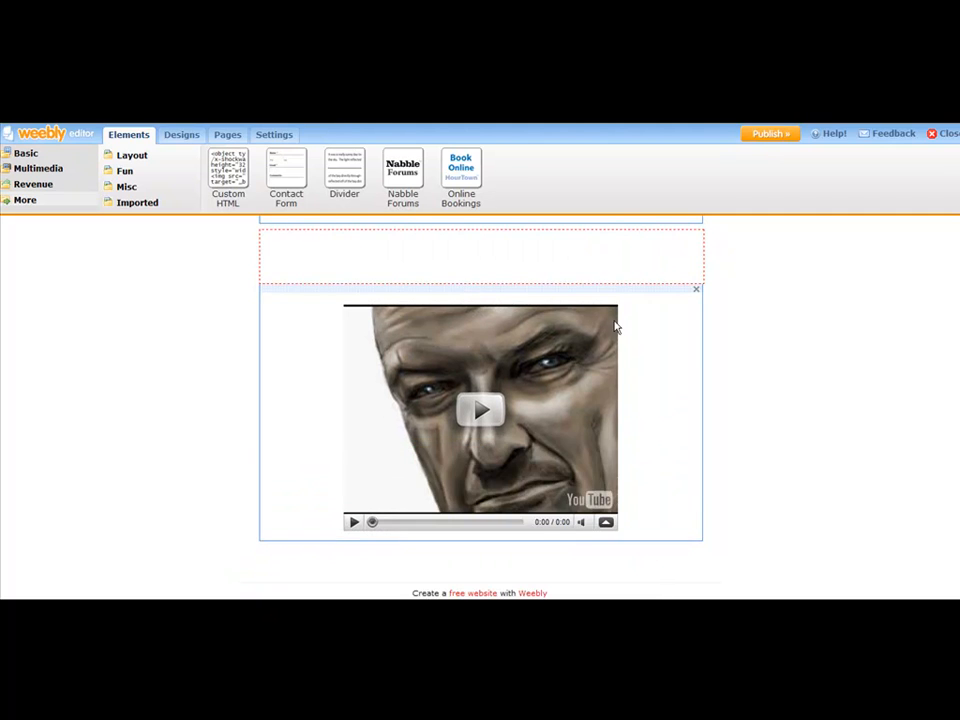
pyautogui.click(539, 256)
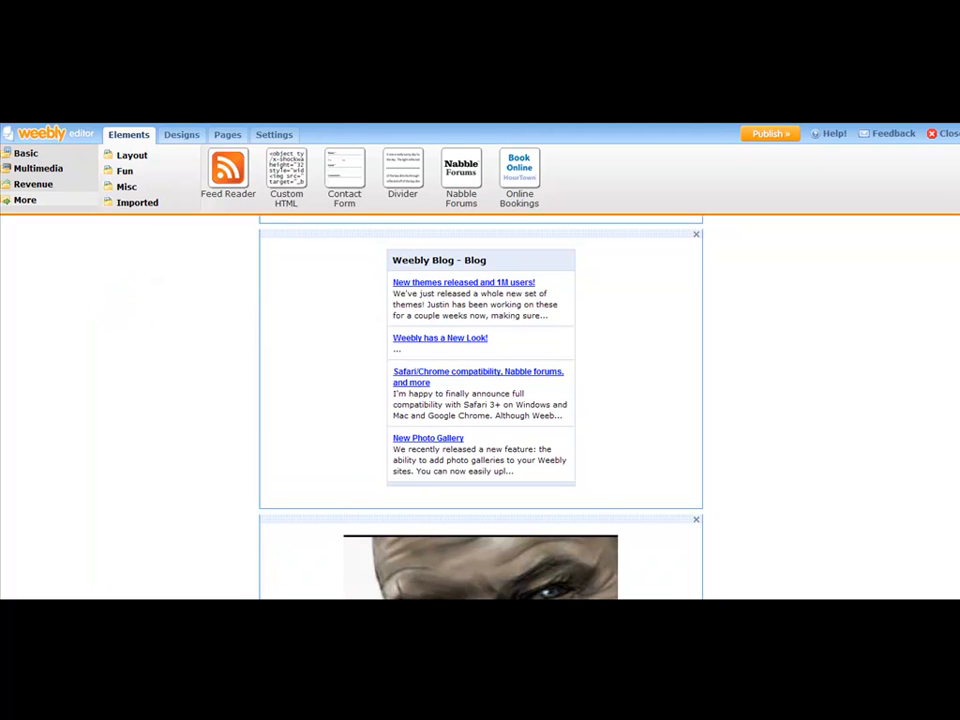
# - Scroll through the page to review the arrangement of the added elements
pyautogui.scroll(3, 957, 462)
pyautogui.scroll(-4, 957, 462)
pyautogui.scroll(-2, 957, 462)
pyautogui.scroll(5, 954, 514)
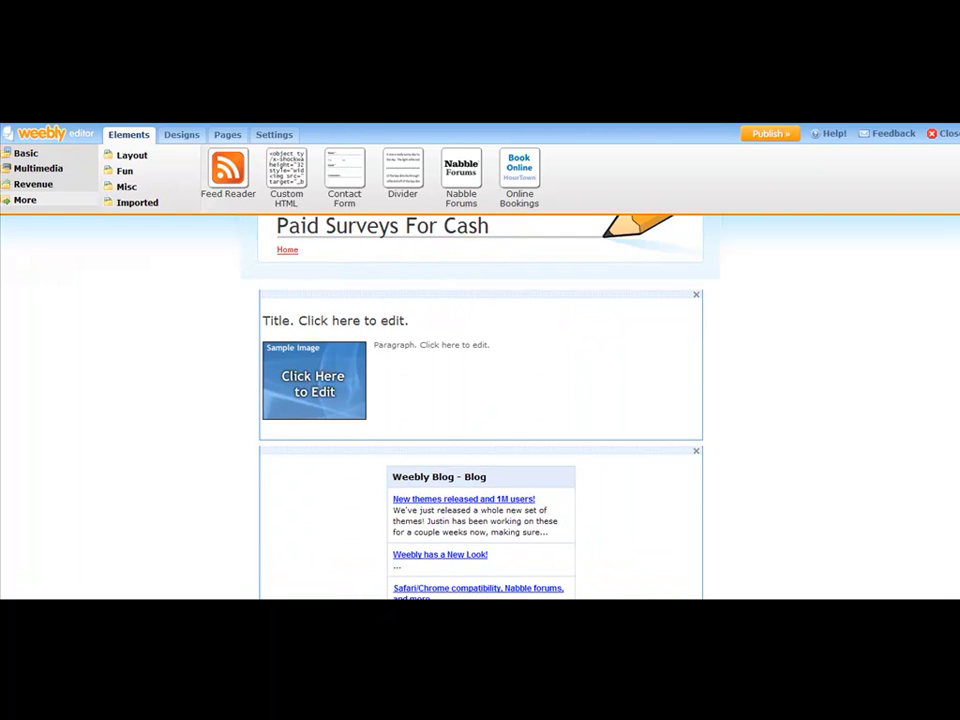
pyautogui.scroll(1, 480, 400)
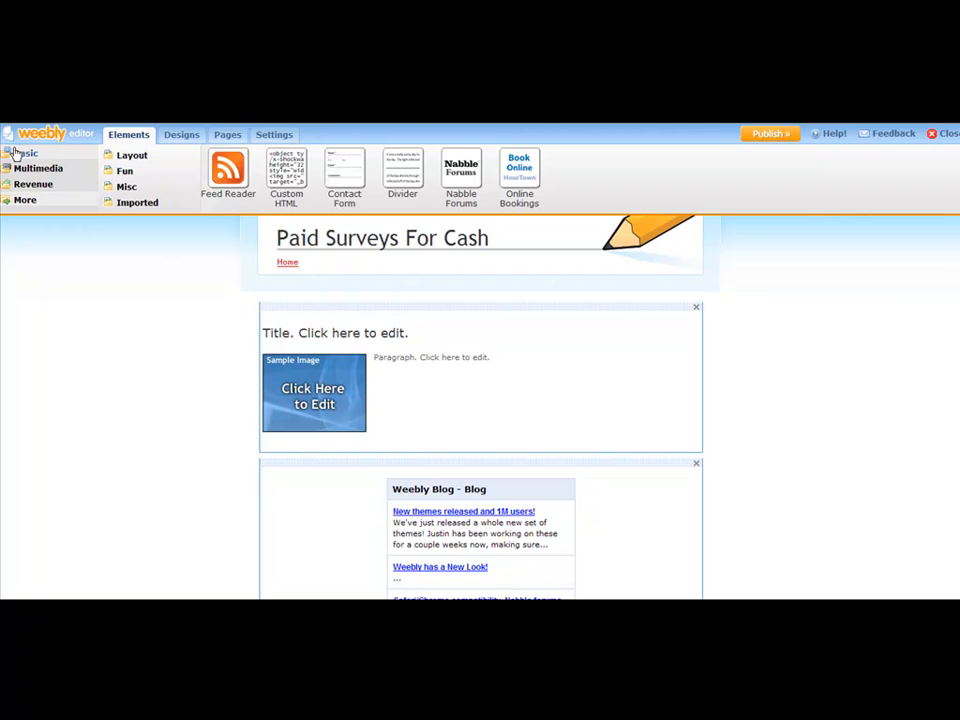
pyautogui.scroll(-3, 505, 336)
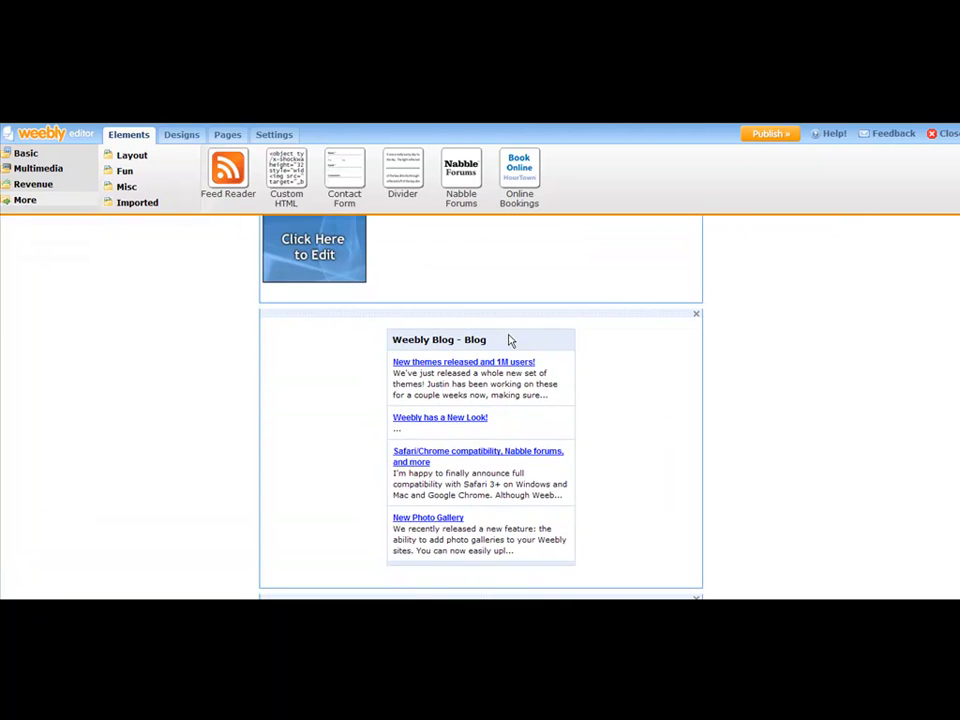
pyautogui.scroll(-5, 533, 328)
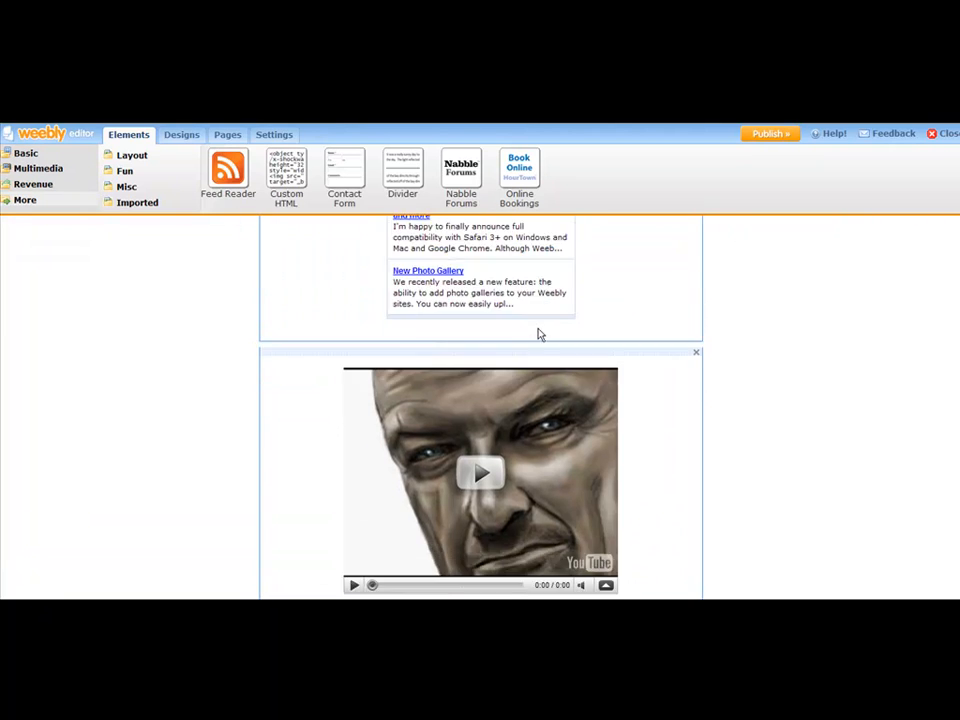
pyautogui.scroll(-2, 536, 345)
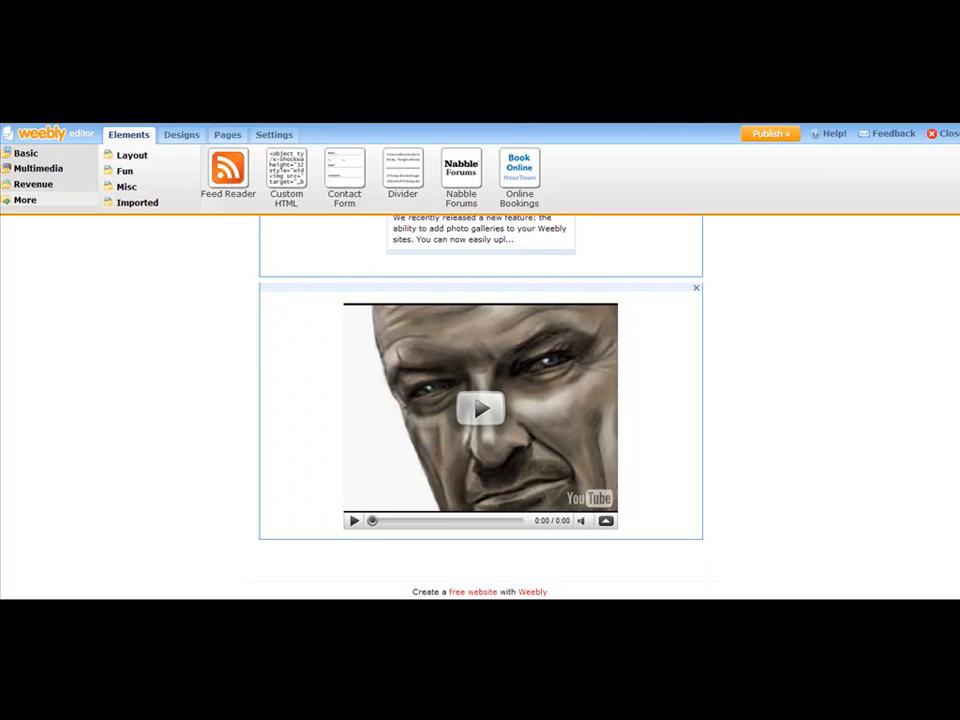
# - Replace the element's title with "Paid Surveys For Cash - Is It Really Possible?" copied from the article-1 Notepad file
pyautogui.scroll(6, 480, 400)
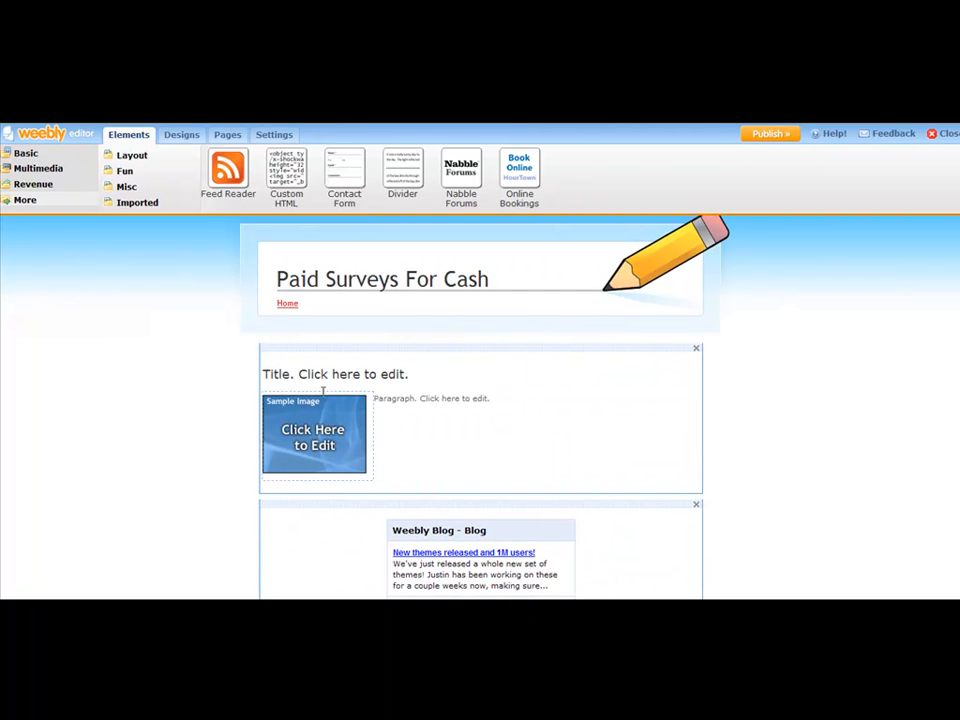
pyautogui.click(302, 371)
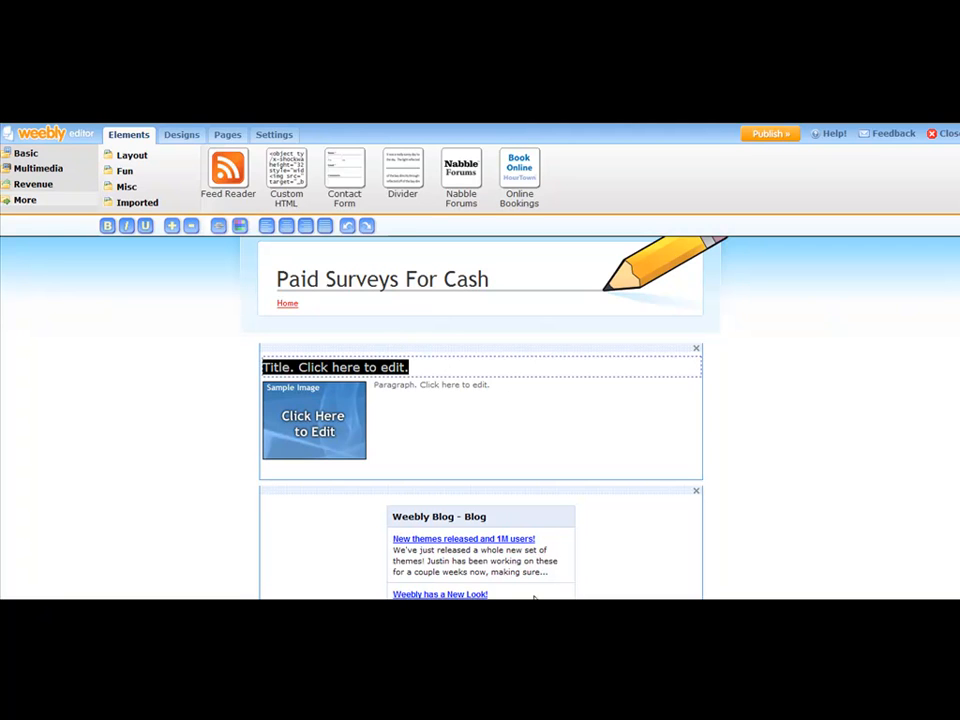
pyautogui.click(525, 519)
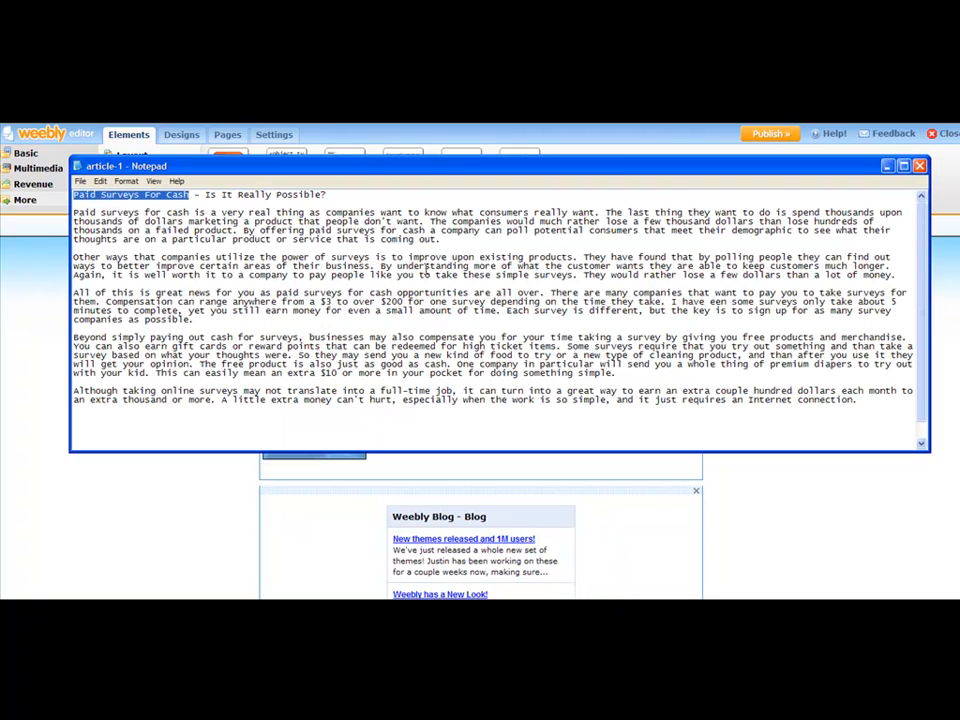
pyautogui.click(329, 194)
pyautogui.moveTo(329, 194); pyautogui.dragTo(27, 193)
pyautogui.hotkey('ctrl', 'c')
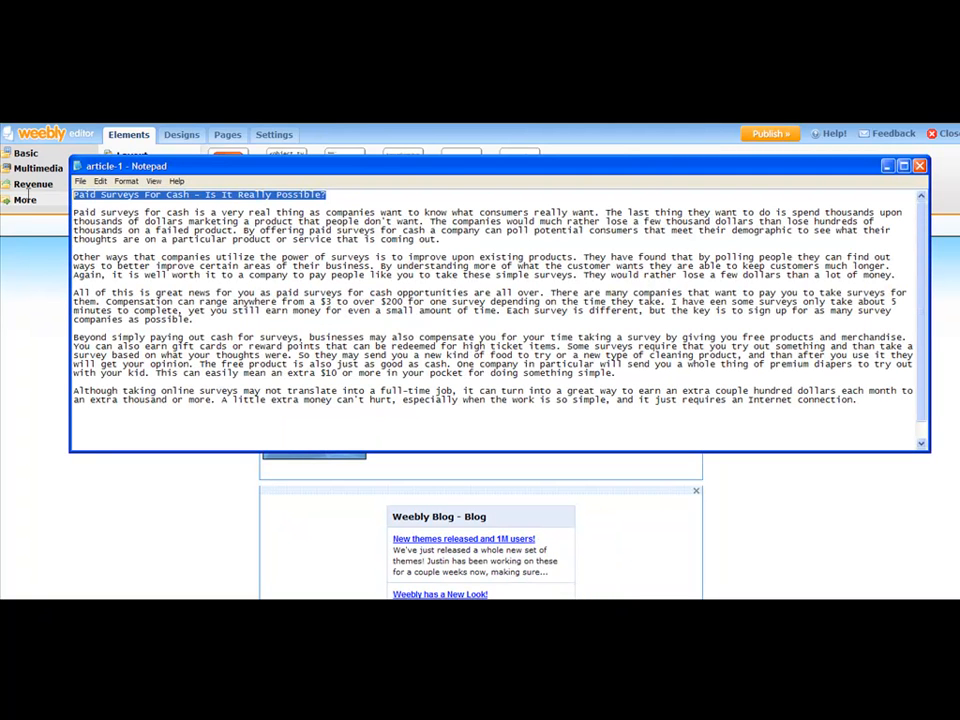
pyautogui.click(116, 491)
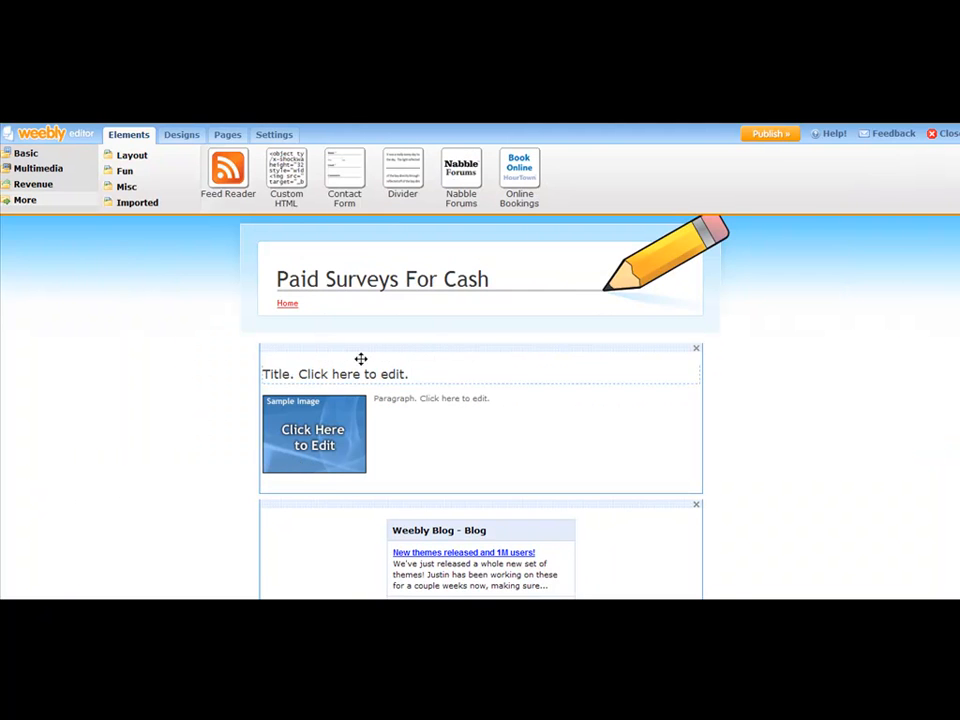
pyautogui.moveTo(433, 369); pyautogui.dragTo(281, 371)
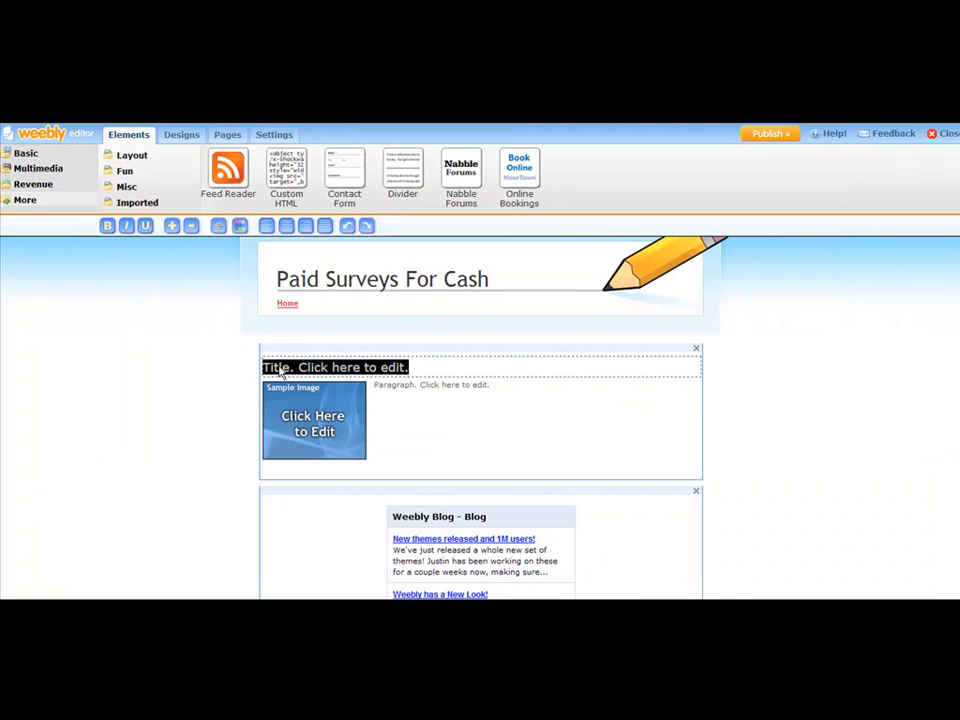
pyautogui.hotkey('ctrl', 'v')
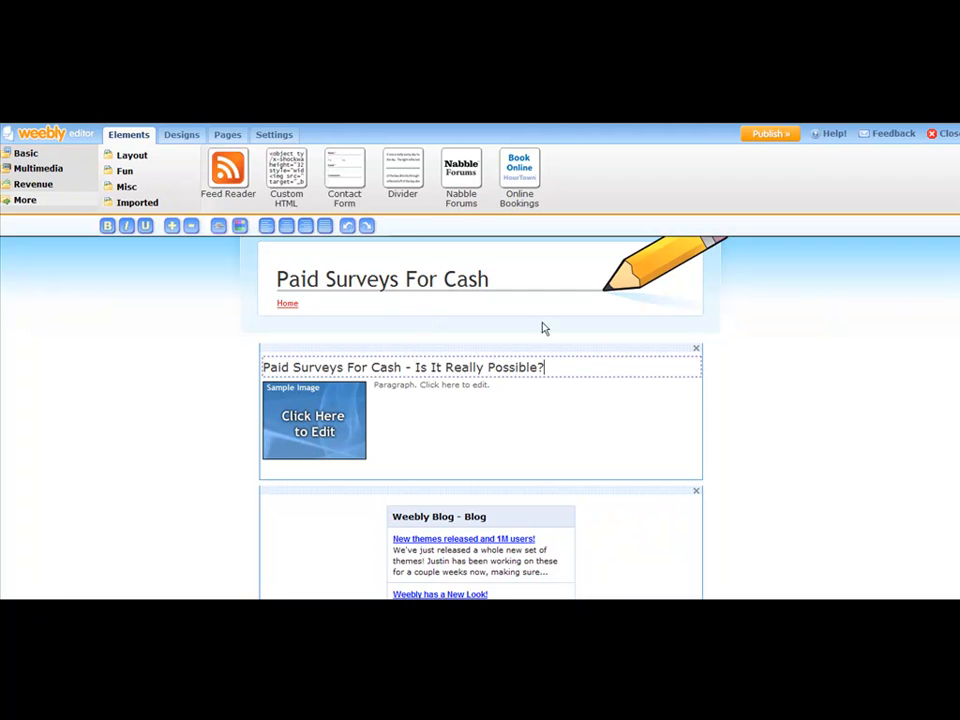
pyautogui.moveTo(568, 371)
pyautogui.mouseDown()
pyautogui.moveTo(267, 378)
pyautogui.moveTo(604, 356)
pyautogui.moveTo(574, 367)
pyautogui.mouseUp()
# - Search stock.xchng for "money" photos in a new browser tab and browse the results
pyautogui.click(328, 426)
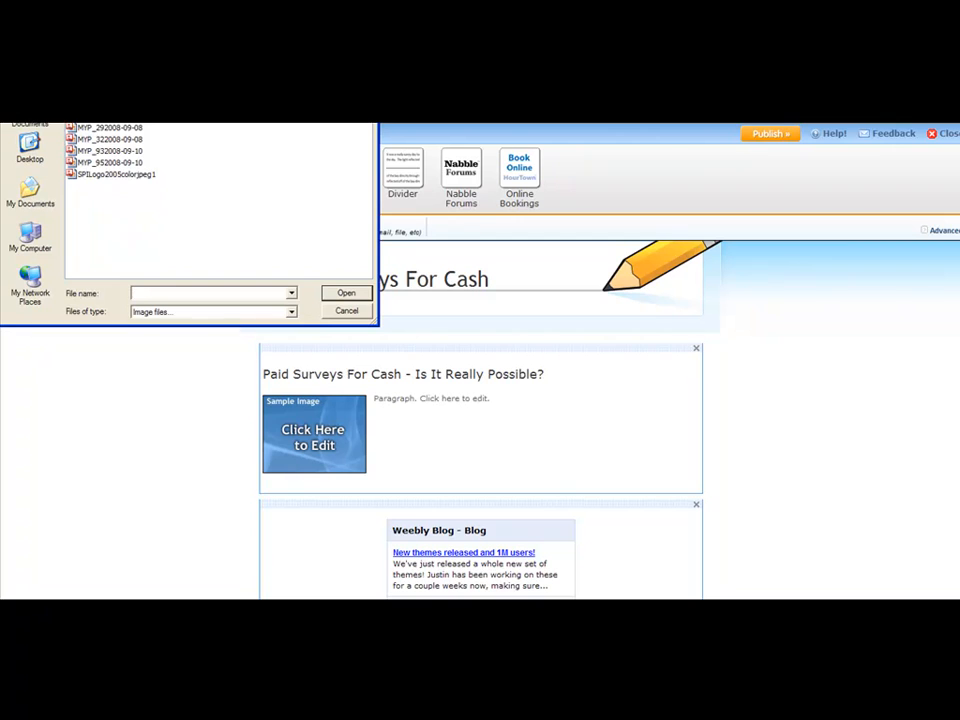
pyautogui.press('Escape')
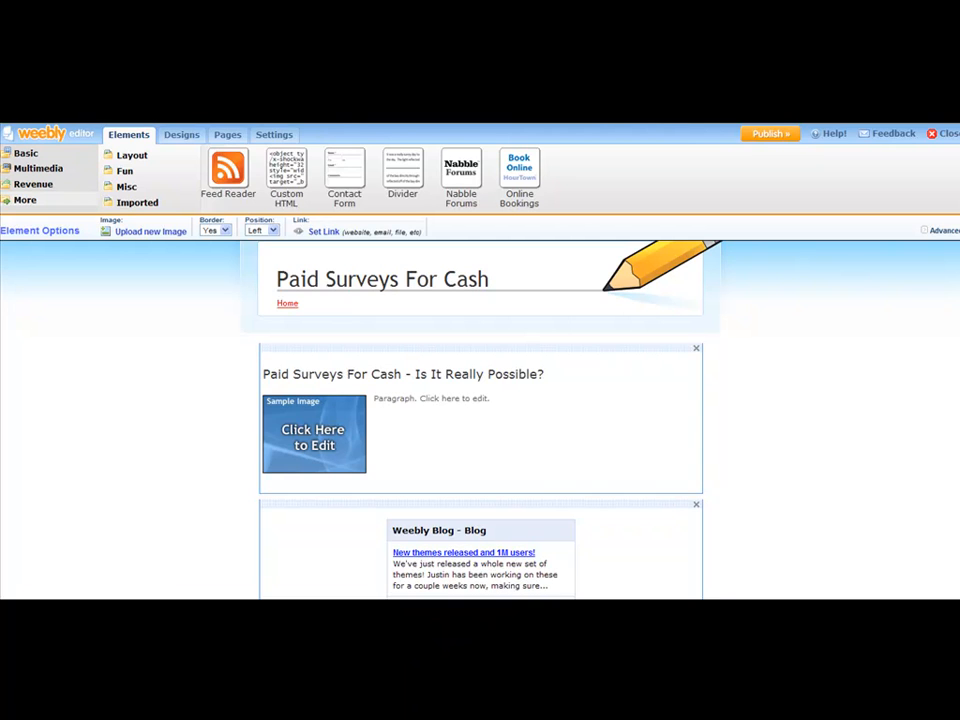
pyautogui.hotkey('ctrl', 't')
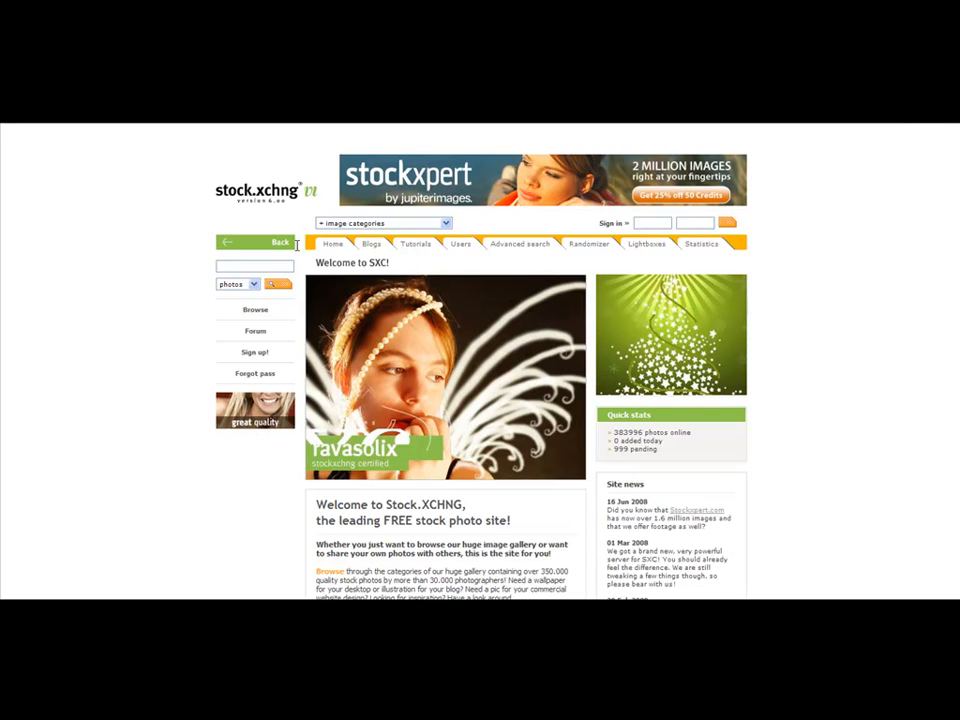
pyautogui.write('money')
pyautogui.click(284, 286)
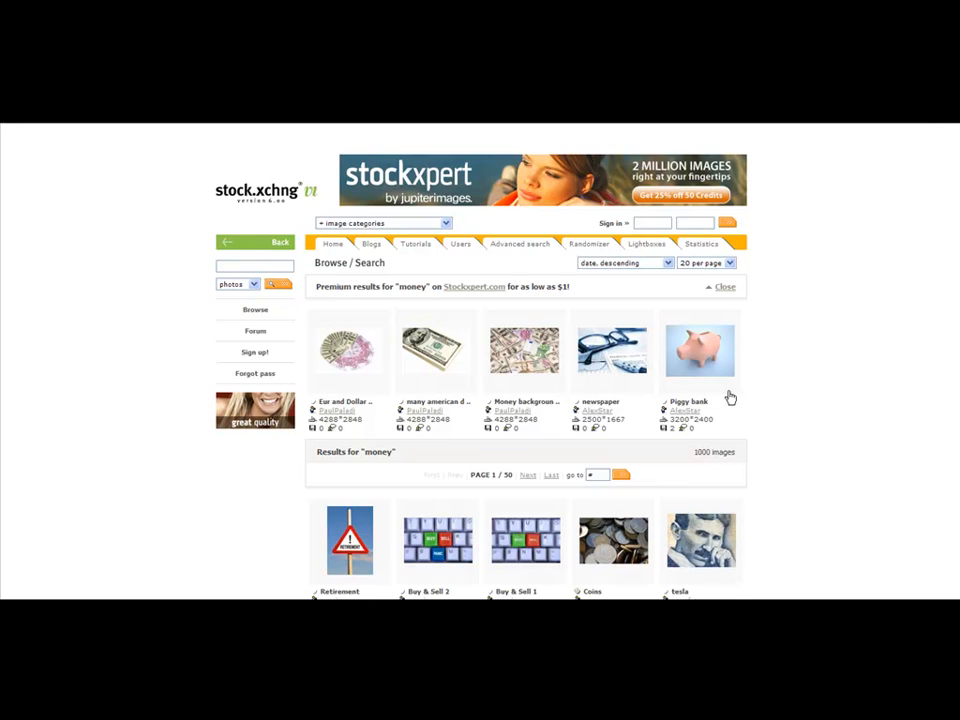
pyautogui.scroll(-1, 815, 353)
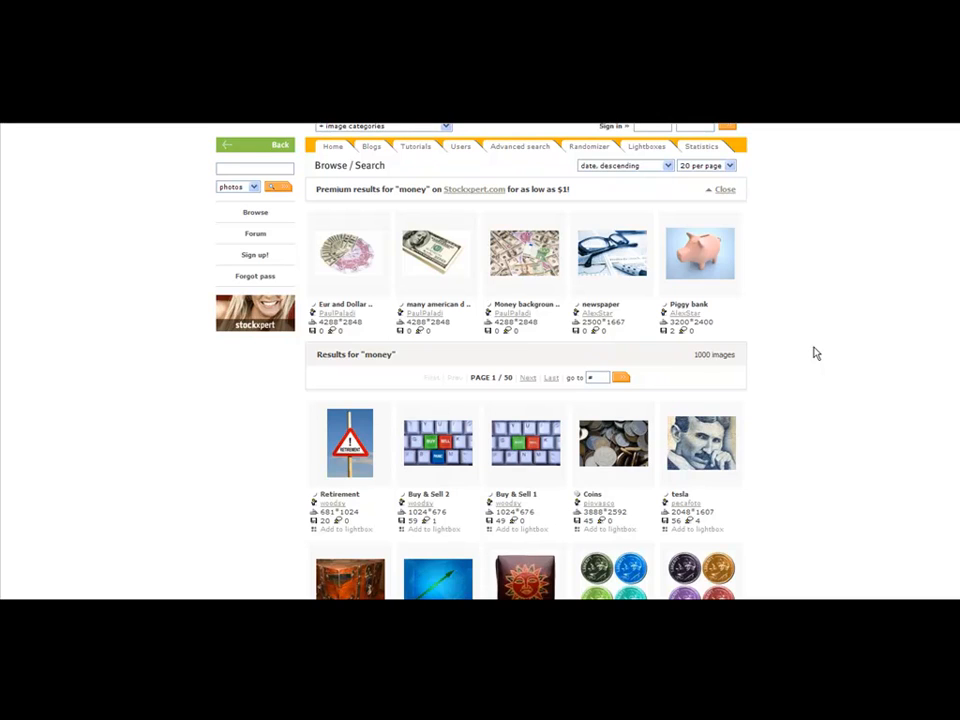
pyautogui.scroll(-3, 816, 353)
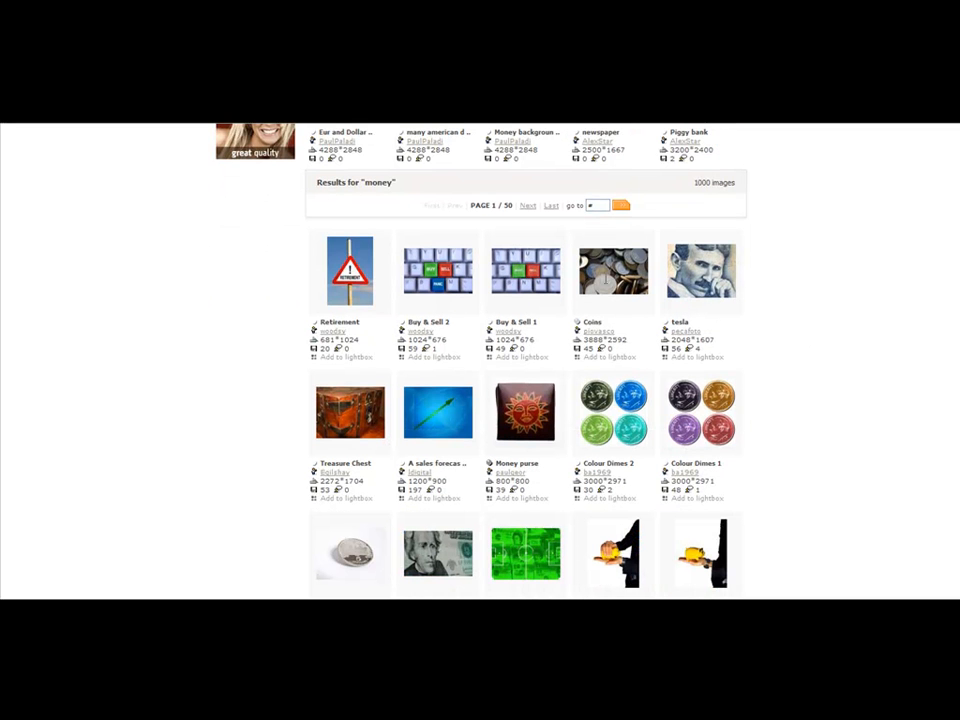
pyautogui.moveTo(518, 270)
pyautogui.scroll(-5, 514, 306)
pyautogui.scroll(-1, 610, 345)
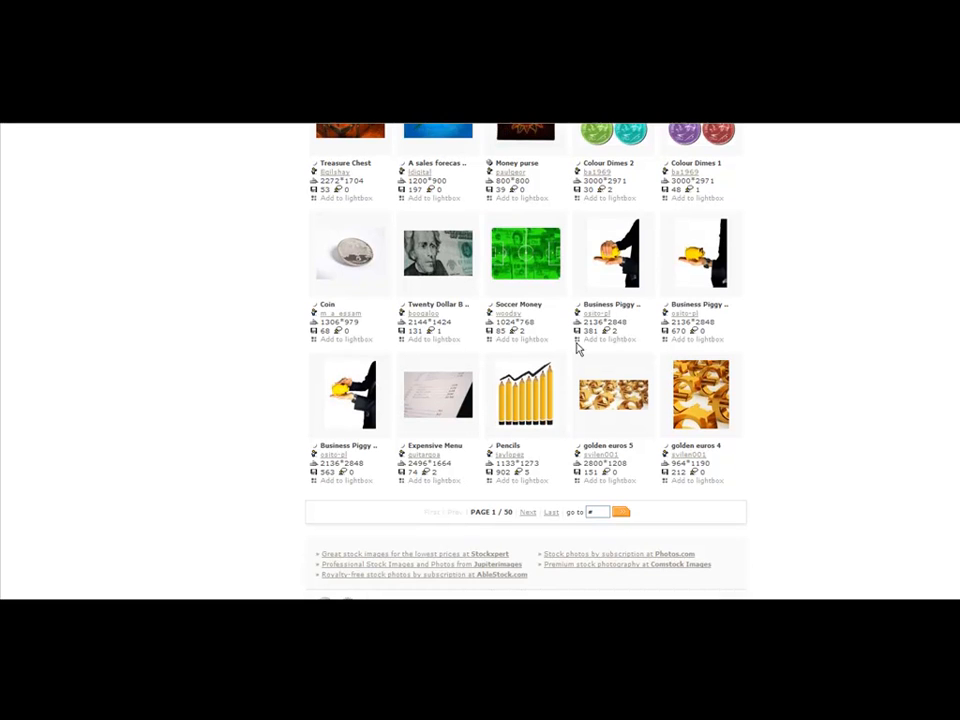
pyautogui.moveTo(432, 253)
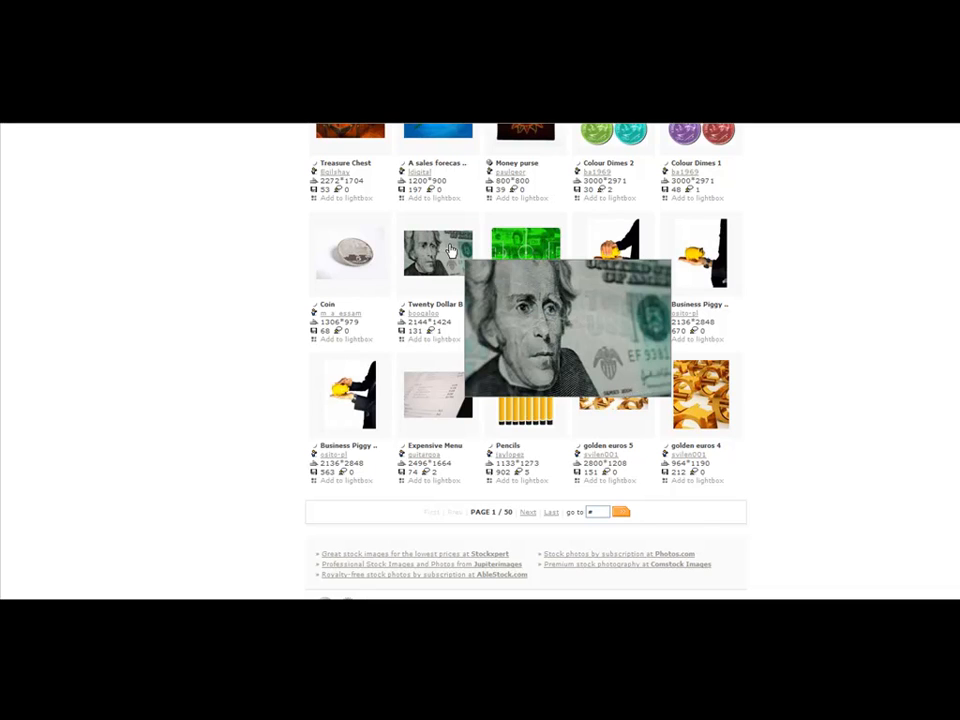
# - Open the Twenty Dollar Bill Macro 2 photo and save it to the computer
pyautogui.click(450, 250)
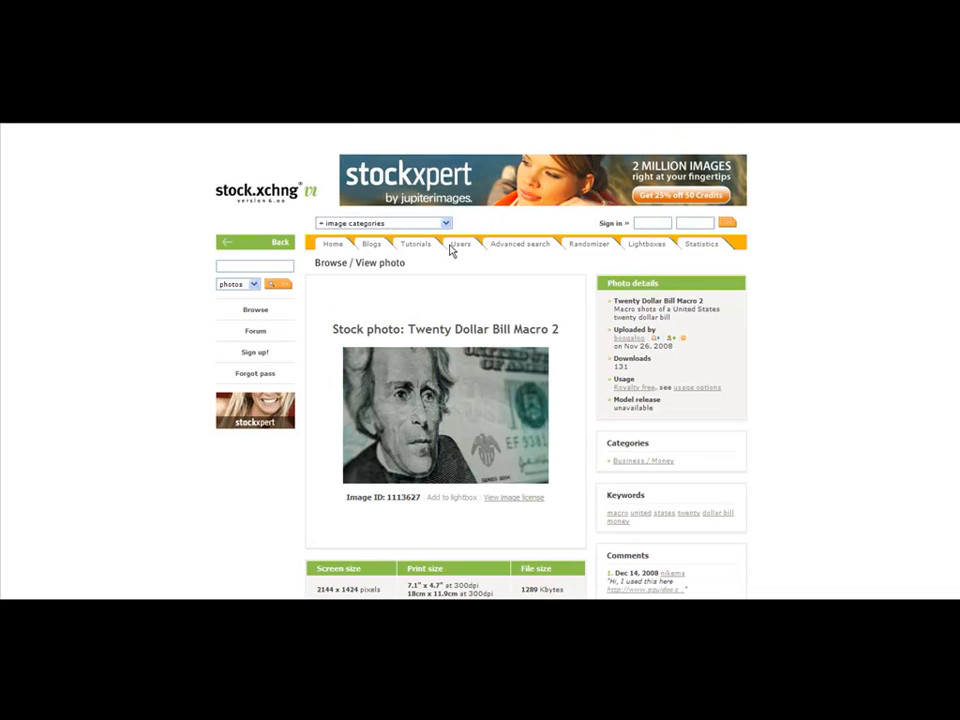
pyautogui.rightClick(433, 445)
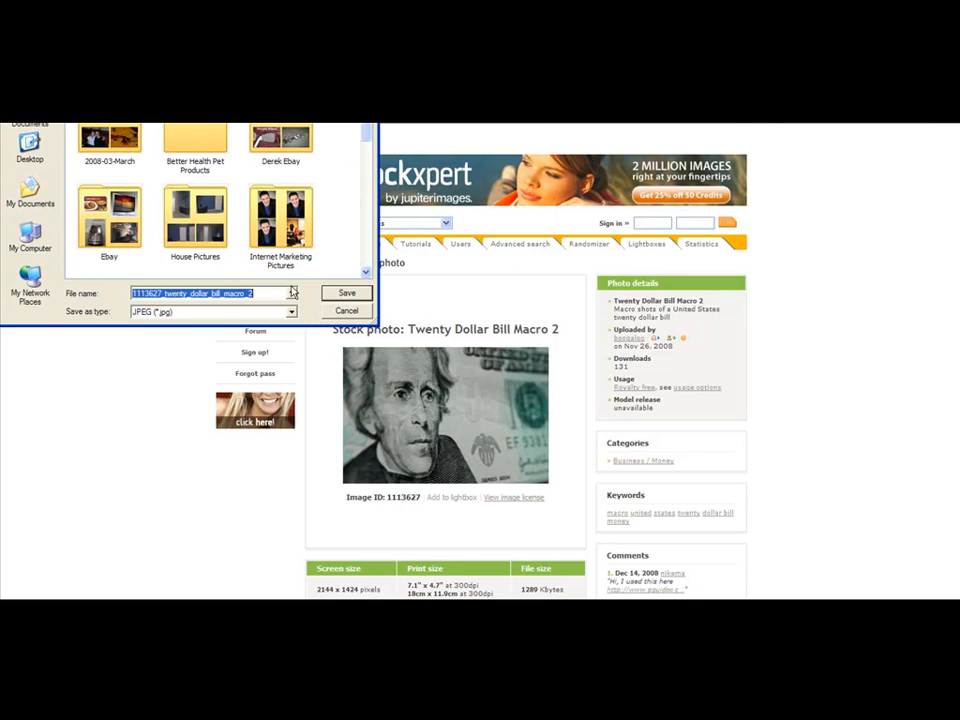
pyautogui.click(346, 292)
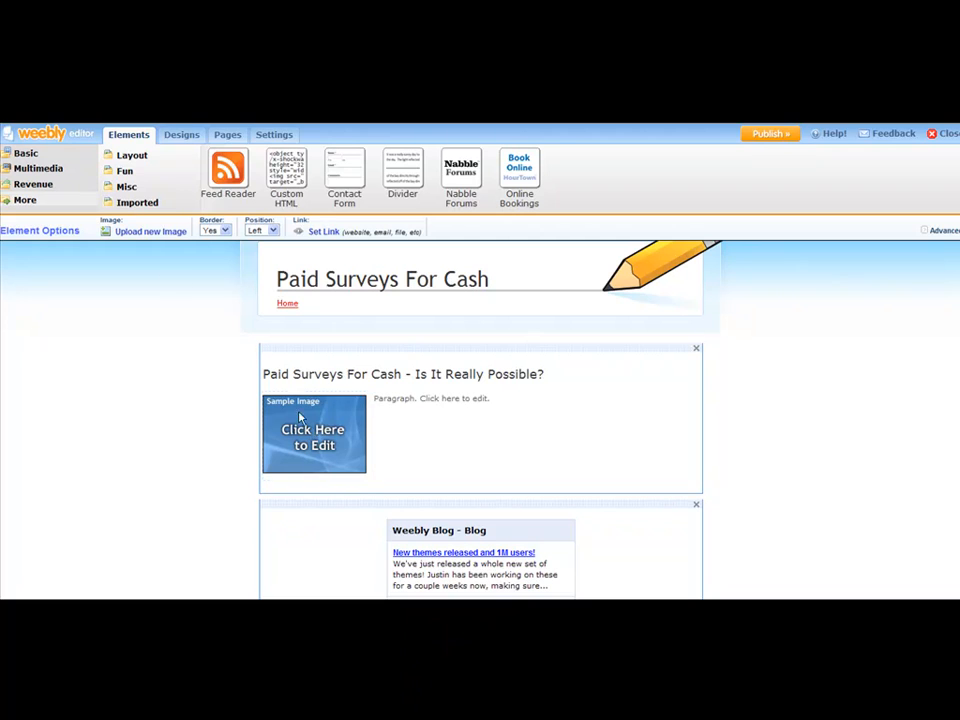
# - Upload the saved 1113627_twenty_dollar_bill_macro_2 image into the picture of the paragraph-with-picture element
pyautogui.click(148, 232)
pyautogui.scroll(-5, 352, 205)
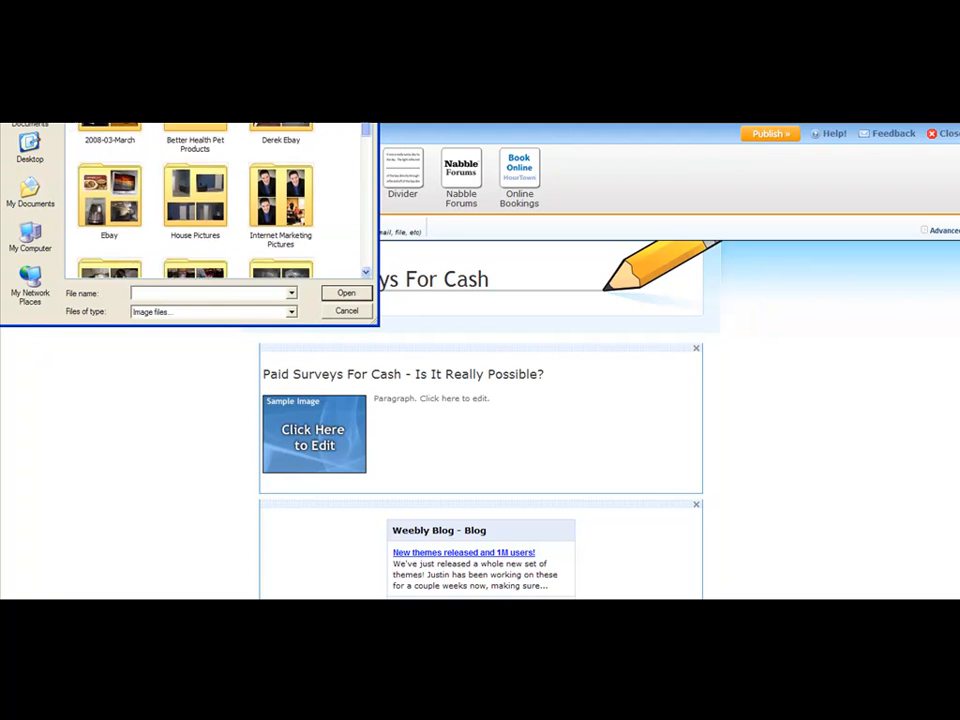
pyautogui.click(130, 142)
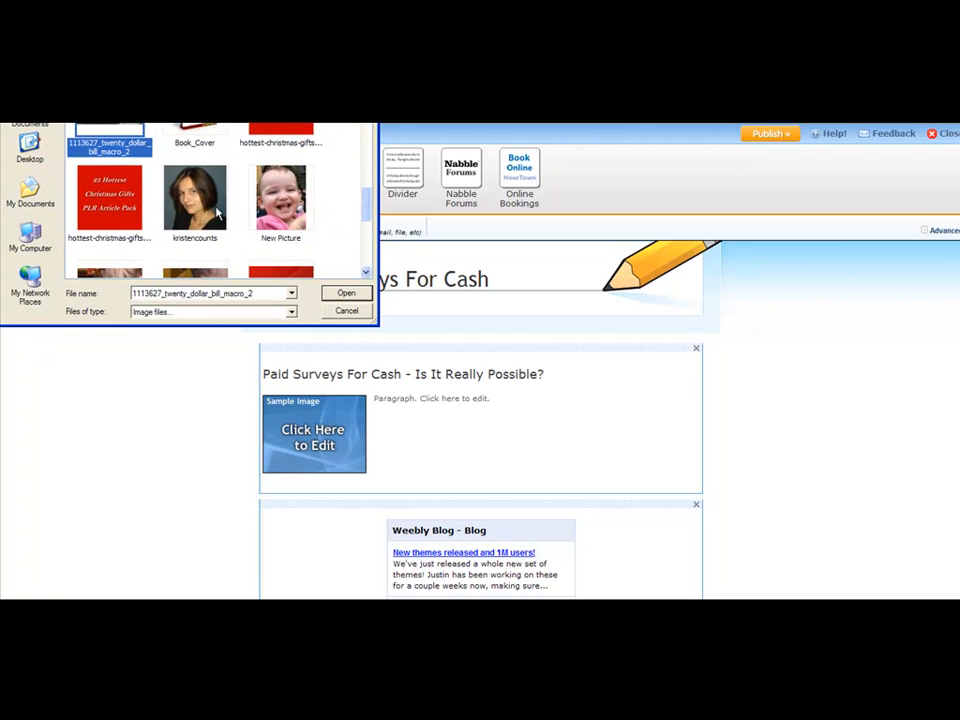
pyautogui.click(345, 293)
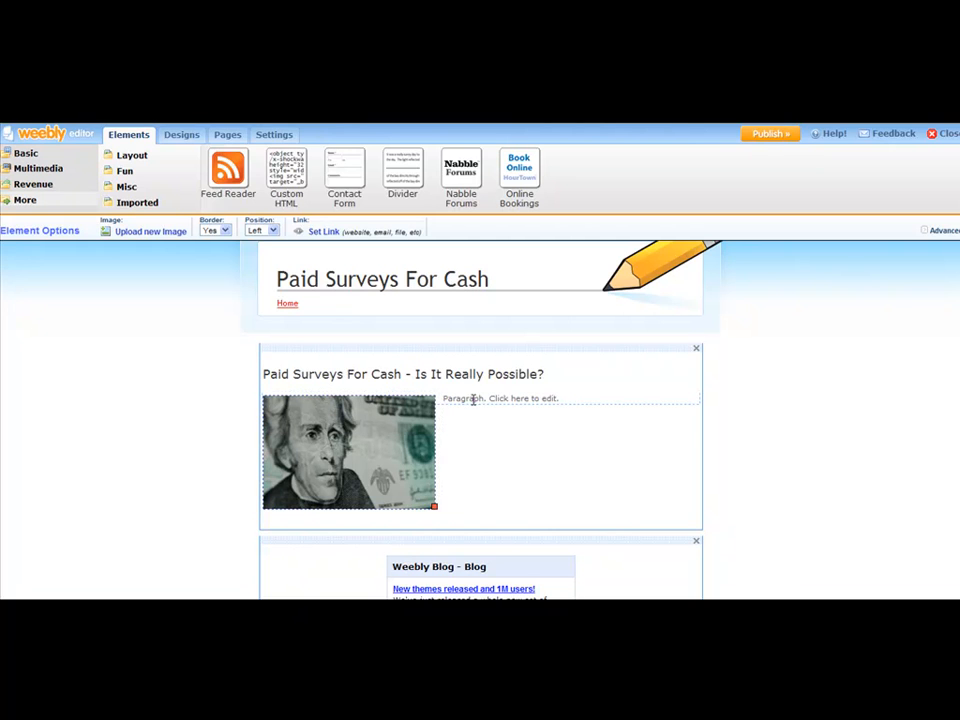
# - Copy the article body text, without its title, from the article-1 Notepad file
pyautogui.click(500, 401)
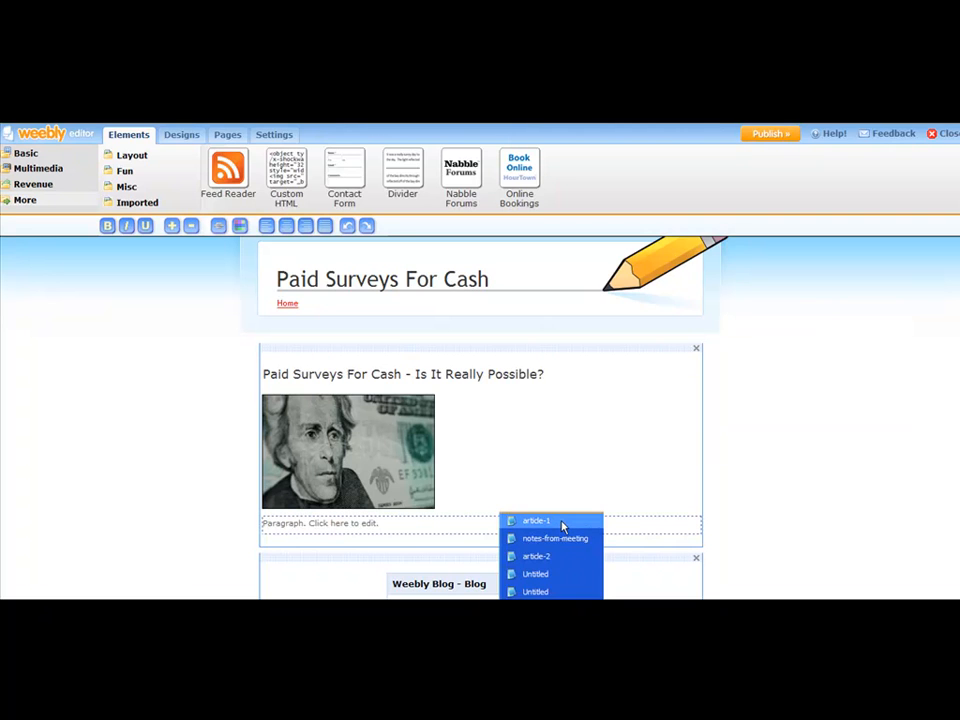
pyautogui.click(563, 521)
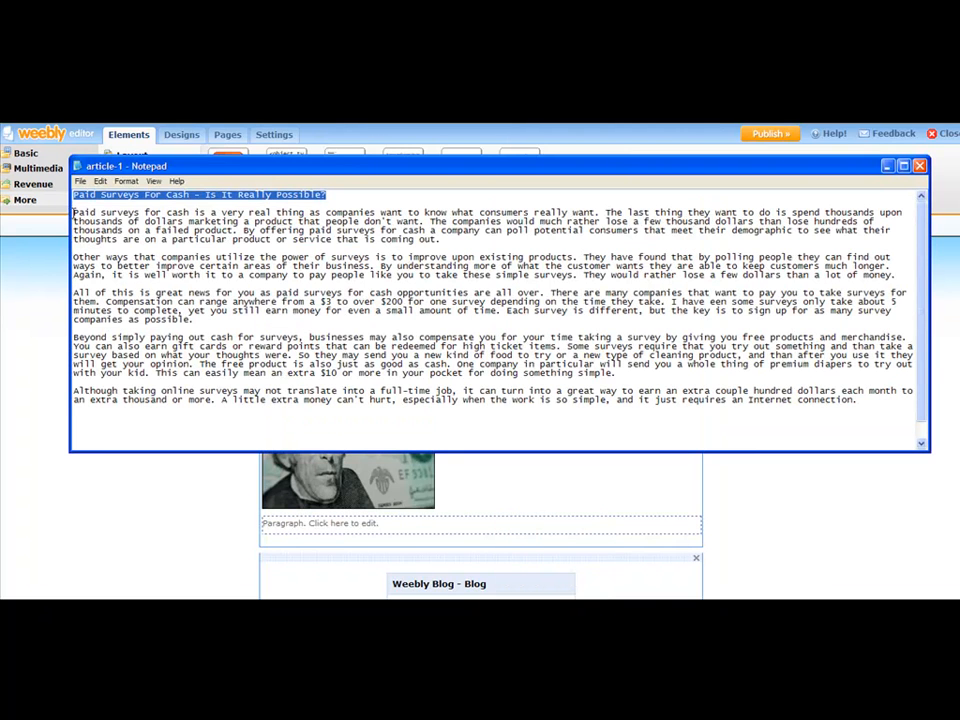
pyautogui.click(73, 213)
pyautogui.moveTo(73, 213); pyautogui.dragTo(885, 407)
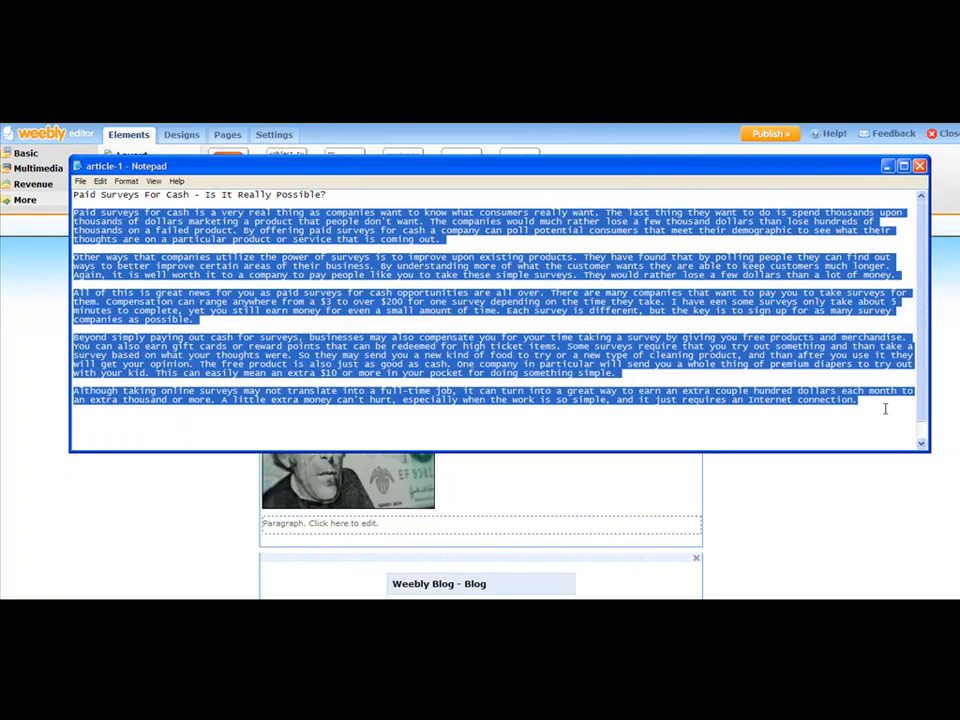
pyautogui.rightClick(514, 342)
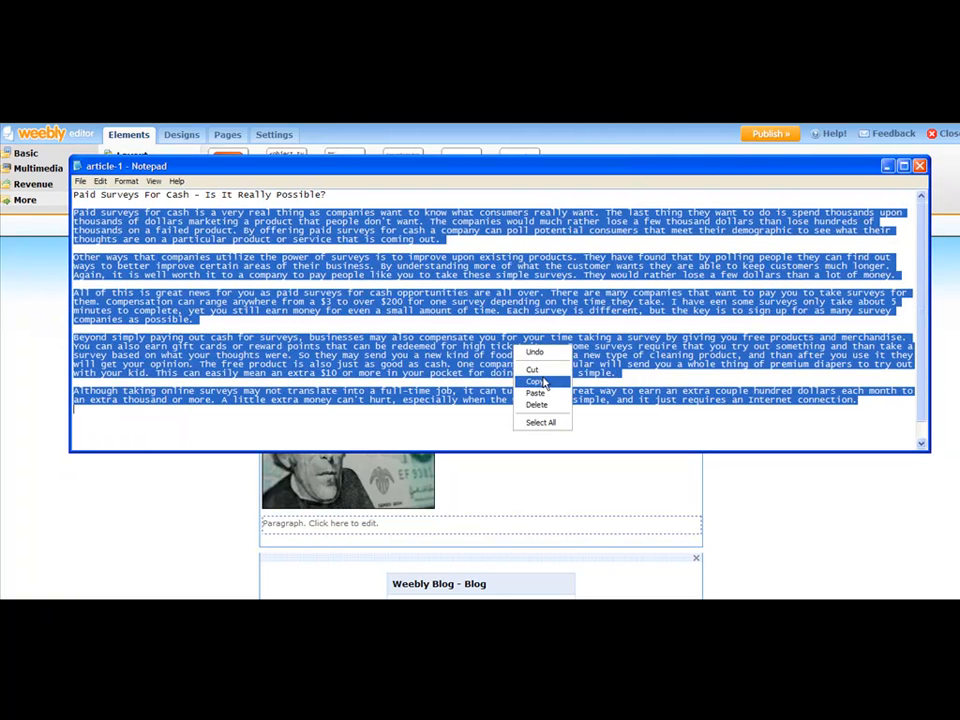
pyautogui.click(543, 385)
pyautogui.rightClick(536, 355)
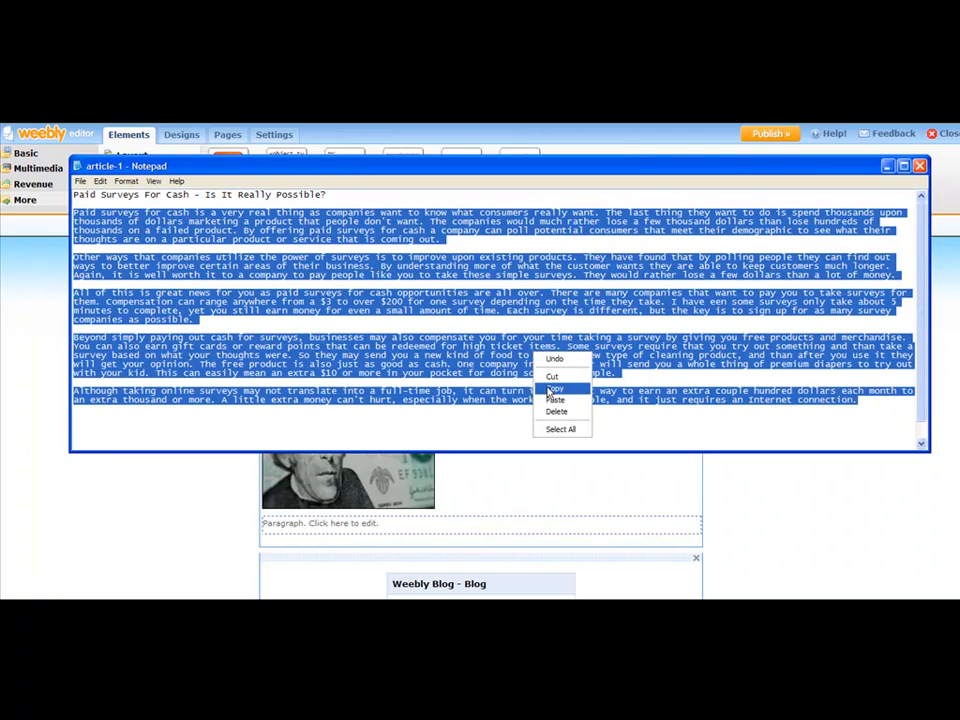
pyautogui.click(550, 386)
# - Replace the paragraph placeholder text with the copied article body
pyautogui.click(388, 519)
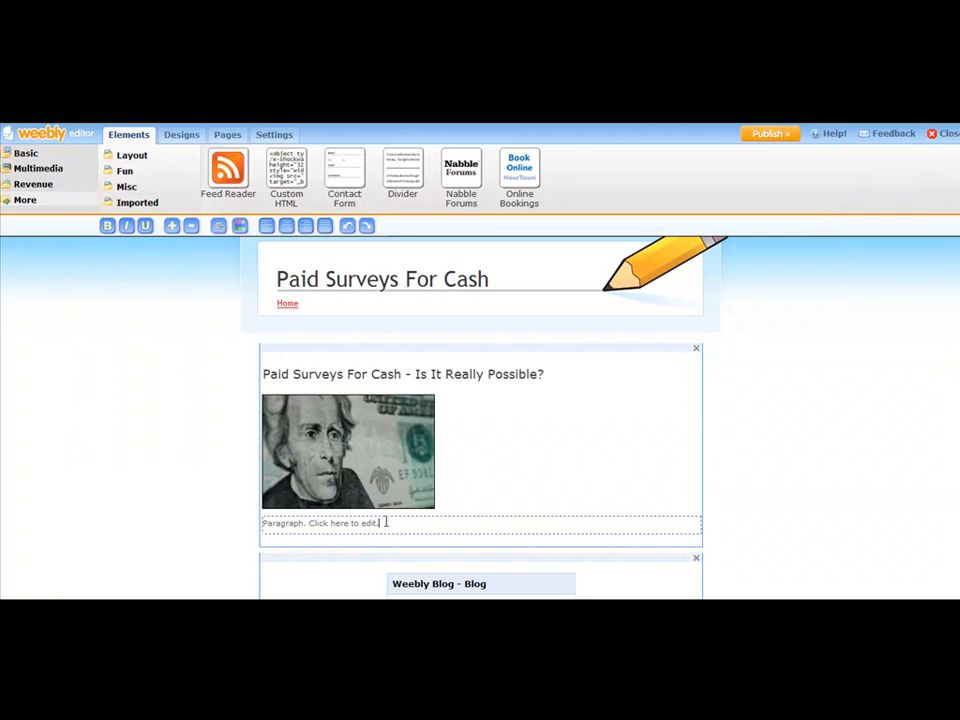
pyautogui.moveTo(379, 519); pyautogui.dragTo(257, 517)
pyautogui.rightClick(290, 524)
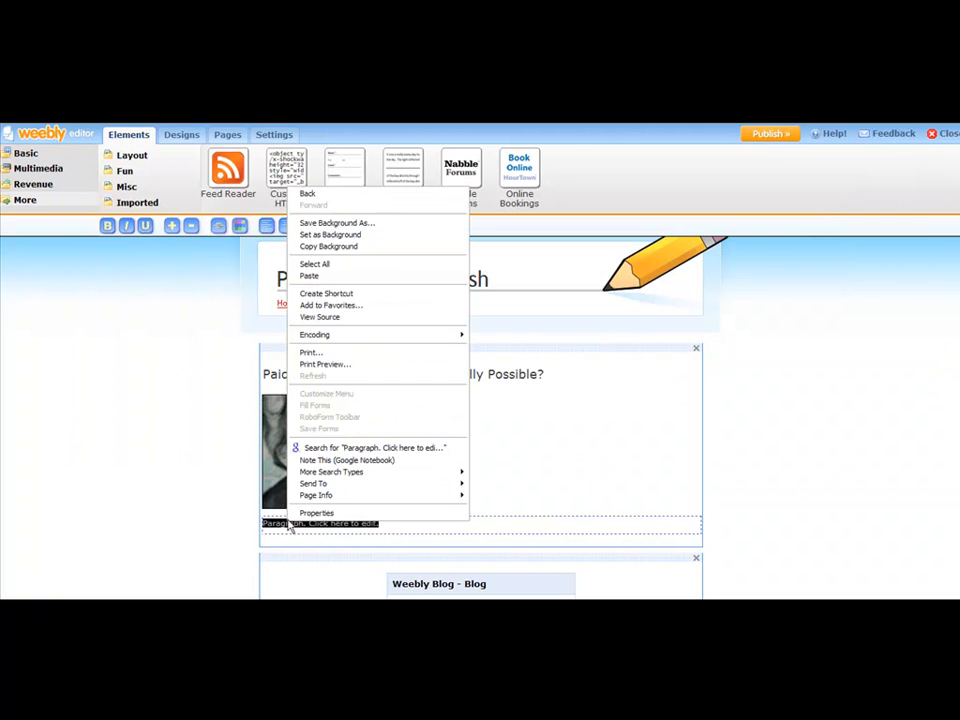
pyautogui.click(328, 277)
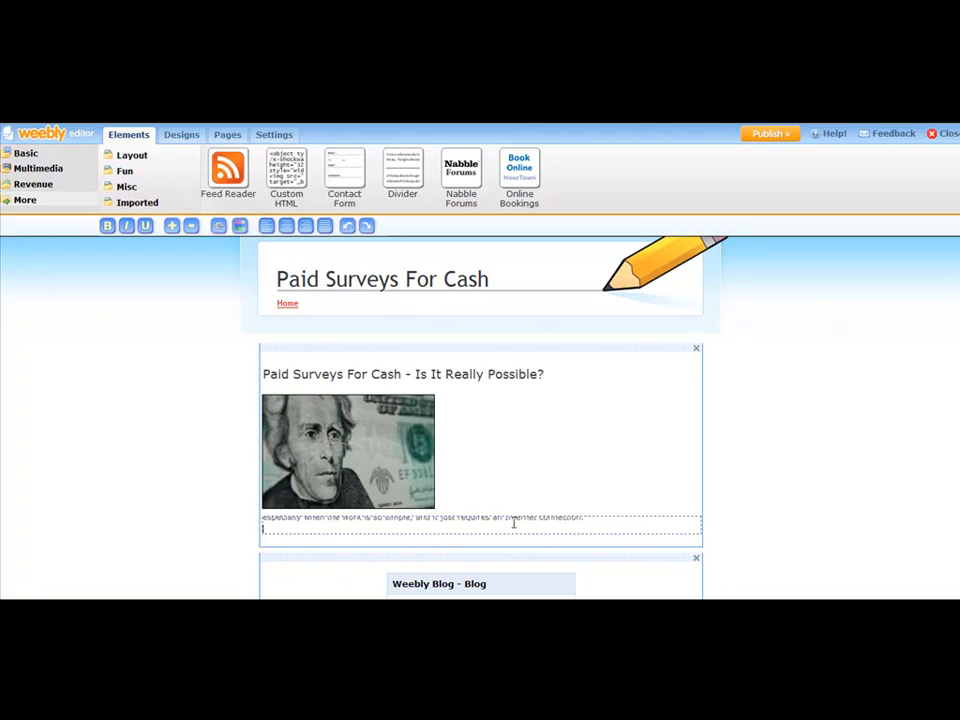
# - Scroll through the pasted article text in the paragraph to review it
pyautogui.click(466, 332)
pyautogui.scroll(-5, 617, 365)
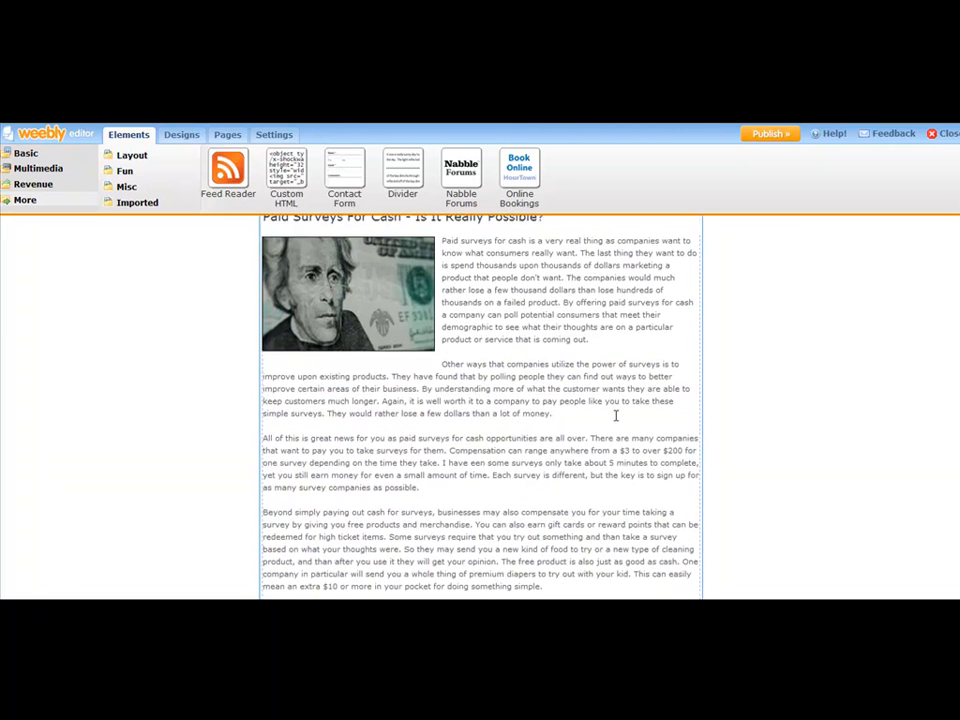
pyautogui.scroll(5, 615, 400)
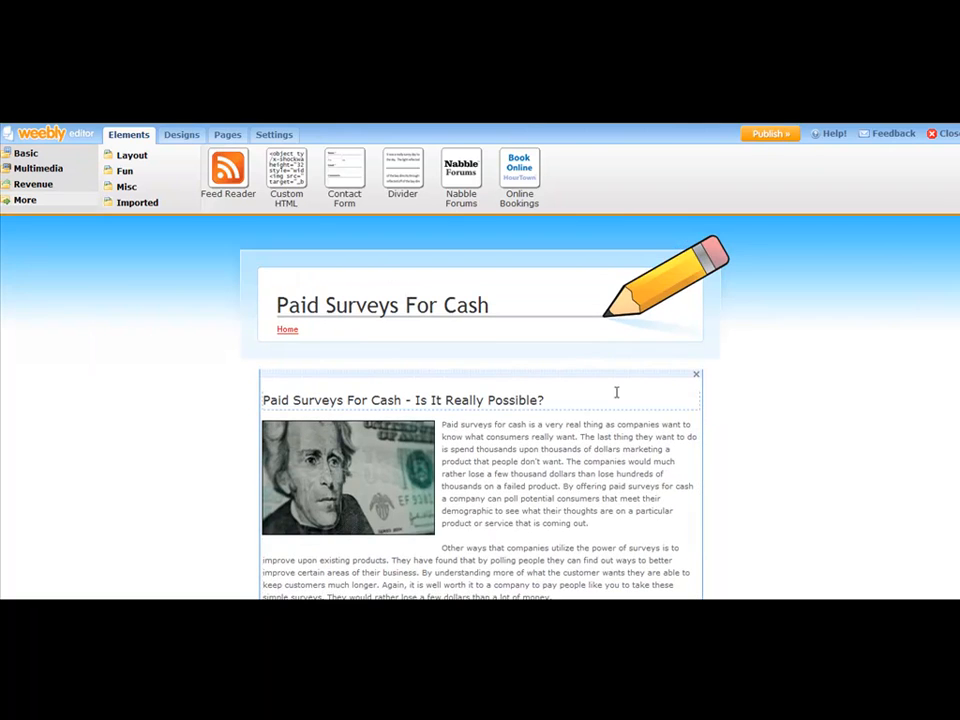
pyautogui.scroll(-1, 614, 386)
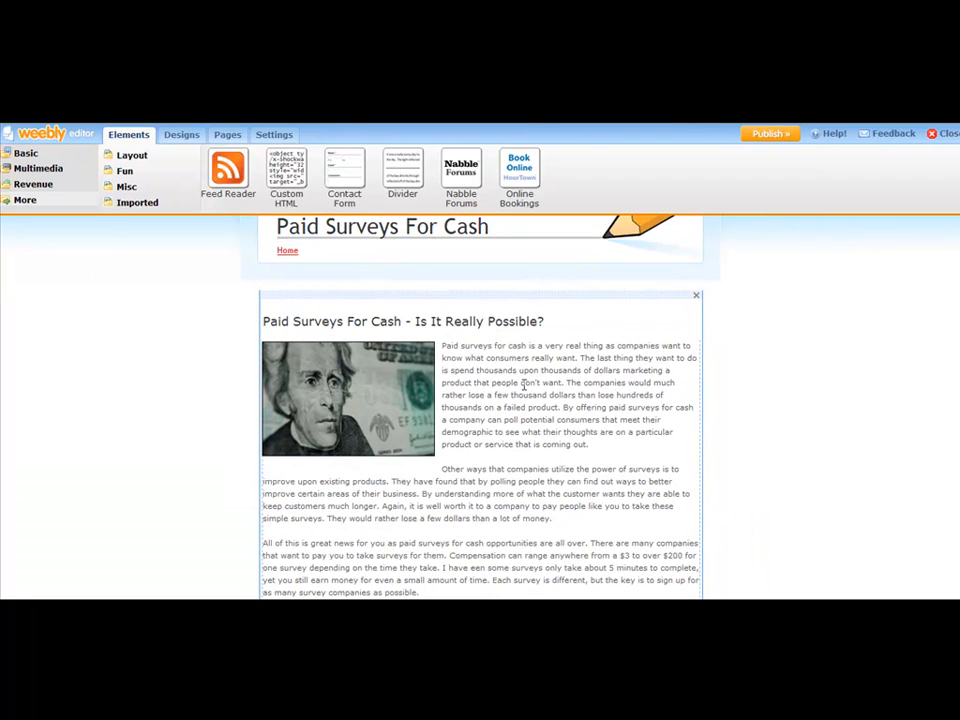
pyautogui.click(588, 390)
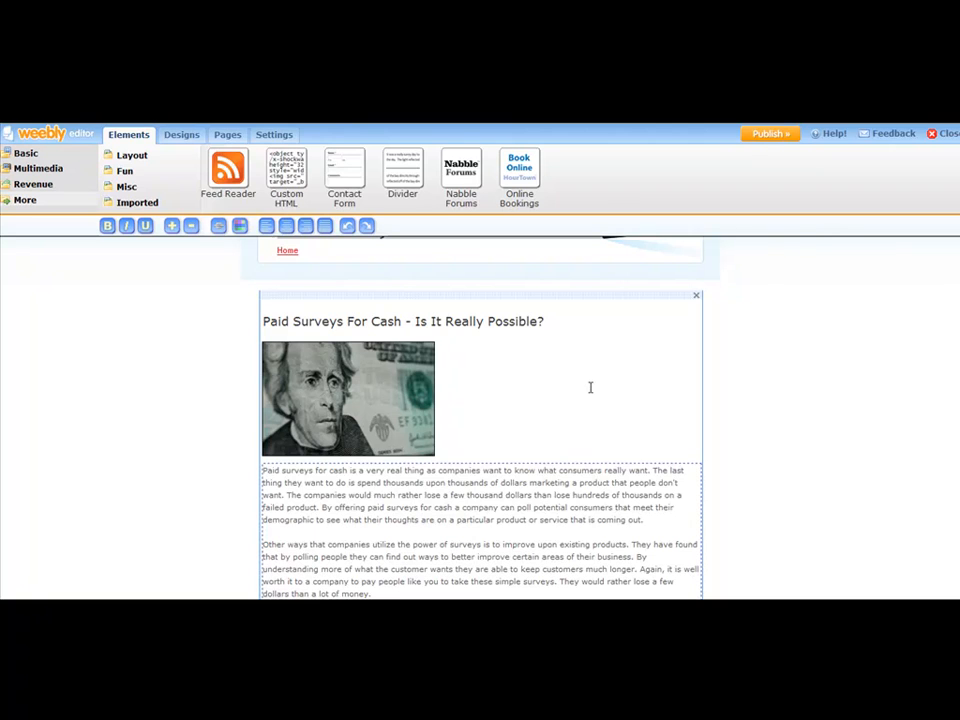
pyautogui.scroll(-2, 486, 428)
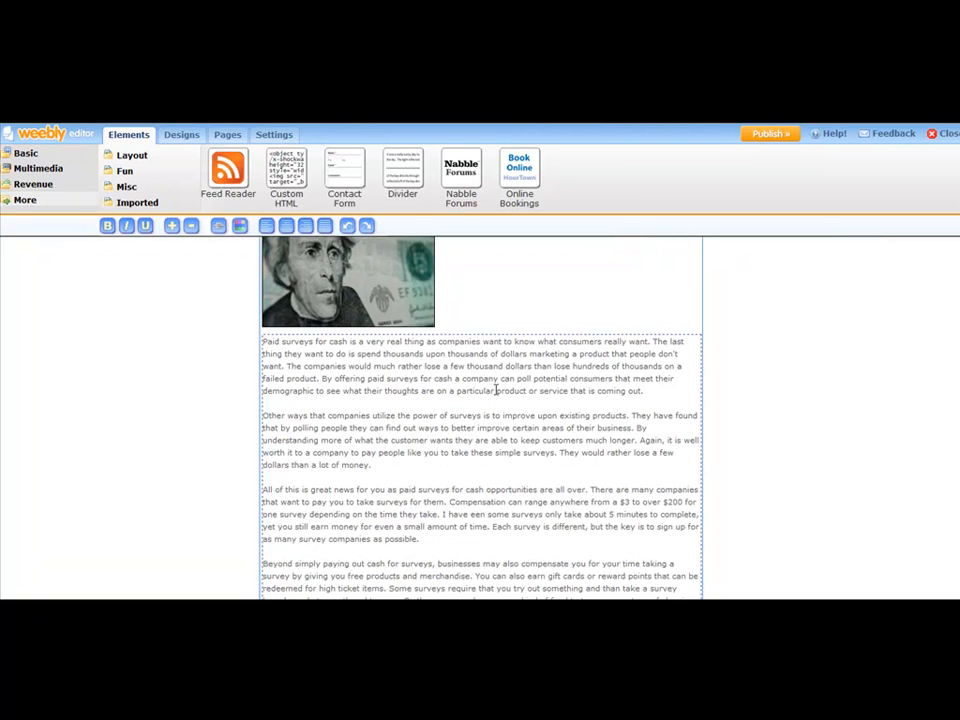
pyautogui.scroll(-2, 495, 370)
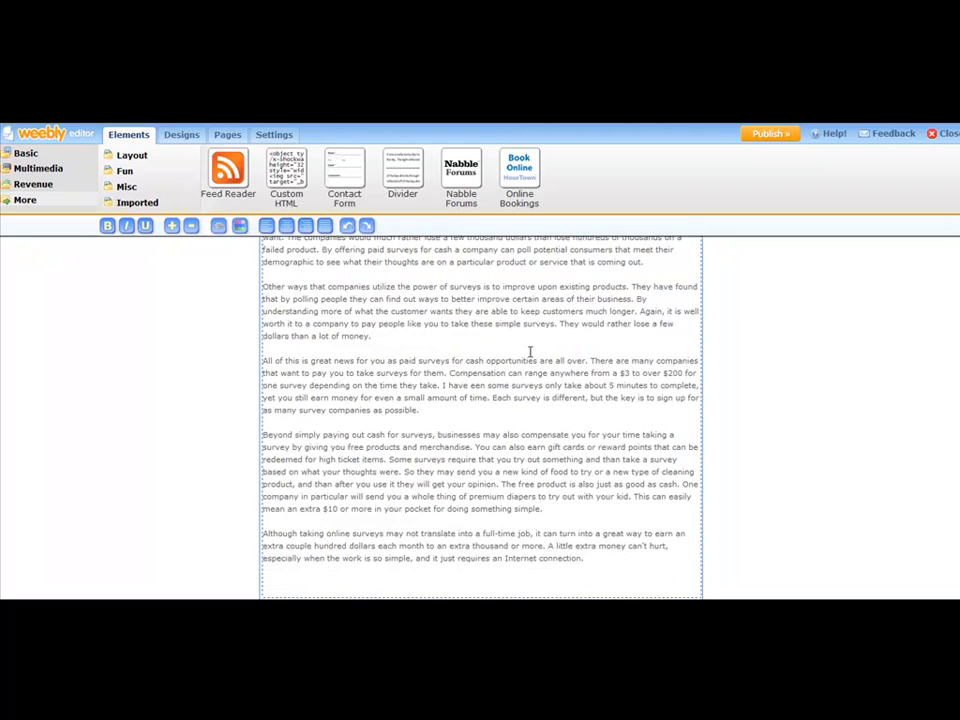
pyautogui.doubleClick(398, 410)
pyautogui.click(474, 418)
pyautogui.scroll(4, 482, 395)
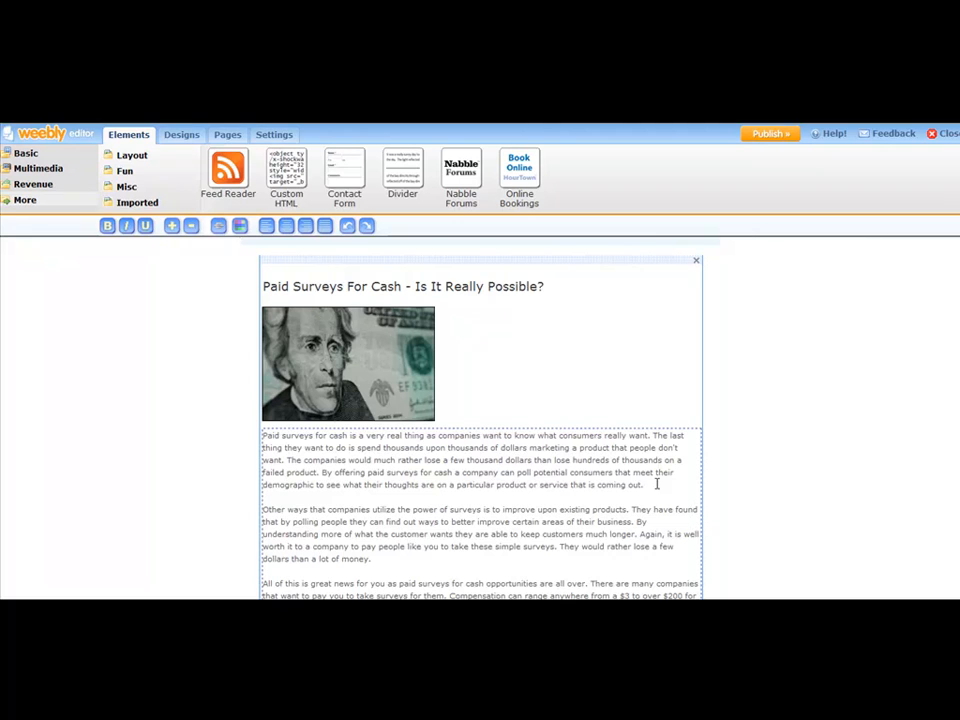
# - Add a bold line "Click Here To Discover The Truth Behind Making Money Online With Surveys" after the first paragraph
pyautogui.press('Return')
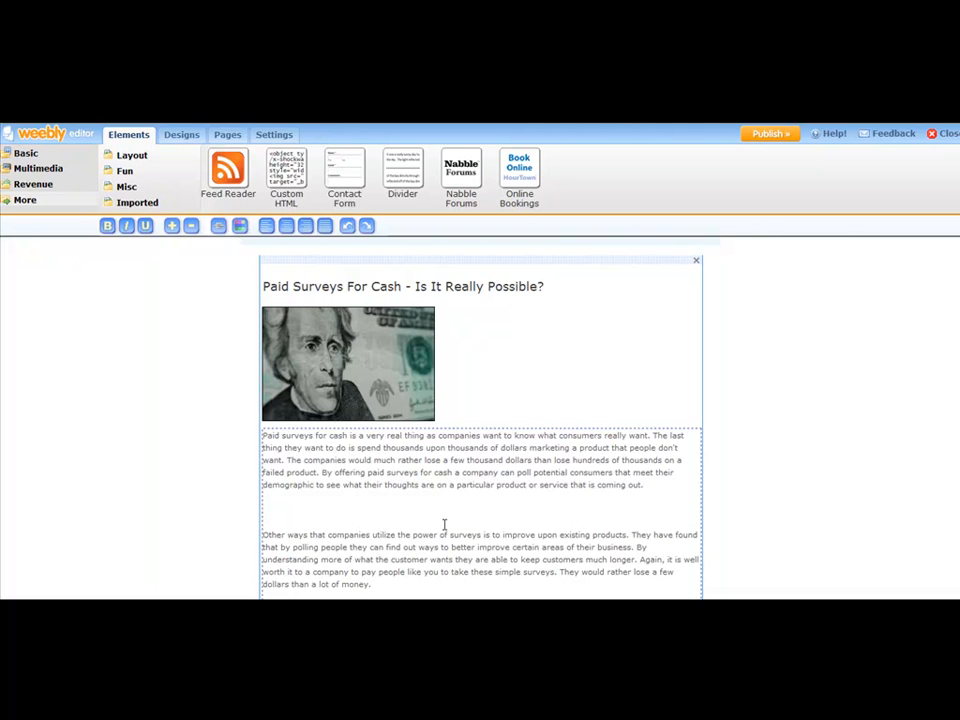
pyautogui.write('Click')
pyautogui.press('BackSpace')
pyautogui.press('BackSpace')
pyautogui.press('BackSpace')
pyautogui.press('BackSpace')
pyautogui.press('BackSpace')
pyautogui.press('BackSpace')
pyautogui.write('To Discover The Truth Behind Making Money Online With Surveys')
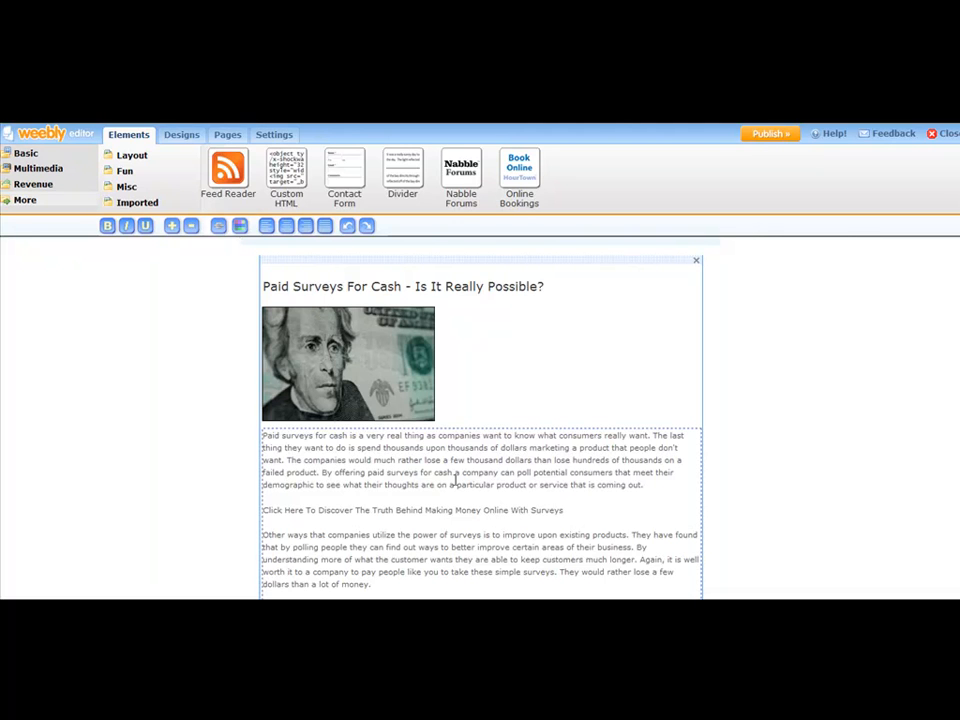
pyautogui.moveTo(566, 510); pyautogui.dragTo(267, 497)
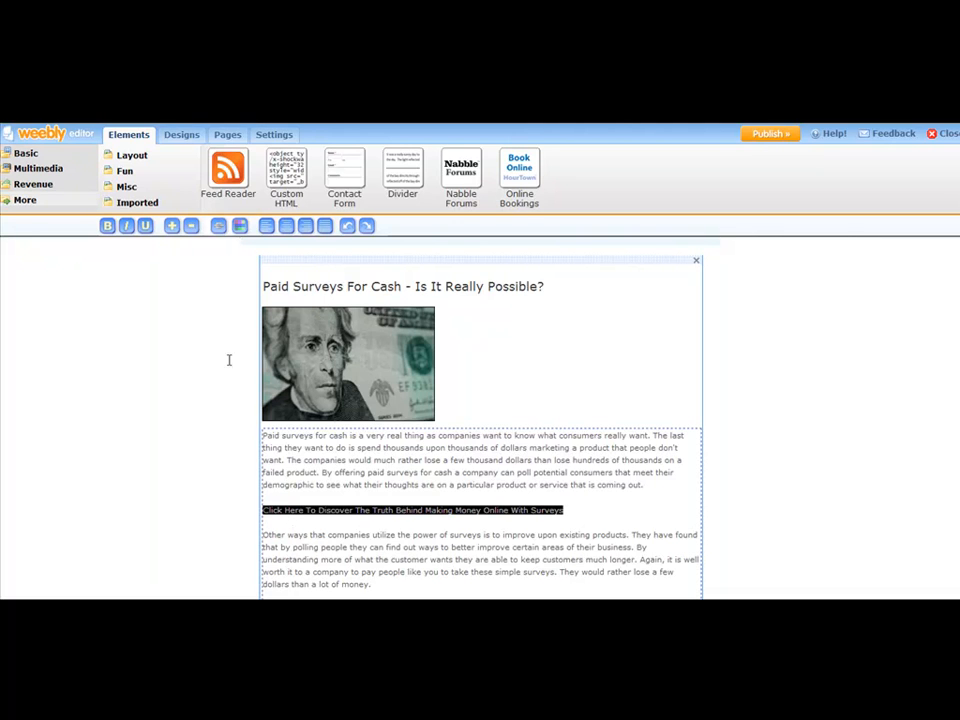
pyautogui.click(108, 227)
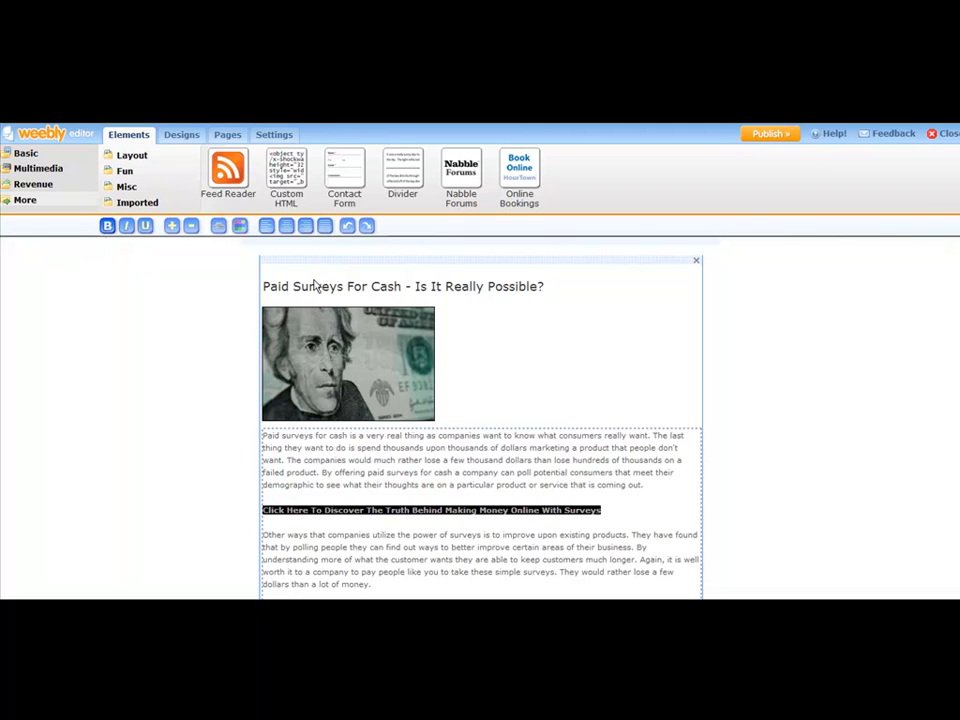
pyautogui.click(218, 227)
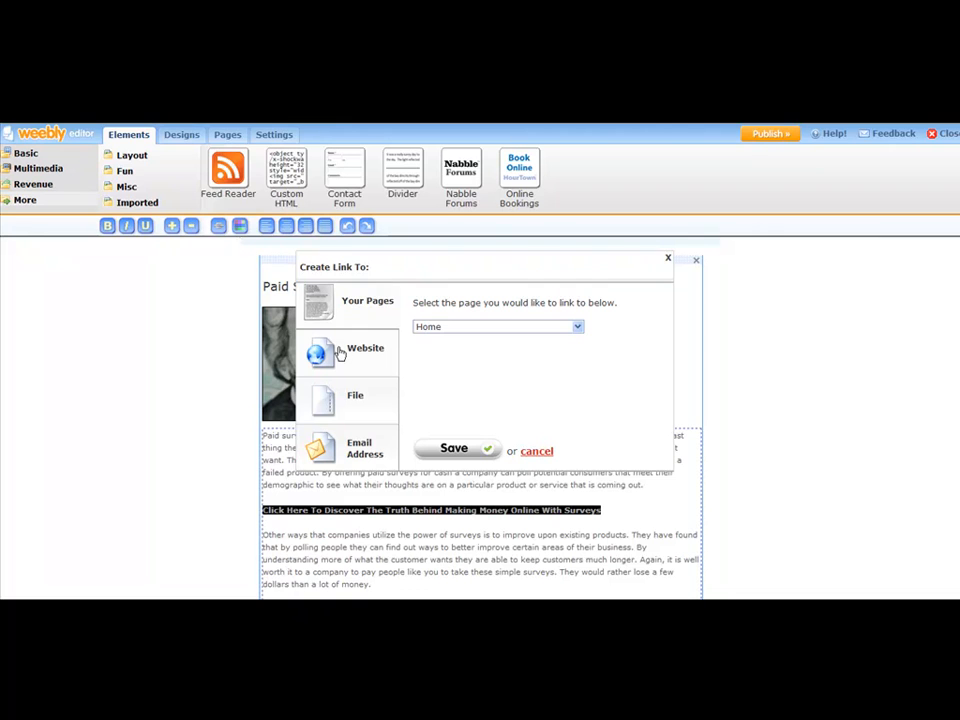
pyautogui.click(340, 353)
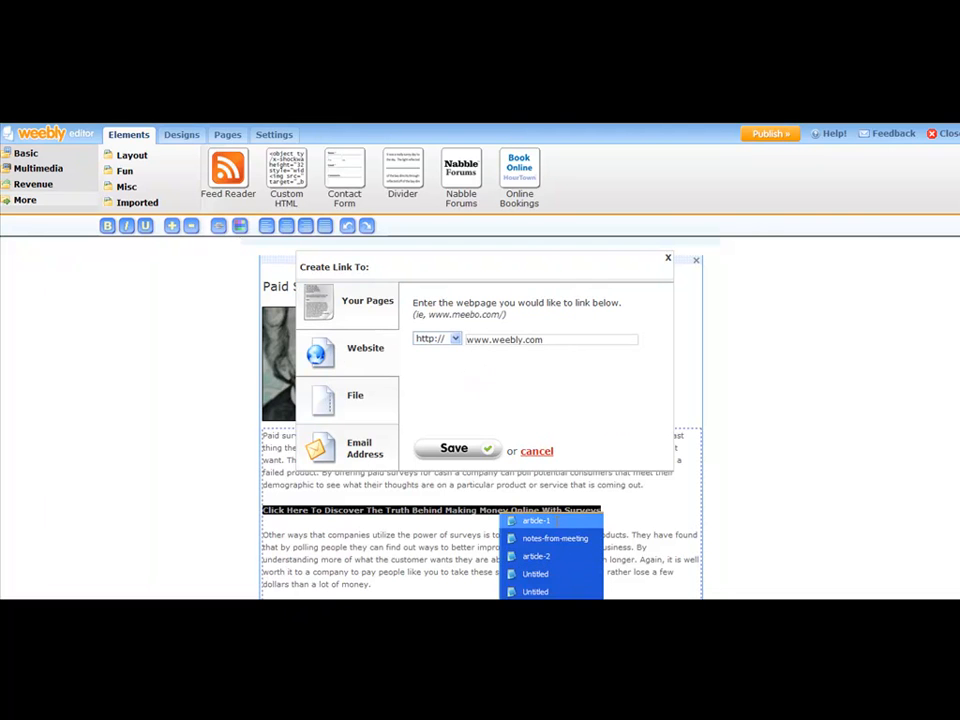
pyautogui.click(525, 519)
pyautogui.moveTo(236, 435); pyautogui.dragTo(73, 435)
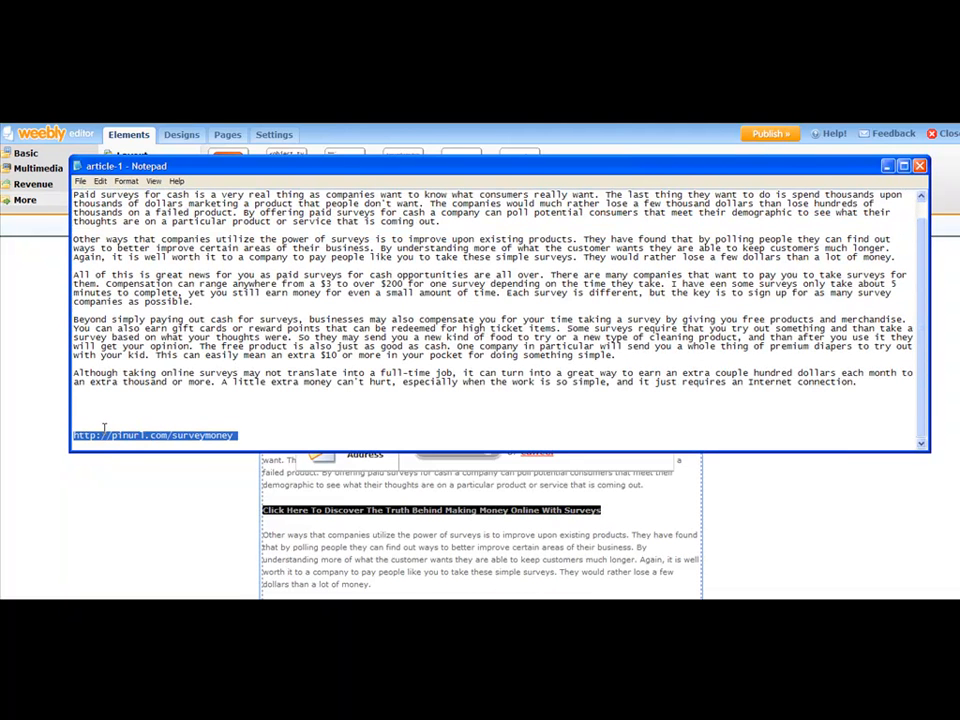
pyautogui.click(214, 463)
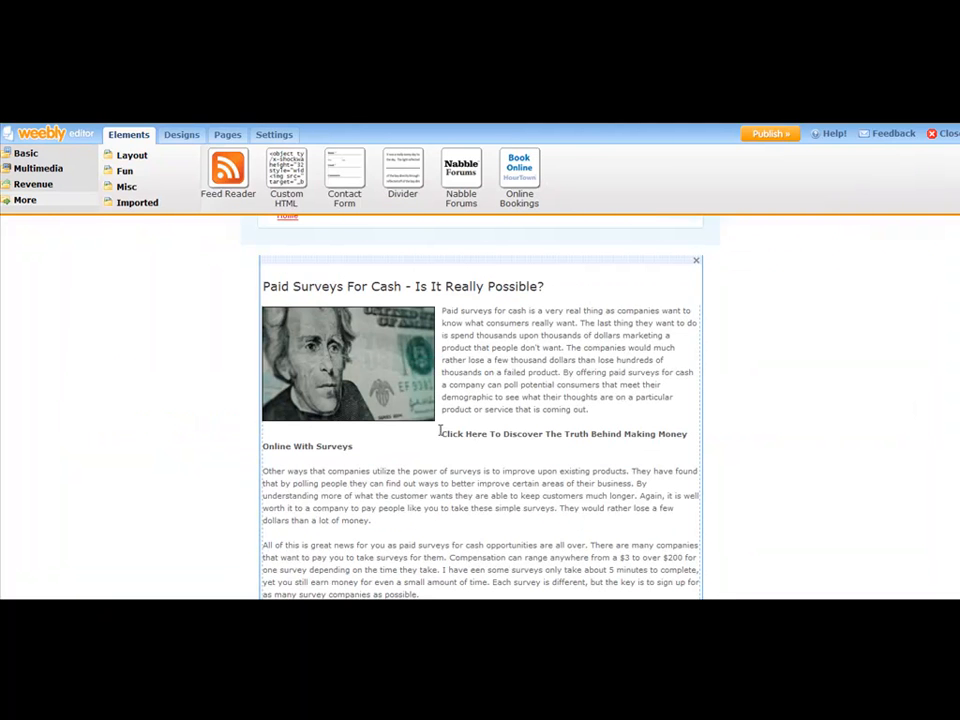
# - Try to replace the website link address for the bold line with the copied URL
pyautogui.click(582, 404)
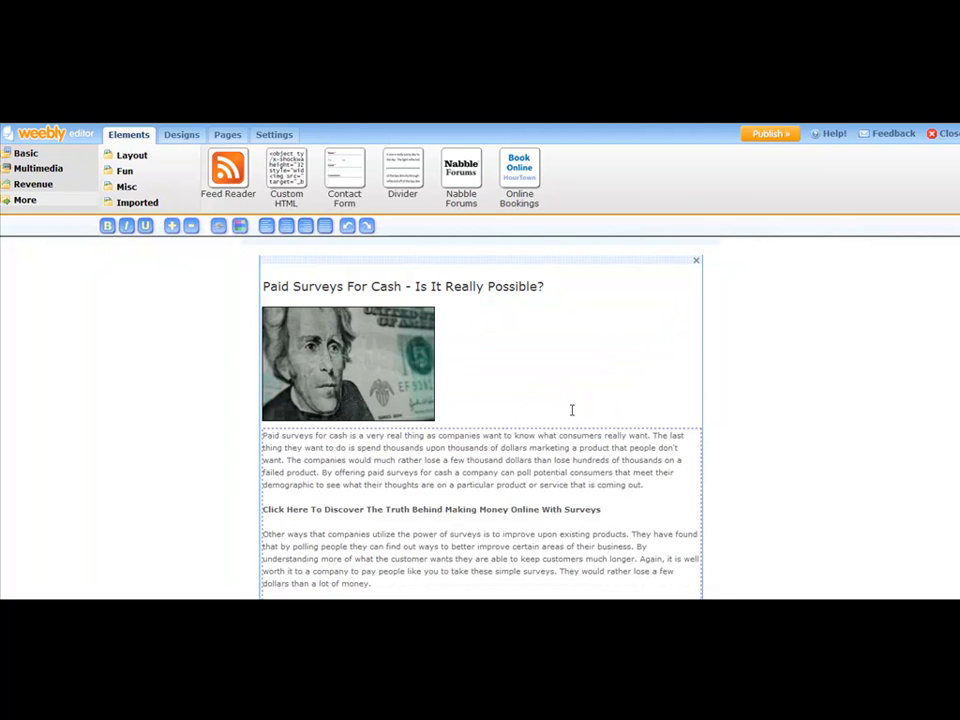
pyautogui.moveTo(604, 509); pyautogui.dragTo(262, 510)
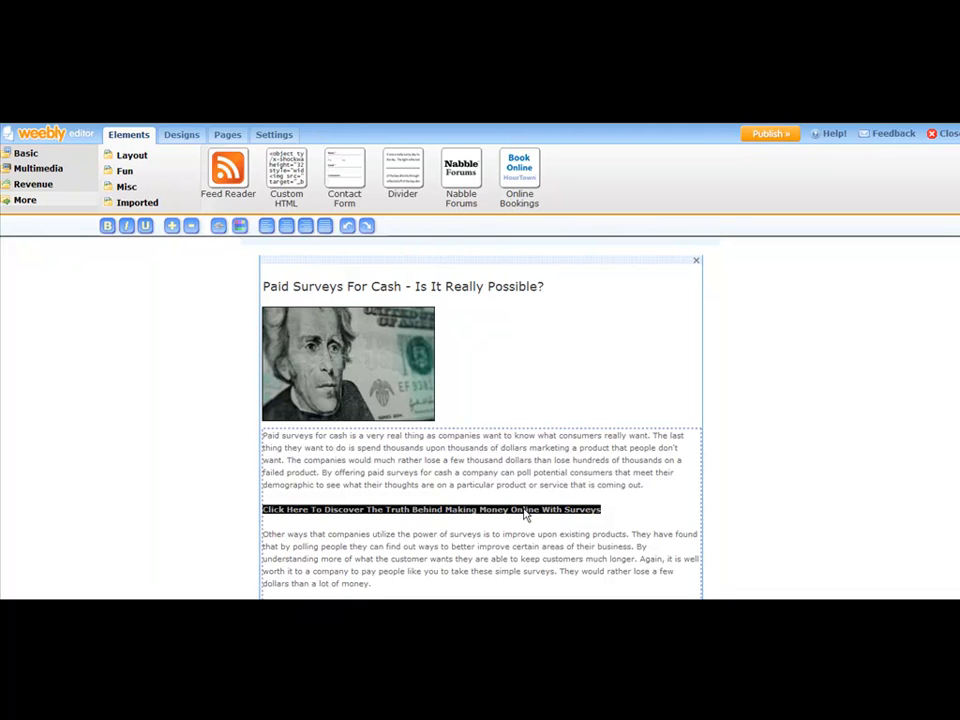
pyautogui.click(218, 228)
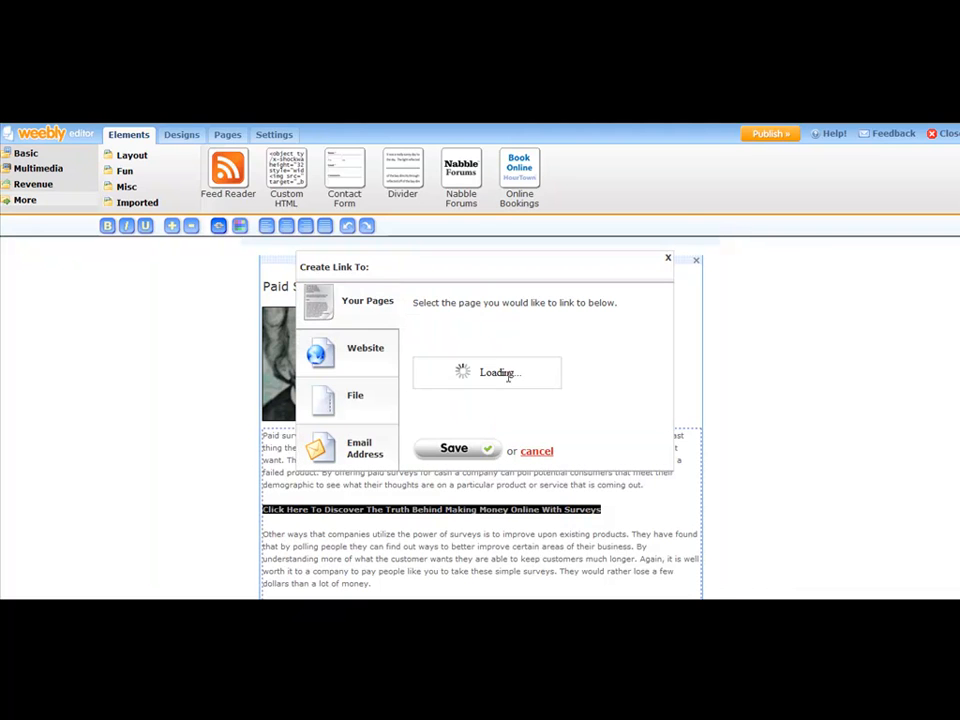
pyautogui.click(345, 347)
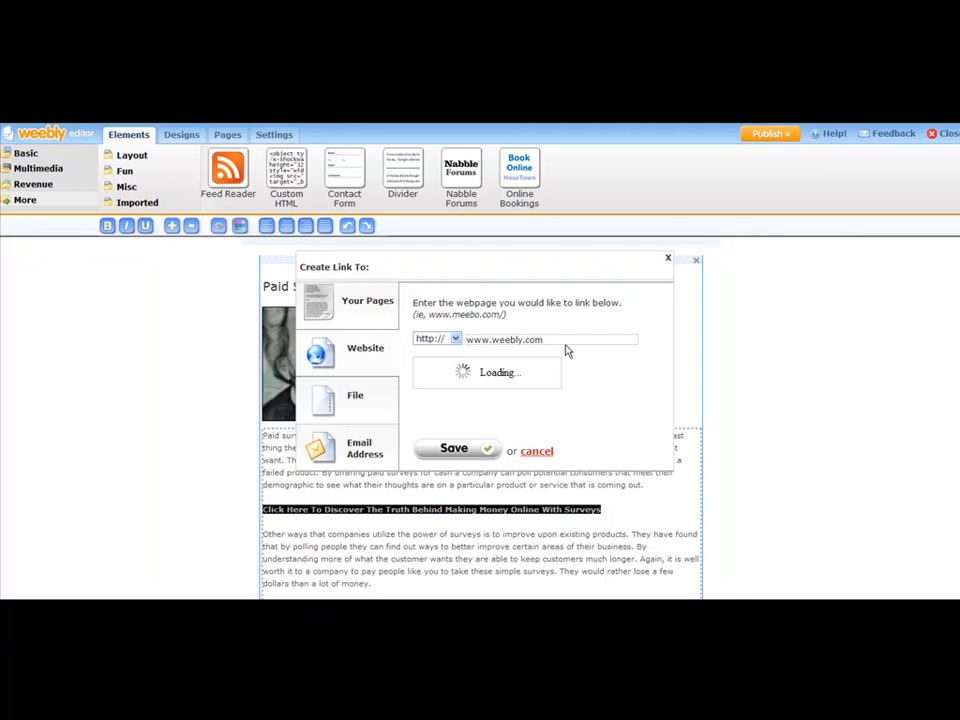
pyautogui.moveTo(565, 340); pyautogui.dragTo(463, 340)
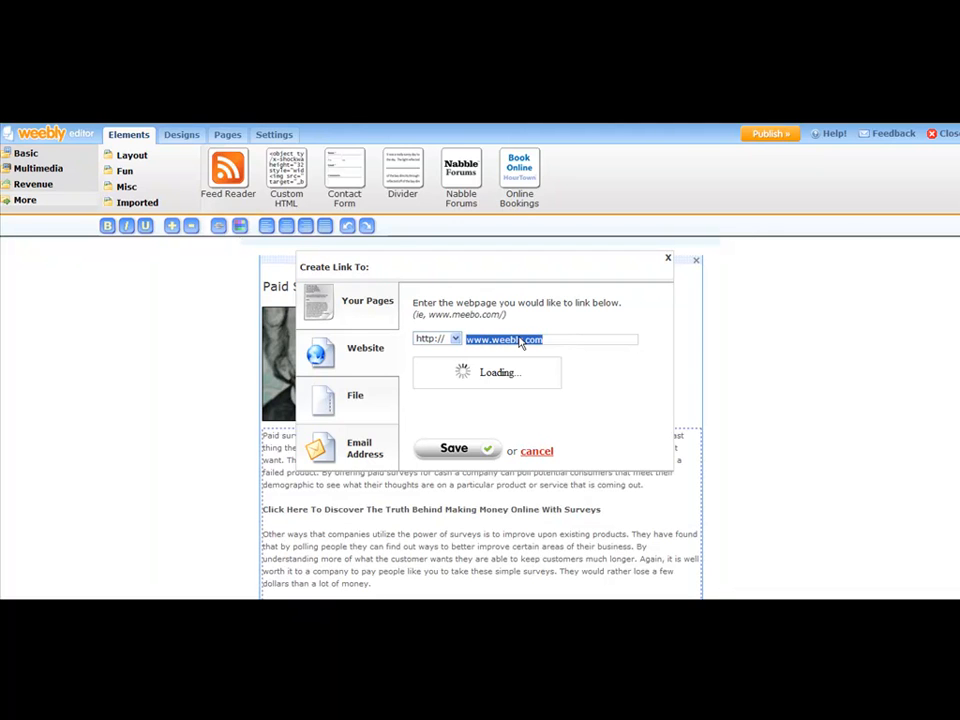
pyautogui.press('BackSpace')
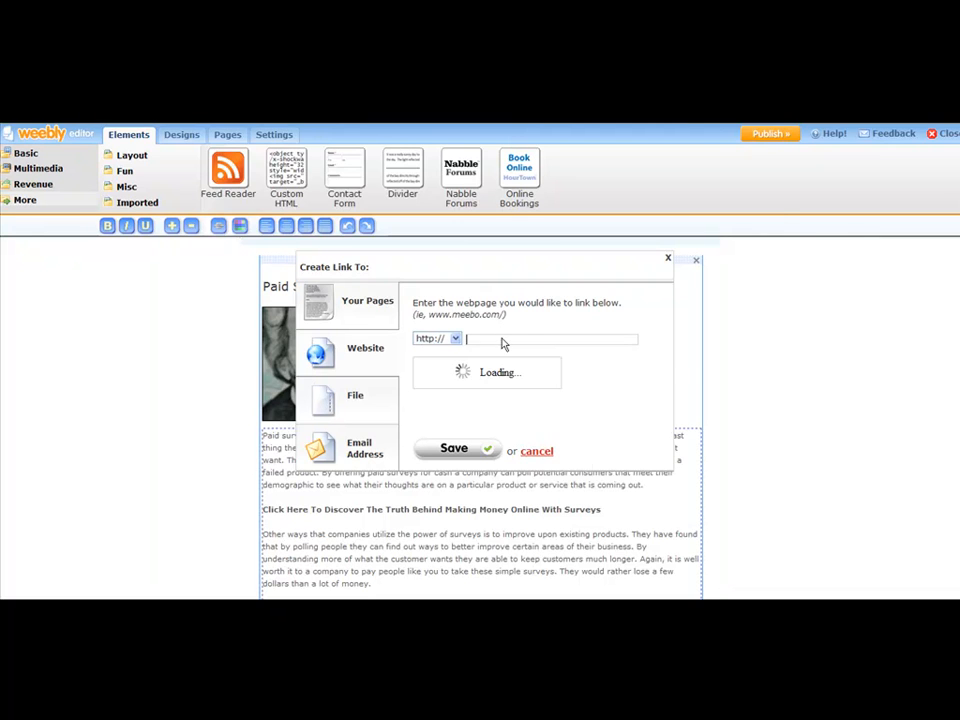
pyautogui.rightClick(502, 339)
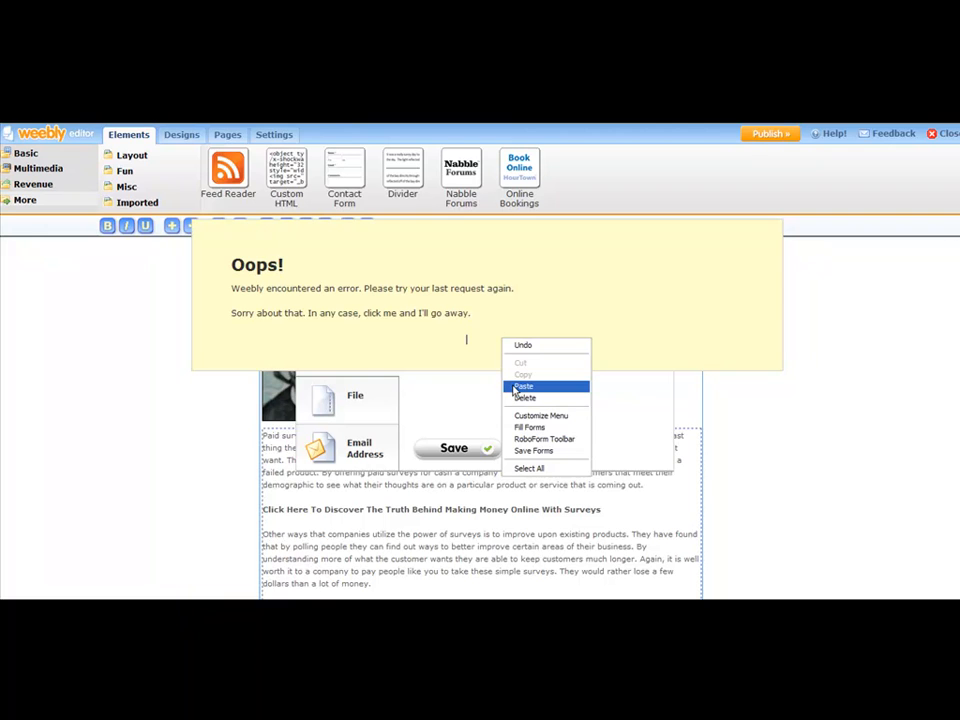
pyautogui.click(500, 325)
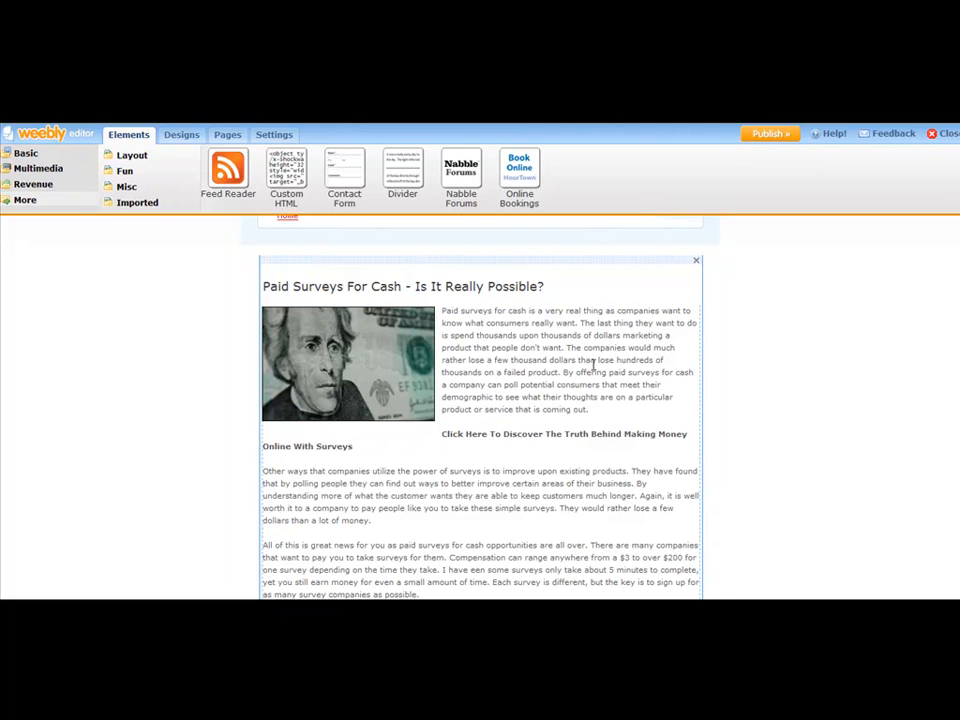
# - Select the bold call-to-action line and start a website link for it, clearing the default address
pyautogui.click(512, 356)
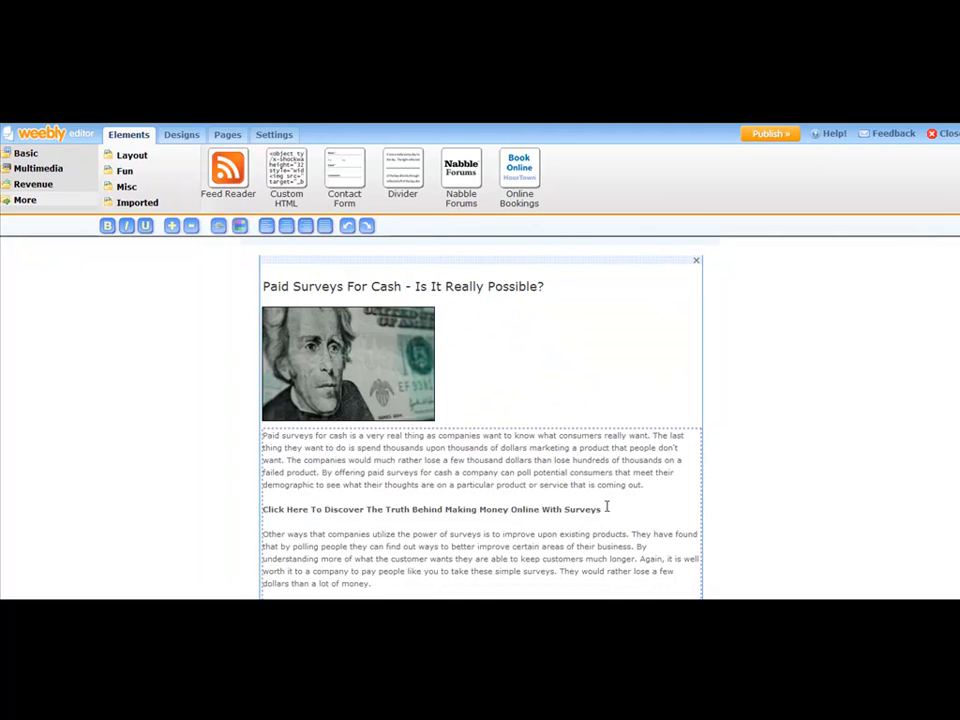
pyautogui.moveTo(603, 510); pyautogui.dragTo(259, 510)
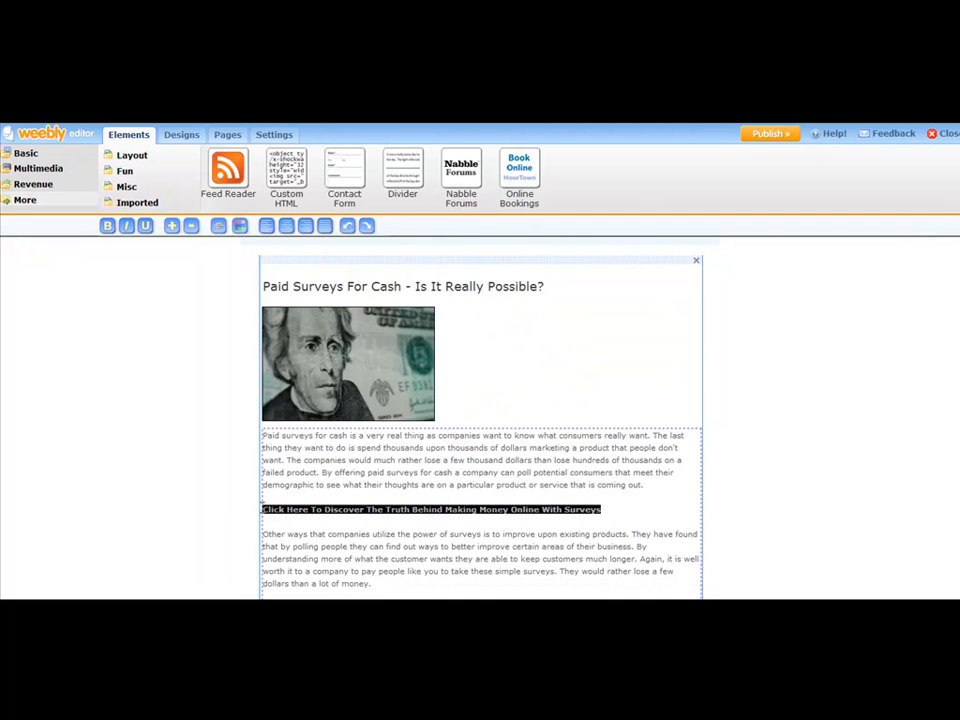
pyautogui.click(219, 227)
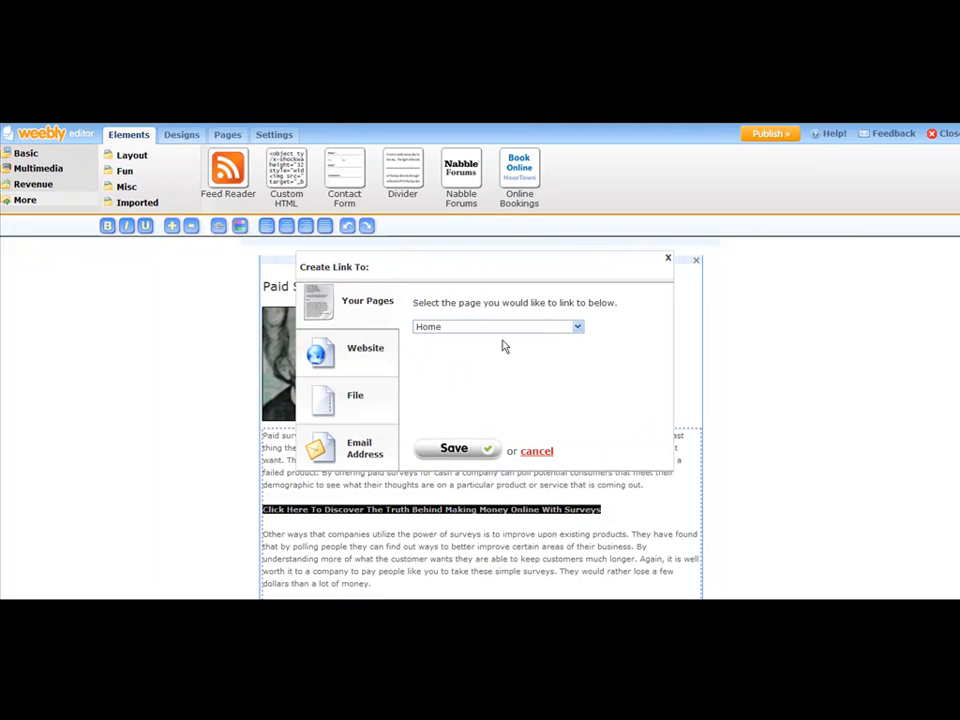
pyautogui.click(362, 348)
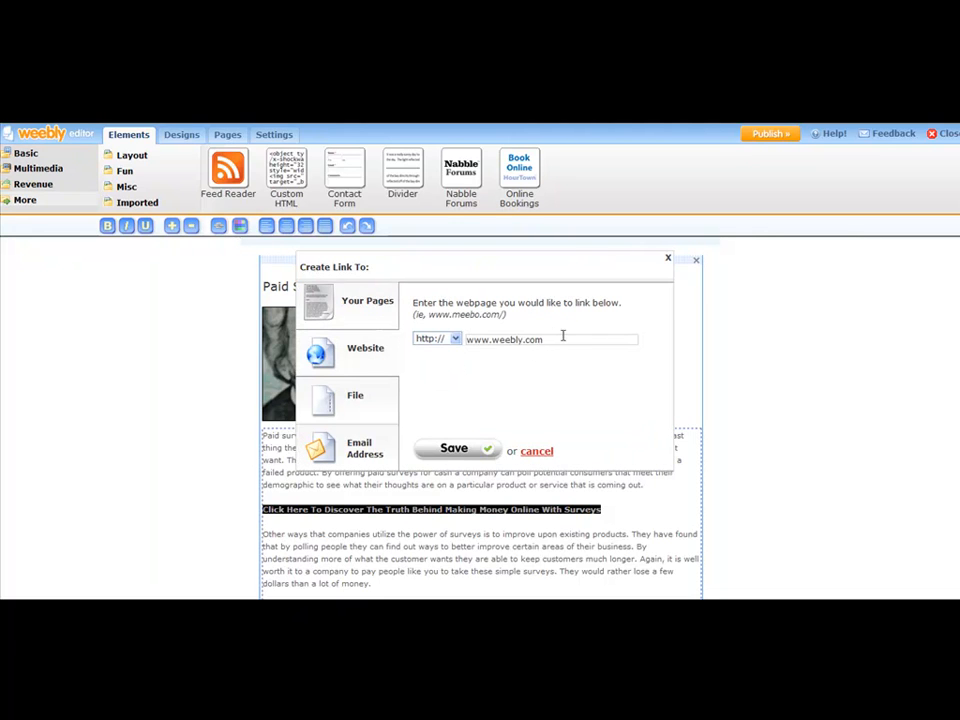
pyautogui.press('BackSpace')
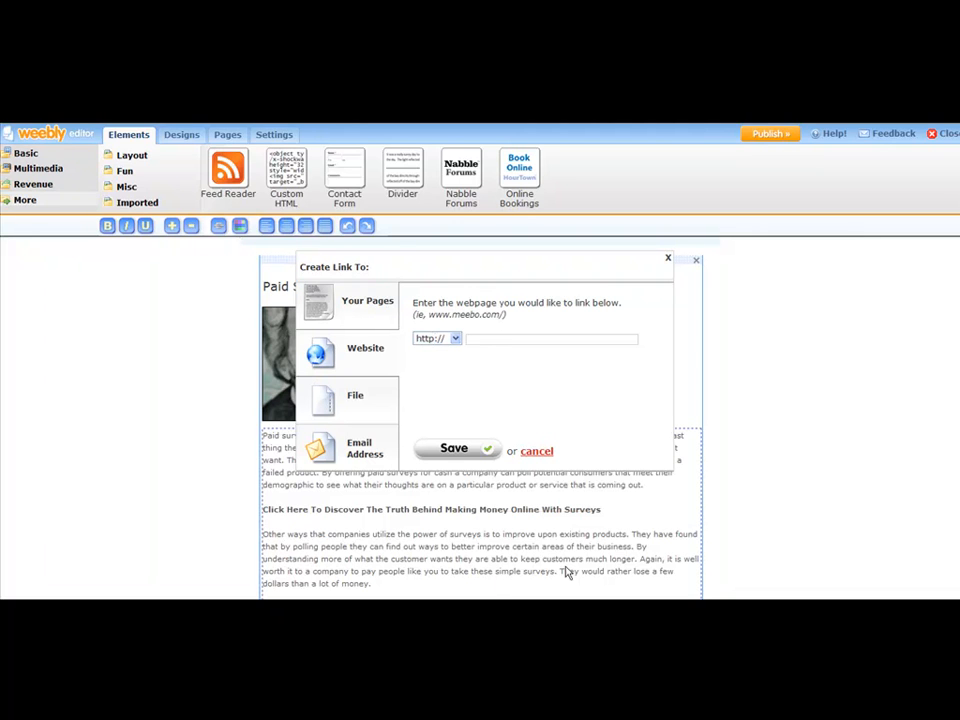
pyautogui.press('Down')
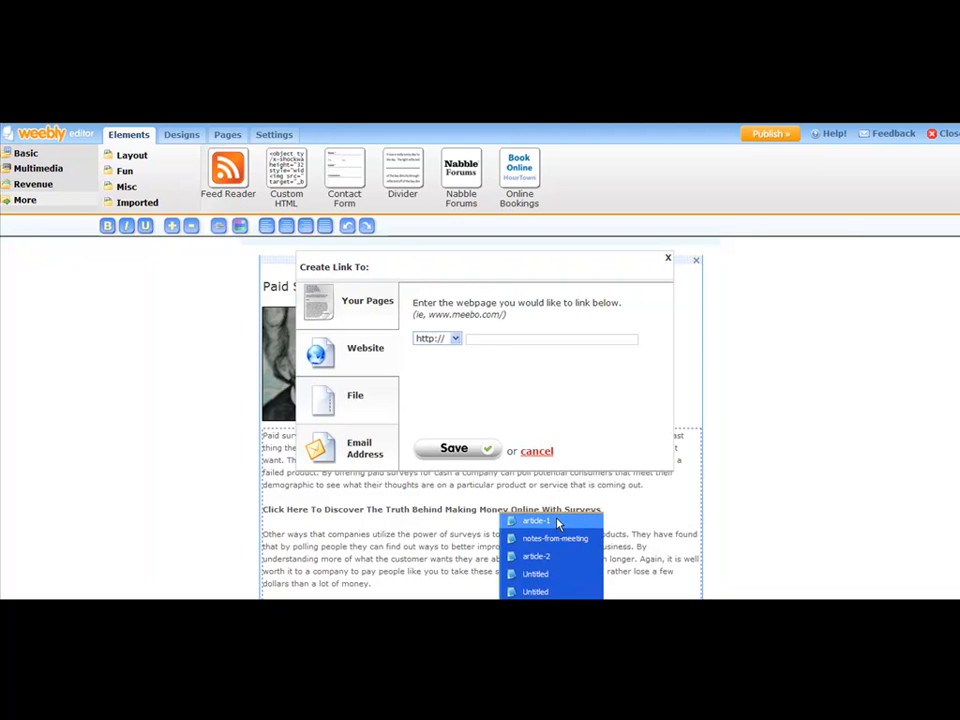
pyautogui.click(537, 522)
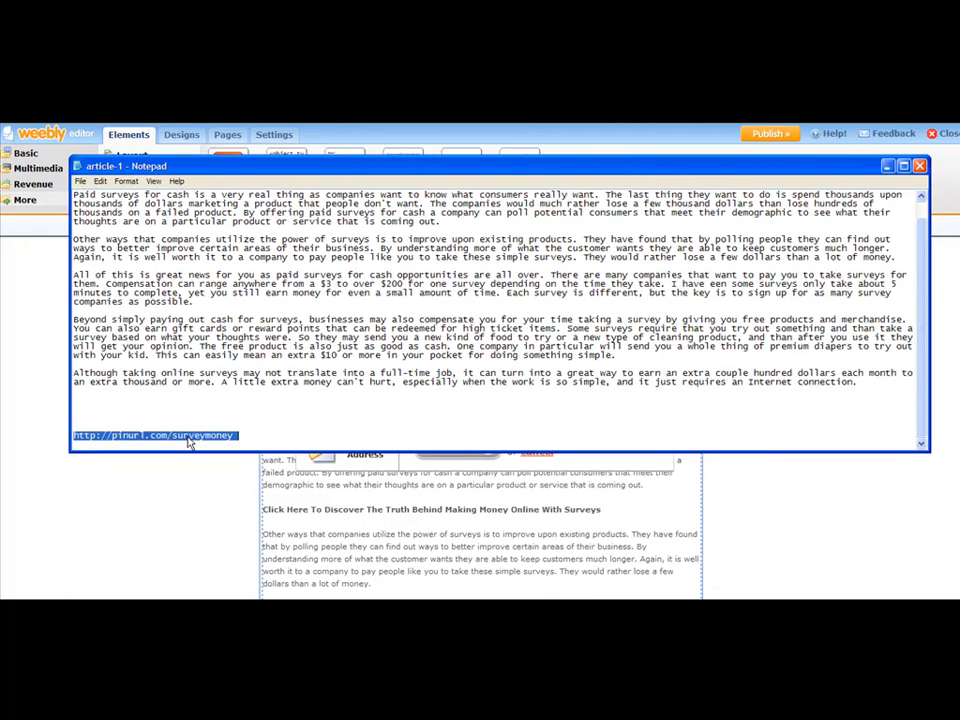
pyautogui.rightClick(190, 433)
pyautogui.click(210, 463)
pyautogui.click(590, 470)
pyautogui.click(482, 340)
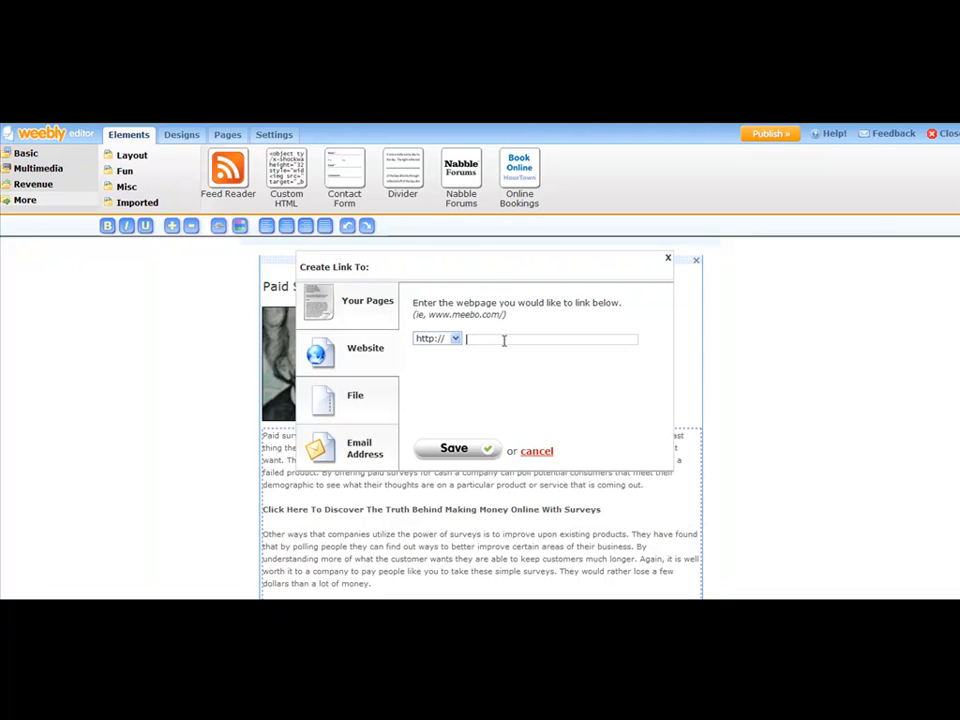
pyautogui.rightClick(504, 340)
pyautogui.click(529, 399)
pyautogui.write('www.pinurl.com/')
pyautogui.click(536, 520)
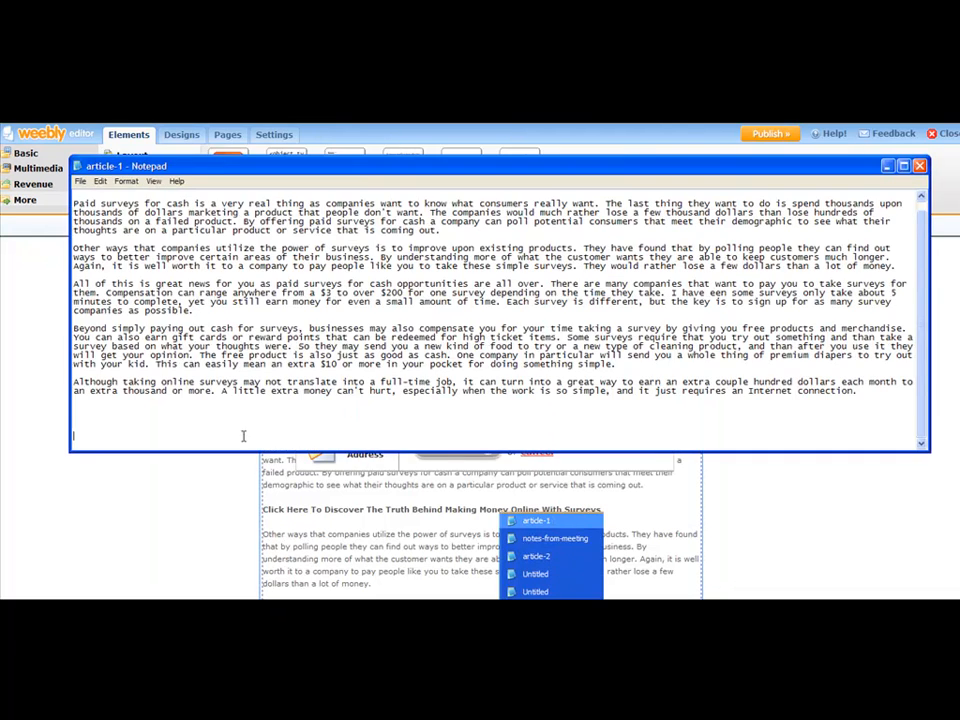
pyautogui.write('http://pinurl.com/surveymoney')
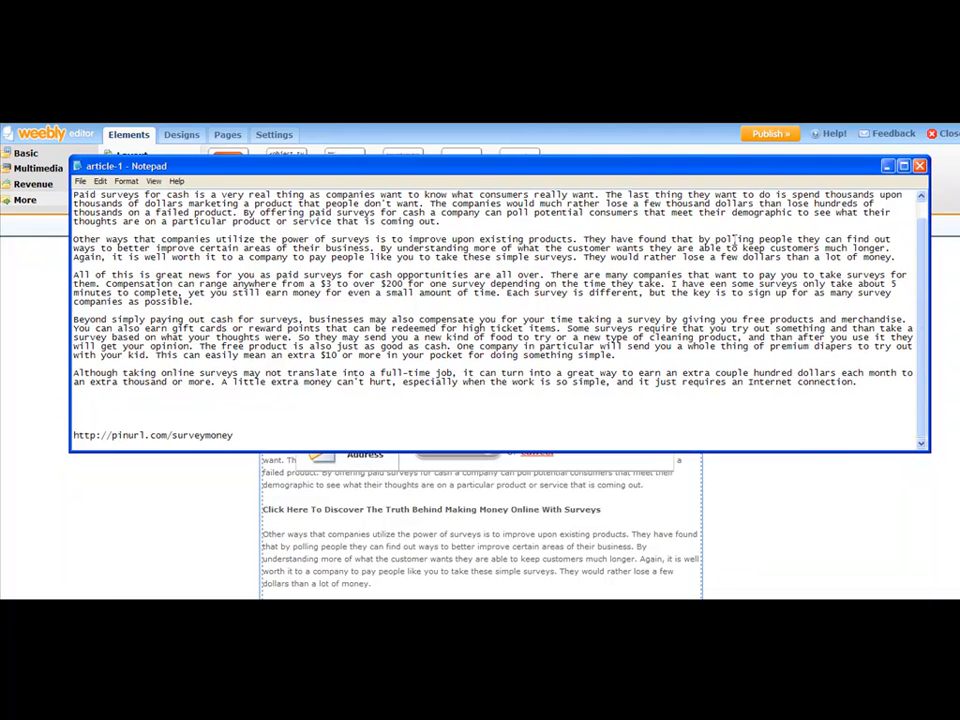
pyautogui.click(888, 168)
pyautogui.click(557, 341)
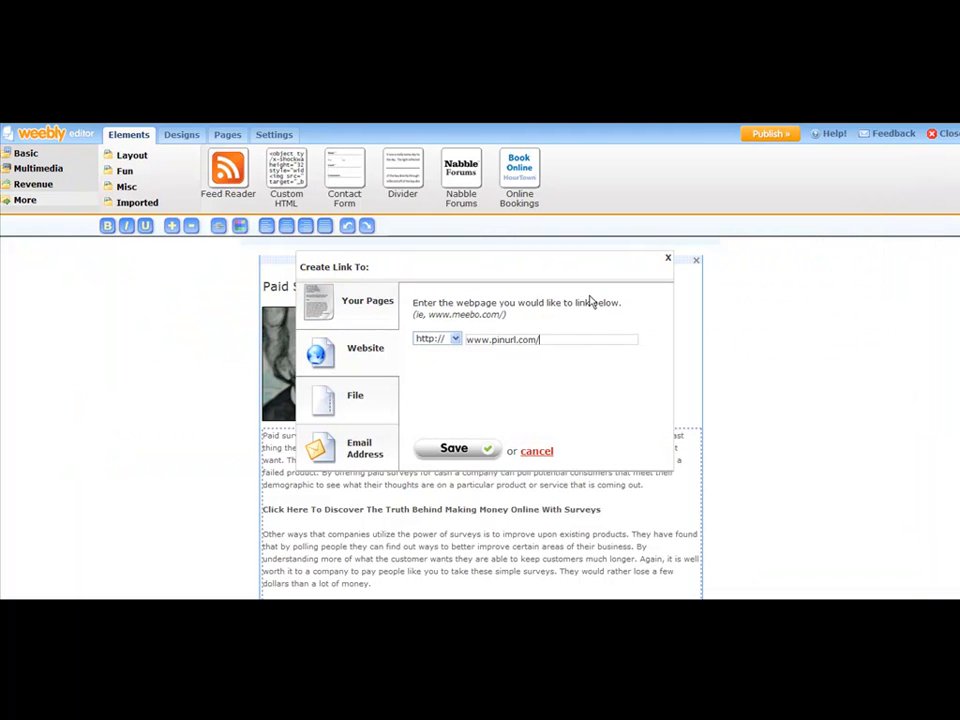
pyautogui.write('surveymoney')
pyautogui.click(578, 607)
pyautogui.click(576, 523)
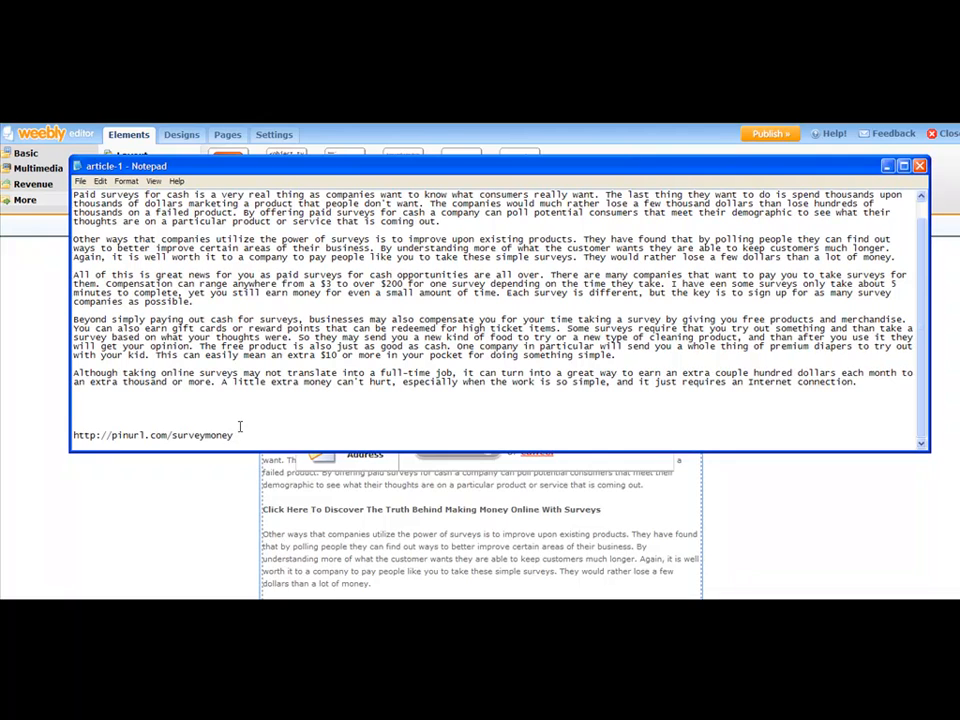
pyautogui.click(888, 168)
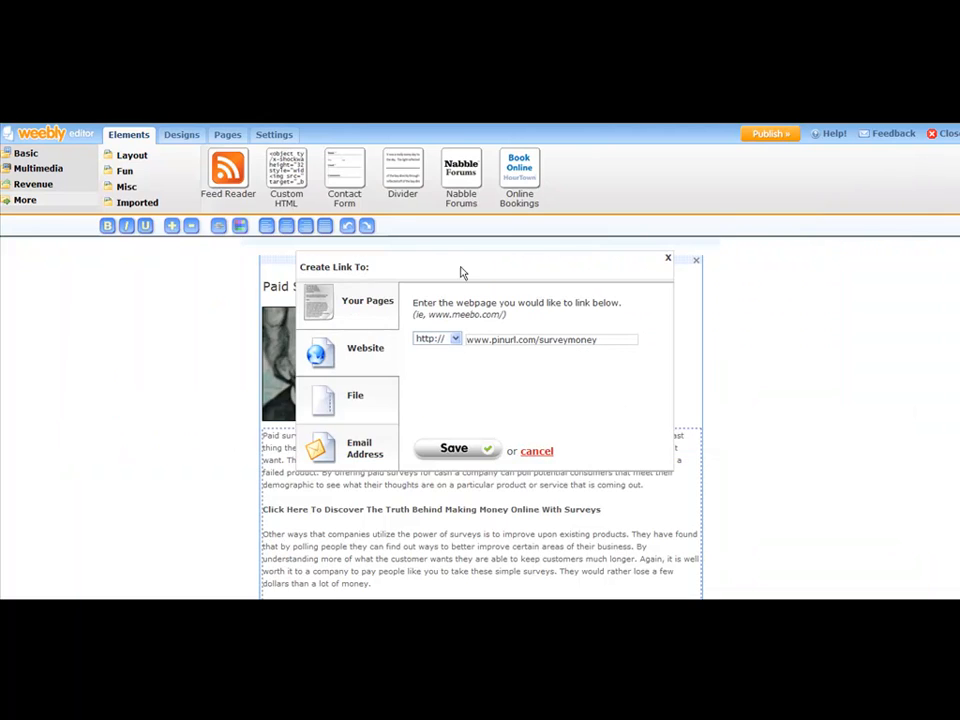
pyautogui.moveTo(490, 339); pyautogui.dragTo(428, 339)
pyautogui.press('BackSpace')
pyautogui.click(591, 338)
pyautogui.click(455, 449)
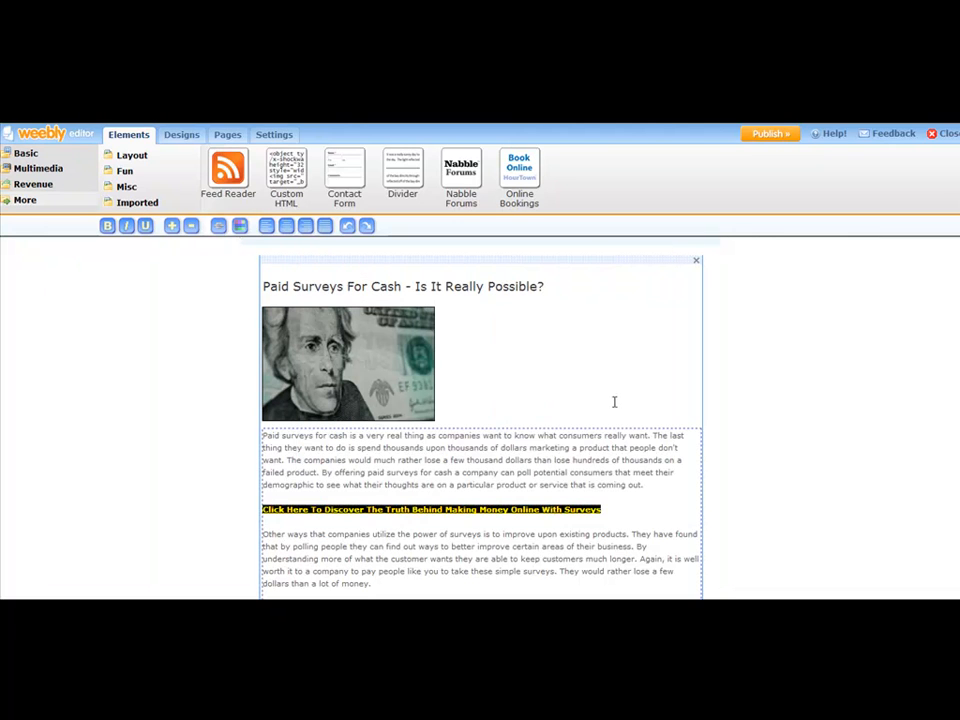
pyautogui.click(625, 508)
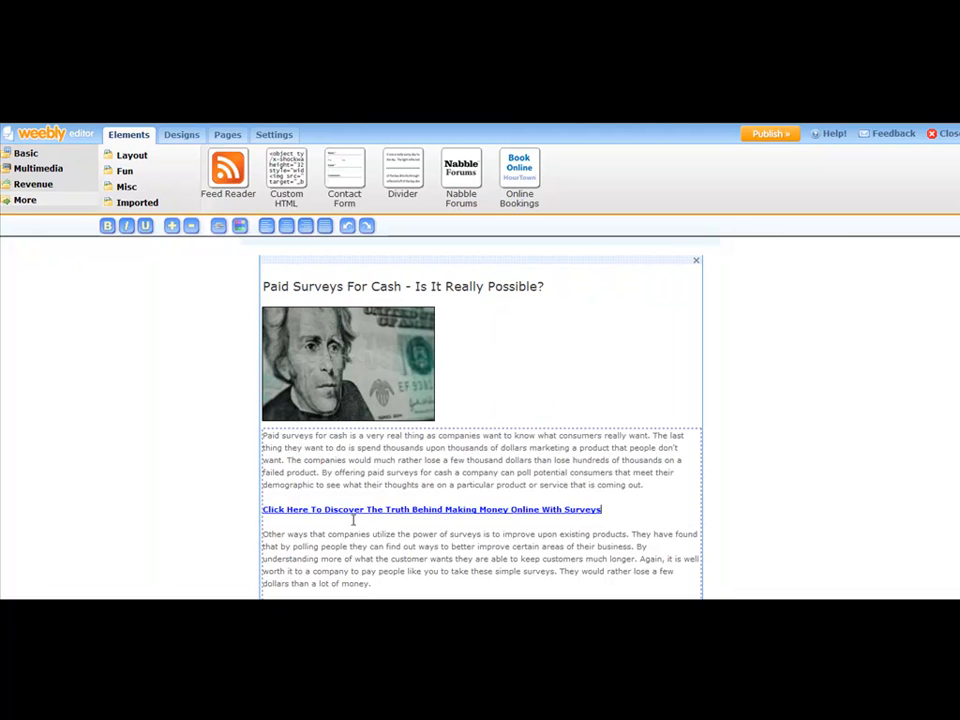
# - Add a final line "Make Money Today Taking Online Surveys" below the last article paragraph
pyautogui.scroll(-5, 531, 448)
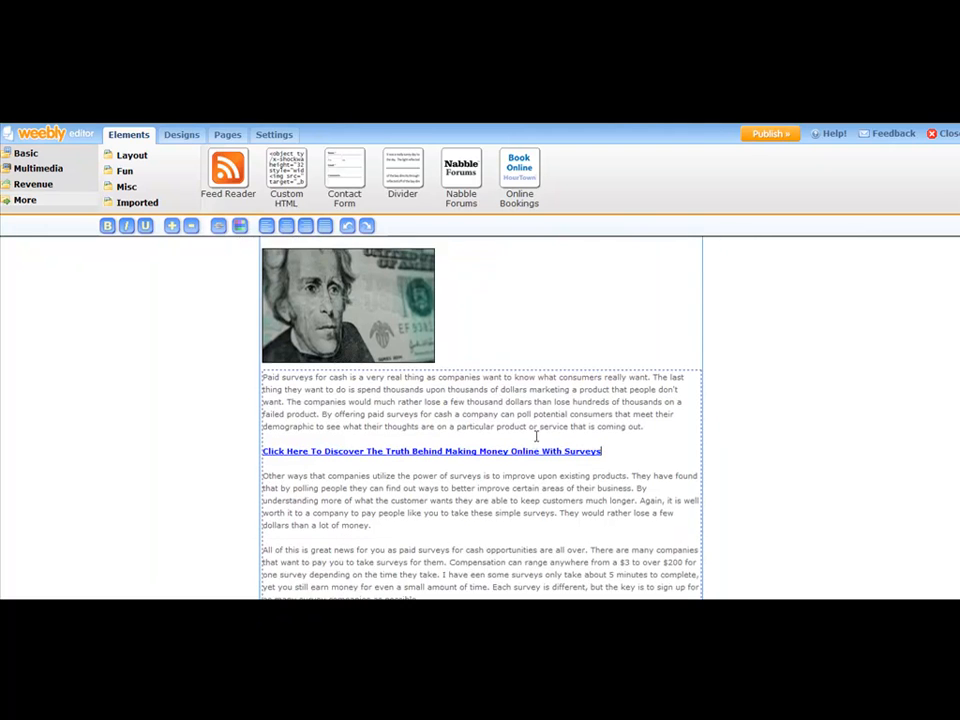
pyautogui.scroll(-2, 542, 421)
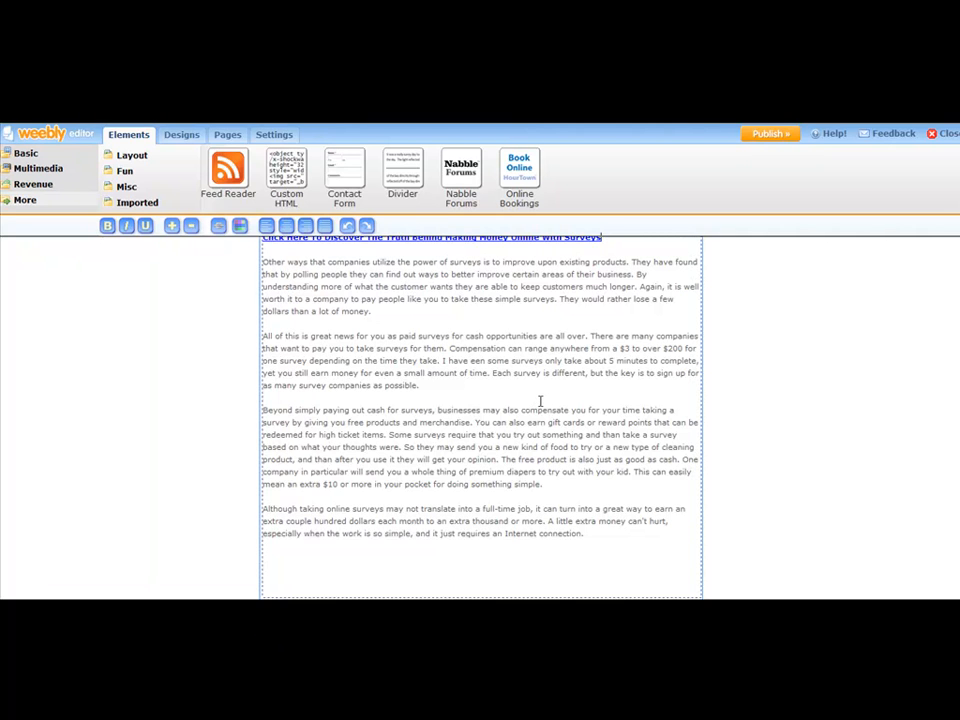
pyautogui.scroll(-1, 540, 401)
pyautogui.scroll(4, 540, 401)
pyautogui.scroll(-2, 540, 401)
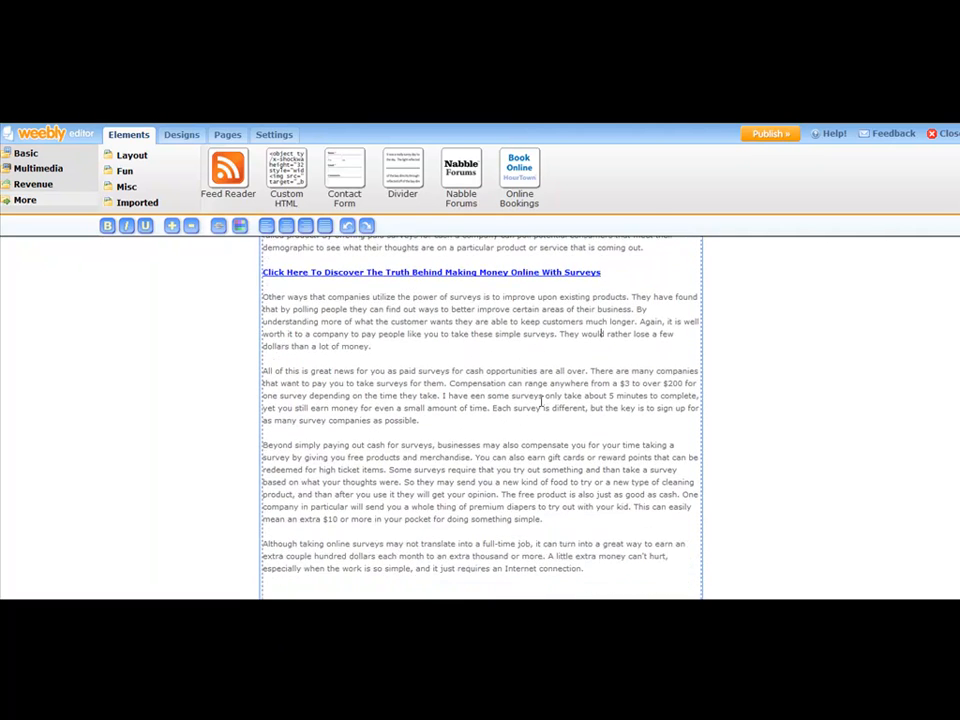
pyautogui.scroll(-1, 540, 401)
pyautogui.click(617, 529)
pyautogui.press('Return')
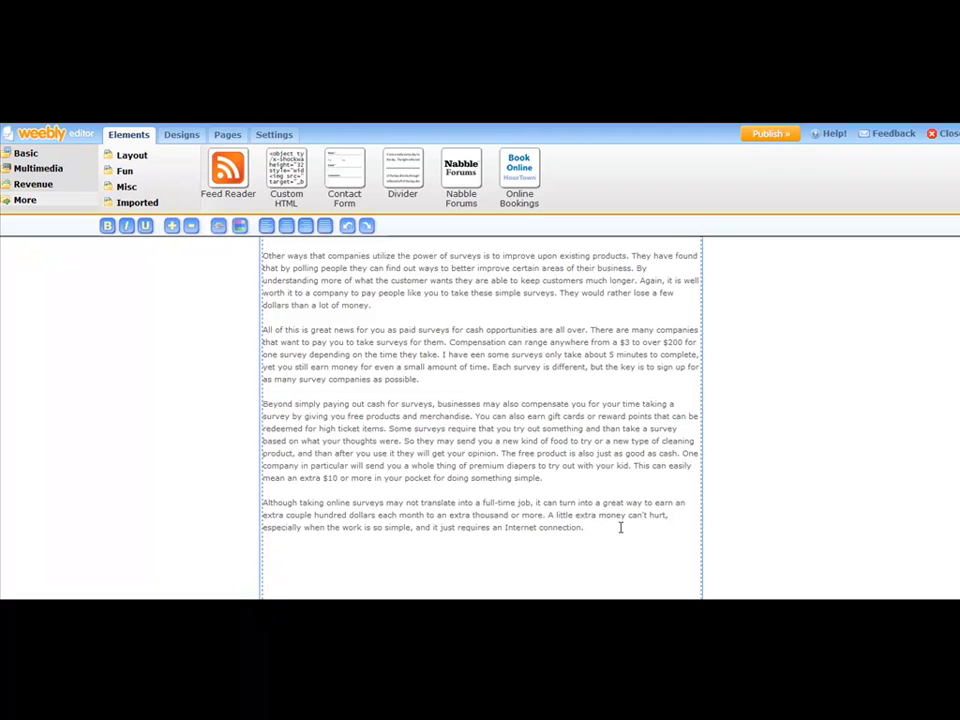
pyautogui.write('Make Money Taking Surveys Today')
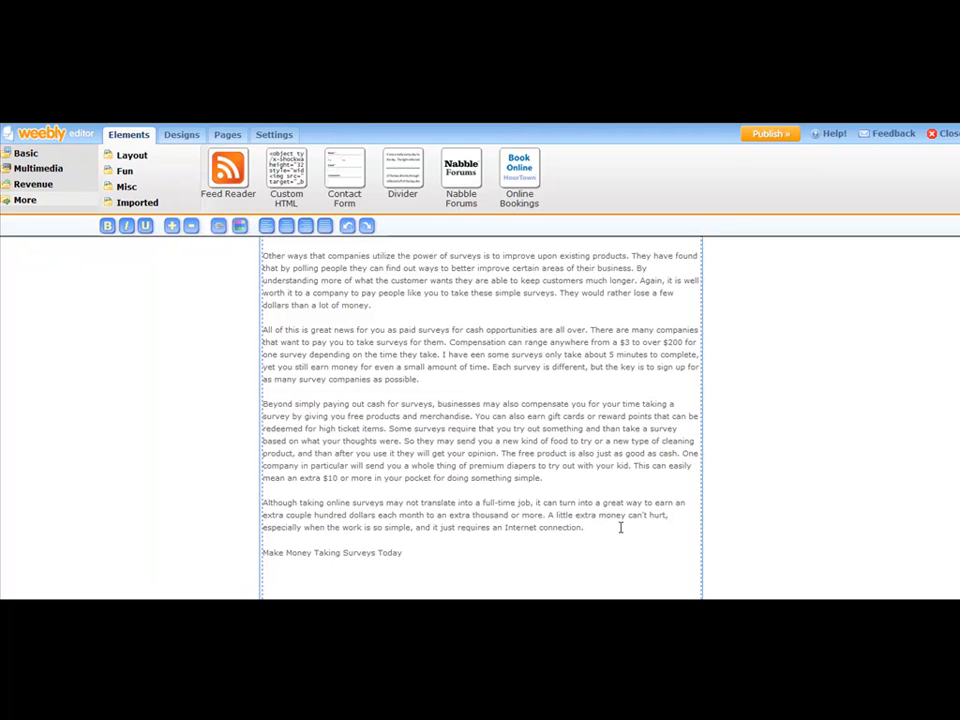
pyautogui.press('BackSpace')
pyautogui.press('BackSpace')
pyautogui.press('BackSpace')
pyautogui.press('BackSpace')
pyautogui.press('BackSpace')
pyautogui.press('BackSpace')
pyautogui.press('BackSpace')
pyautogui.press('BackSpace')
pyautogui.press('BackSpace')
pyautogui.press('BackSpace')
pyautogui.press('BackSpace')
pyautogui.press('BackSpace')
pyautogui.press('BackSpace')
pyautogui.press('BackSpace')
pyautogui.press('BackSpace')
pyautogui.press('BackSpace')
pyautogui.write('Today Taking Online Surveys')
# - Make the new closing line bold and link it to the website pinurl.com/surveymoney
pyautogui.moveTo(438, 551); pyautogui.dragTo(262, 550)
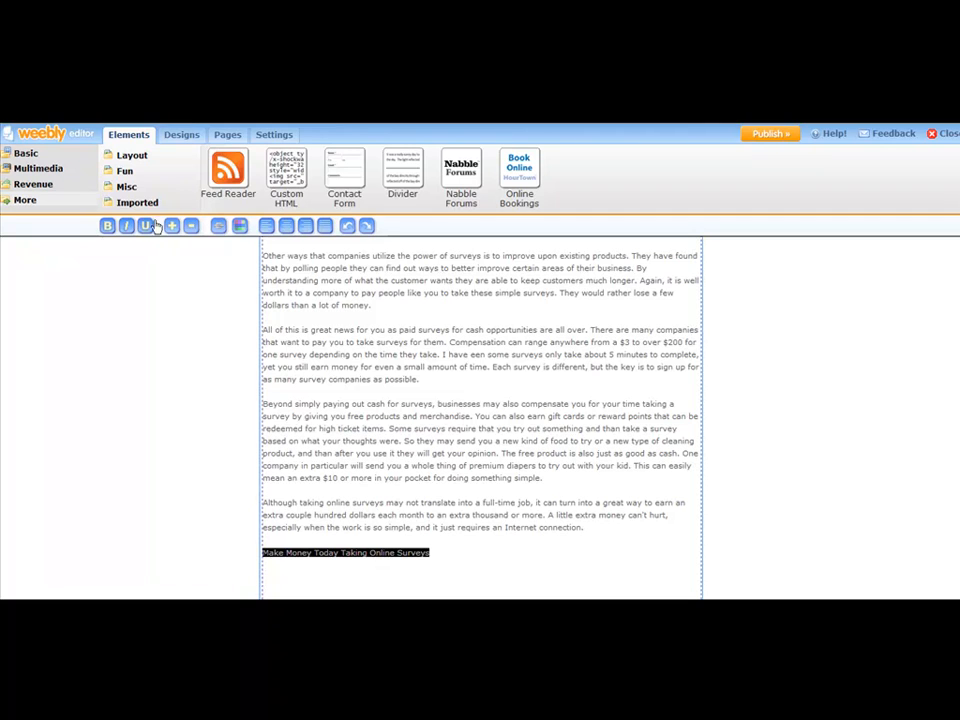
pyautogui.click(107, 226)
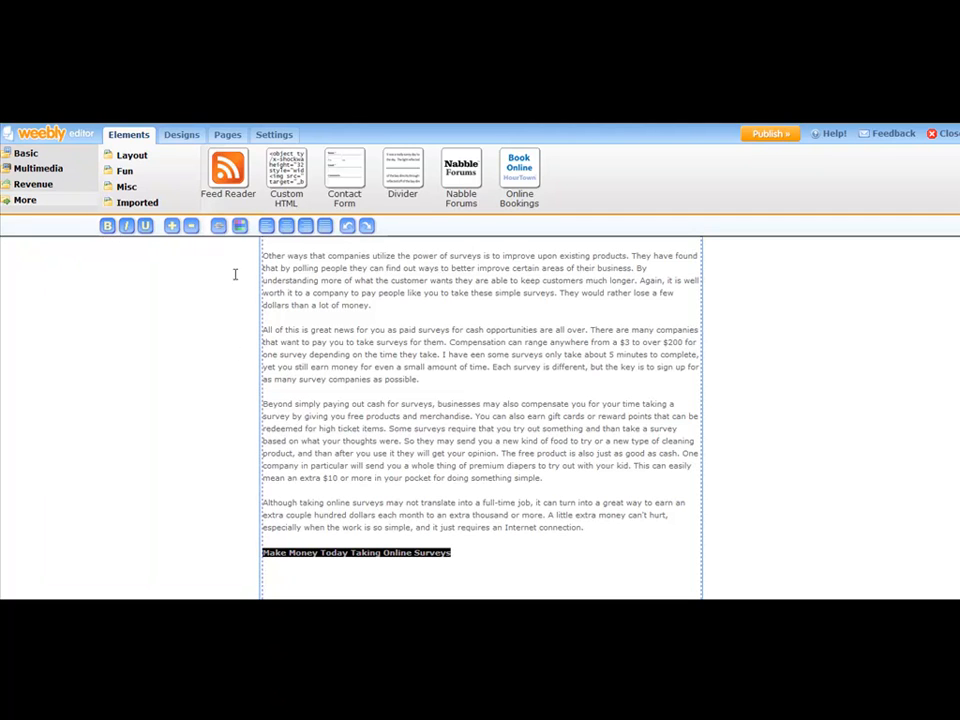
pyautogui.click(219, 228)
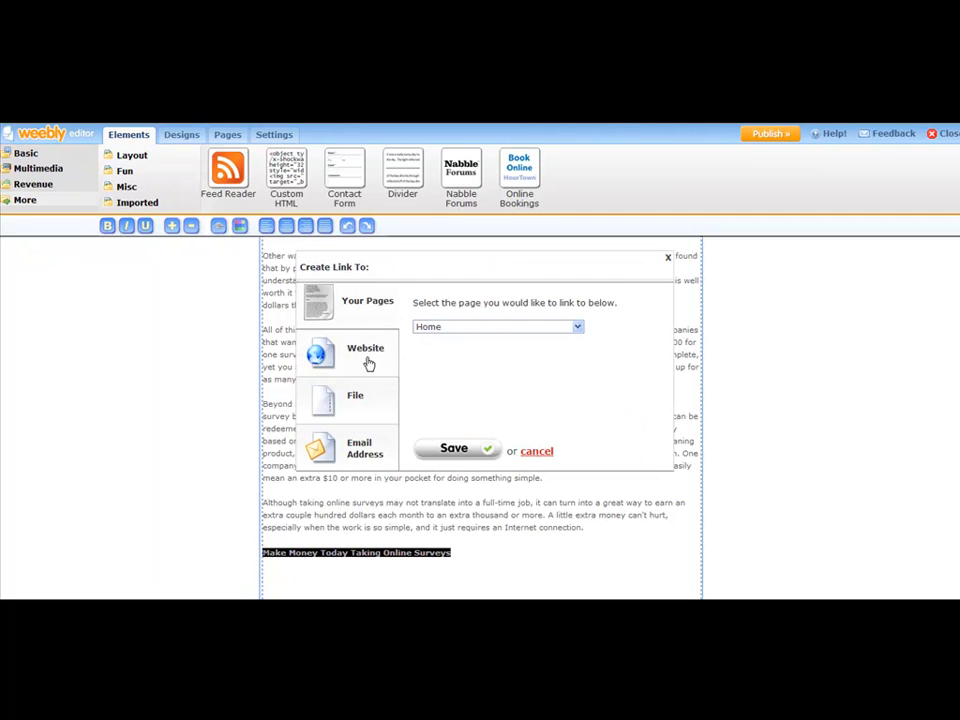
pyautogui.click(382, 357)
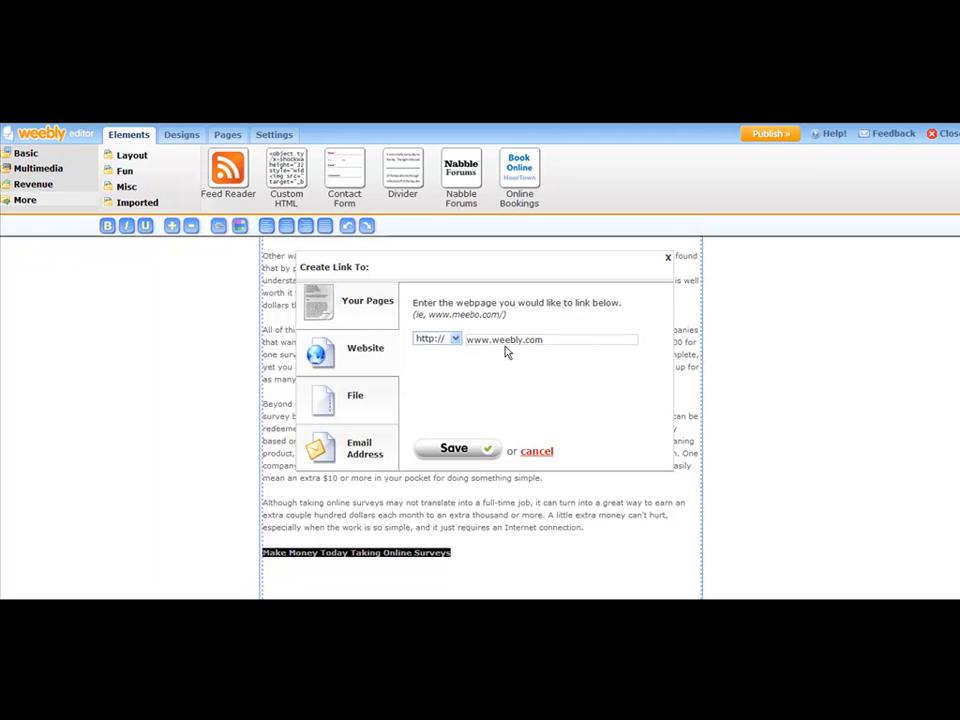
pyautogui.click(553, 339)
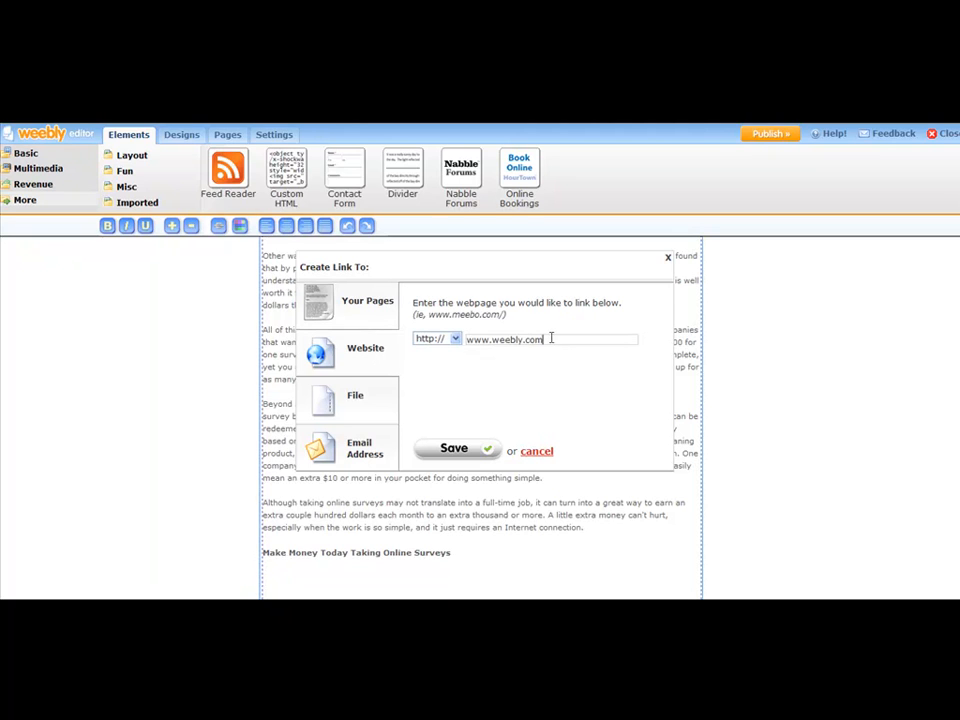
pyautogui.moveTo(549, 339); pyautogui.dragTo(467, 338)
pyautogui.write('pinned.com/surveymoney')
pyautogui.click(456, 449)
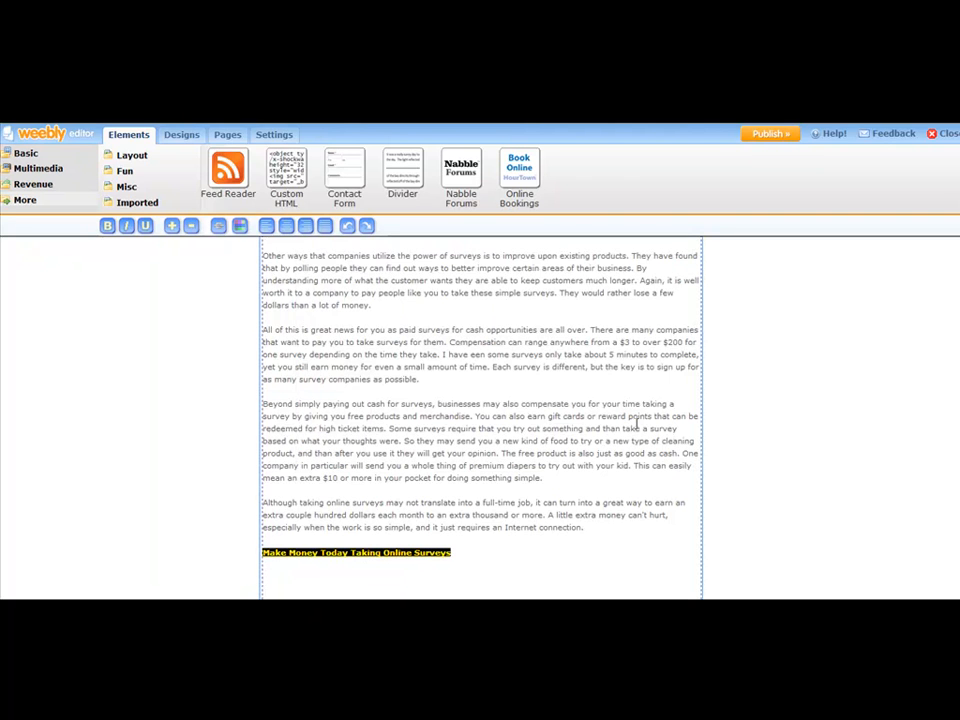
pyautogui.click(816, 437)
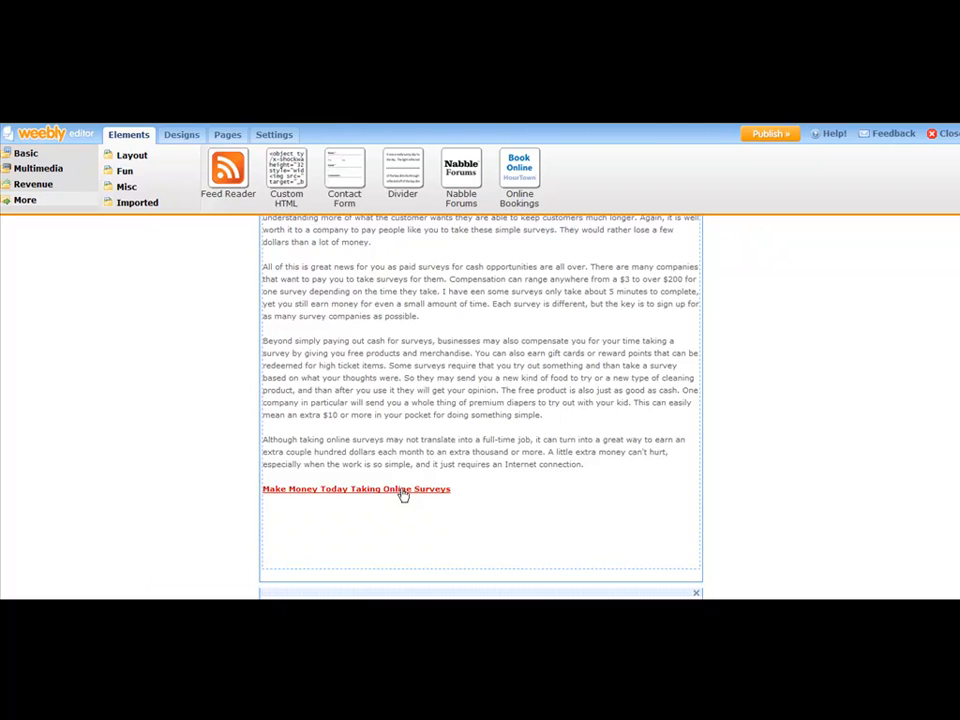
# - Delete the linked "Click Here To Discover" line after the first paragraph
pyautogui.scroll(3, 405, 437)
pyautogui.scroll(3, 500, 357)
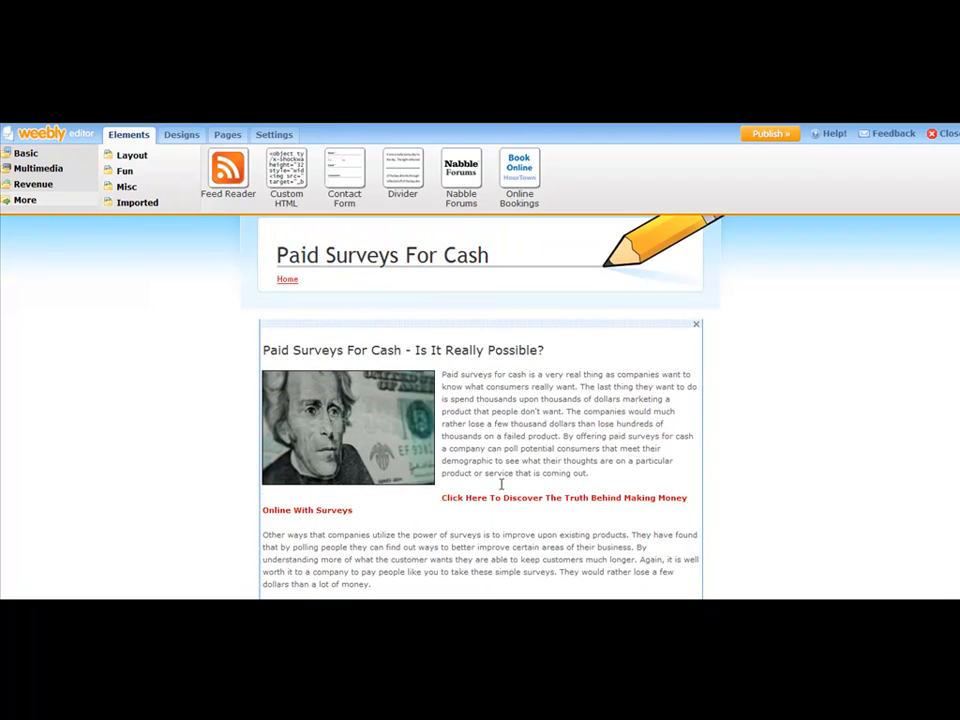
pyautogui.scroll(-2, 505, 470)
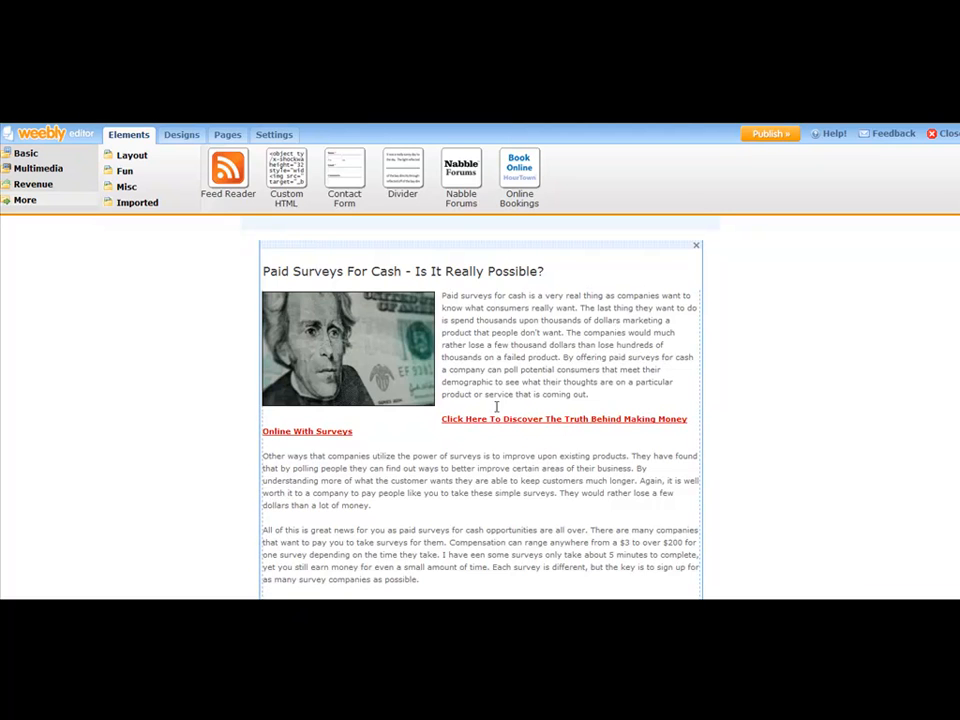
pyautogui.scroll(2, 471, 427)
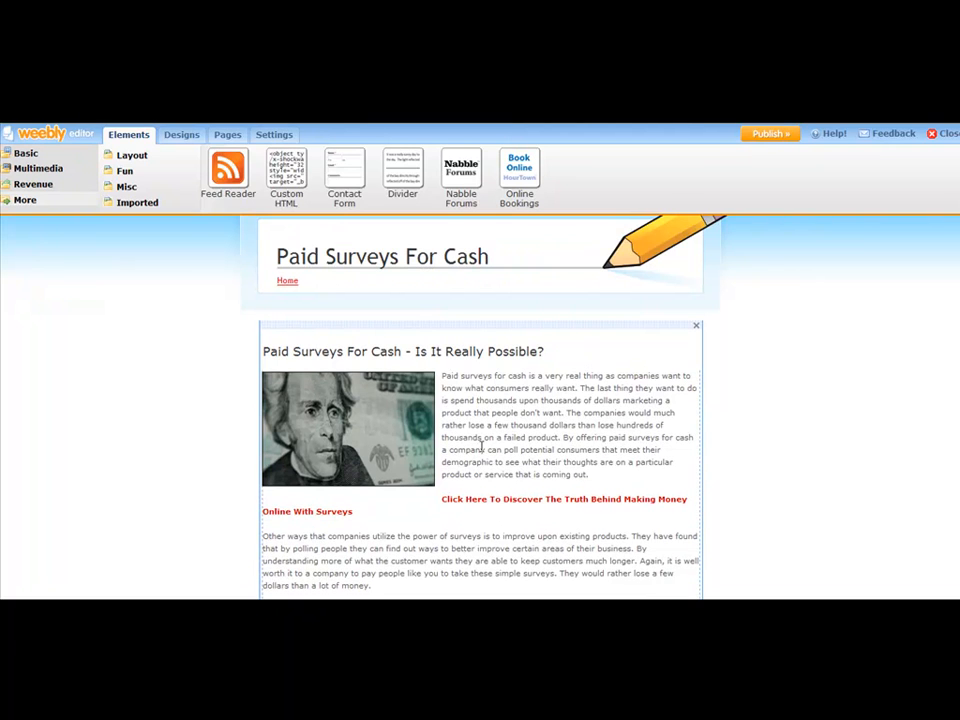
pyautogui.click(581, 426)
pyautogui.scroll(-3, 492, 441)
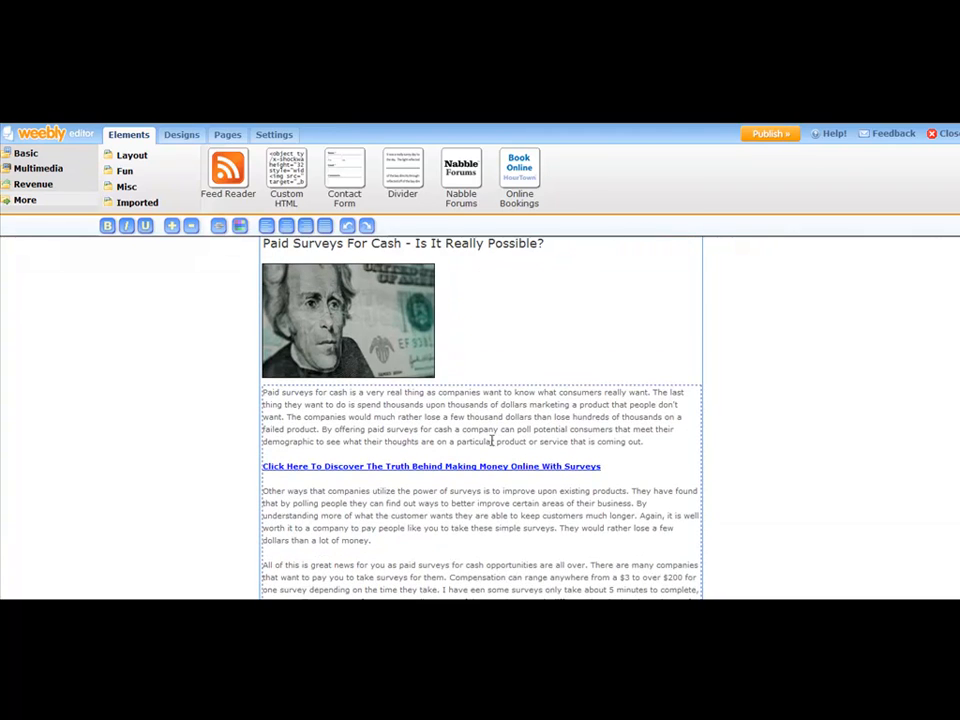
pyautogui.moveTo(602, 466); pyautogui.dragTo(264, 468)
pyautogui.hotkey('ctrl', 'c')
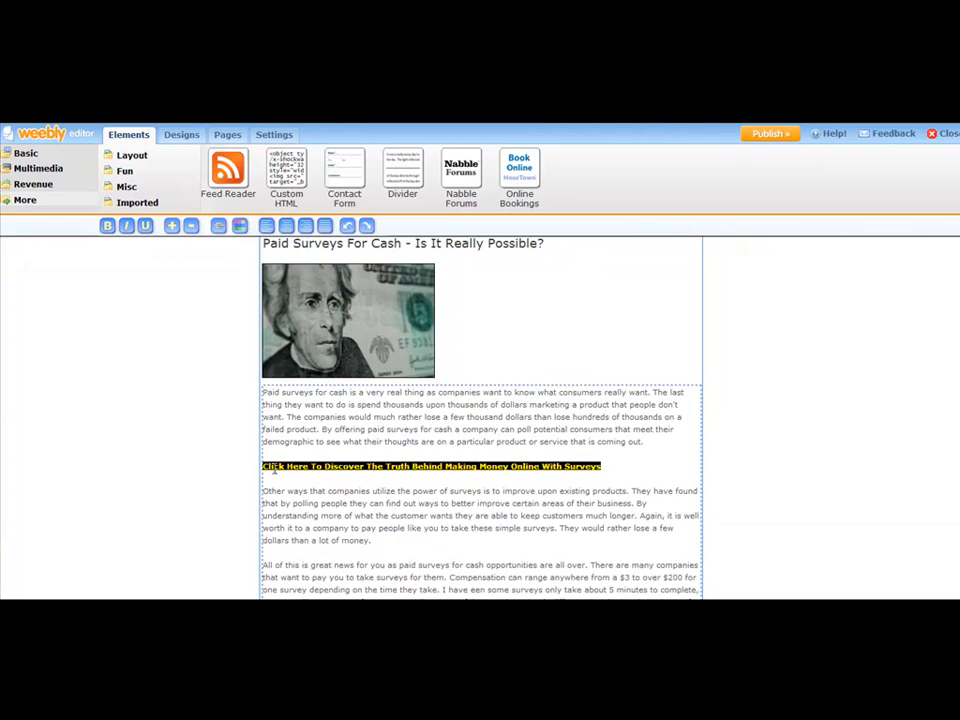
pyautogui.press('BackSpace')
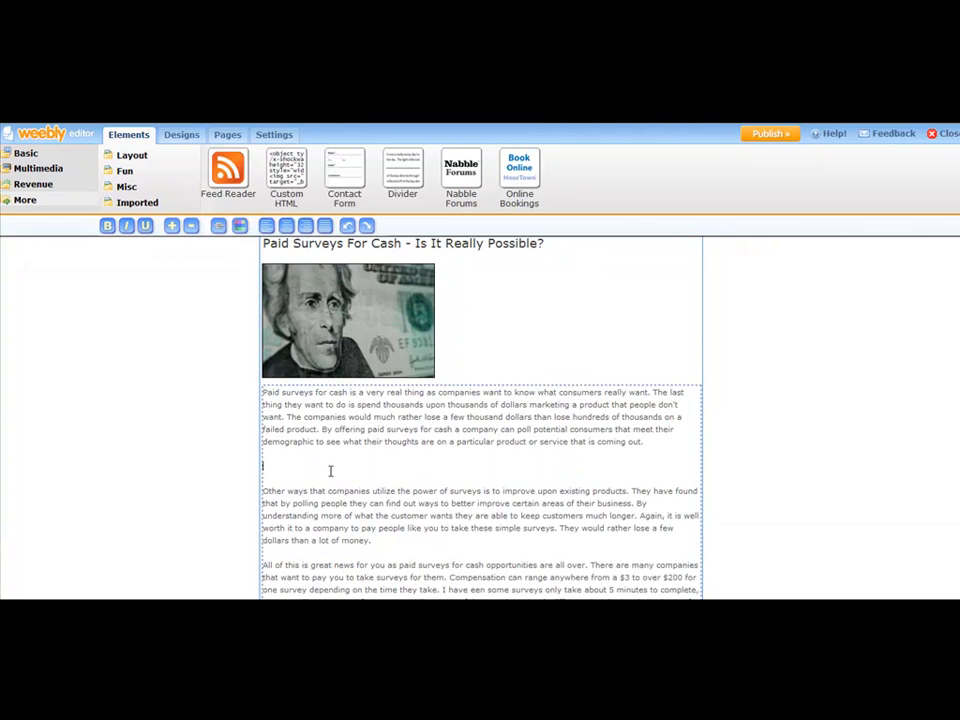
pyautogui.press('BackSpace')
pyautogui.press('BackSpace')
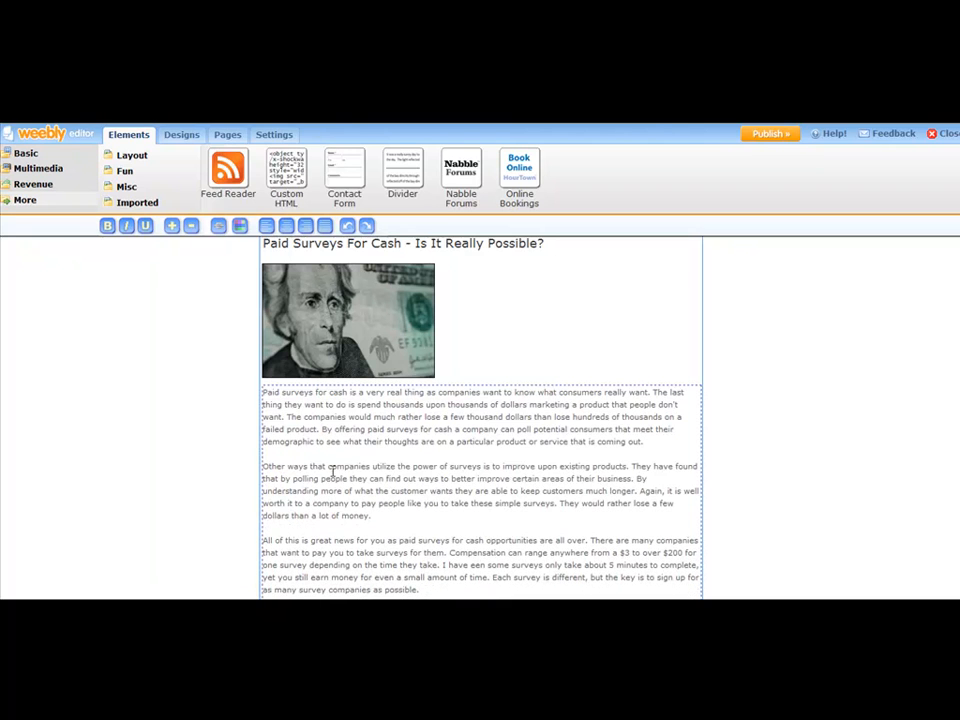
# - Paste the "Click Here To Discover The Truth Behind Making Money Online With Surveys" link line as a new line after the second paragraph
pyautogui.click(375, 514)
pyautogui.press('Return')
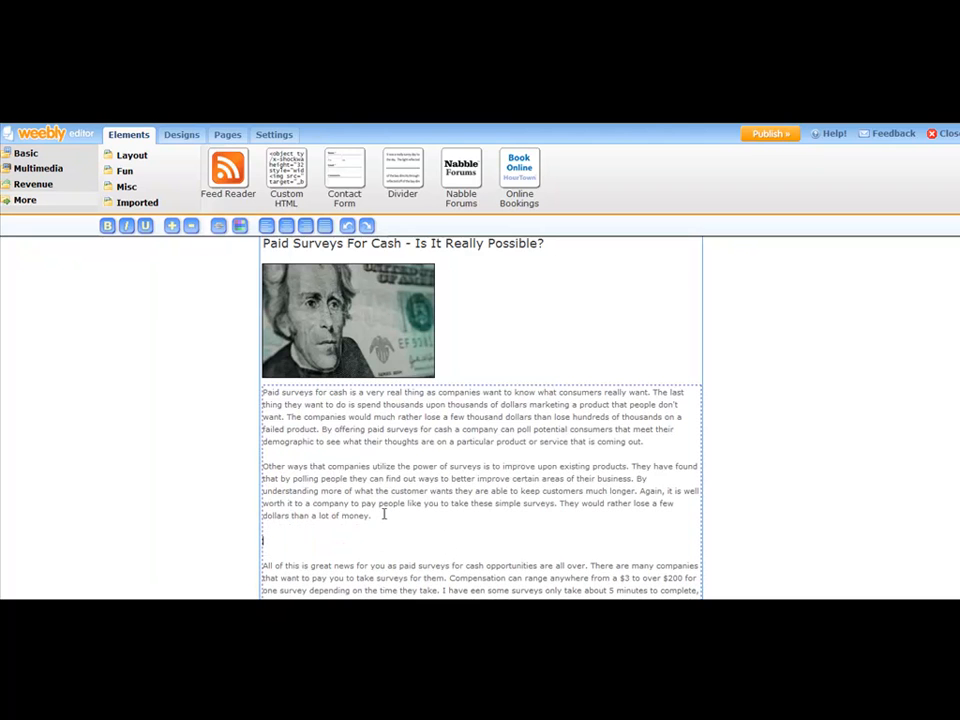
pyautogui.hotkey('ctrl', 'v')
pyautogui.scroll(-5, 443, 439)
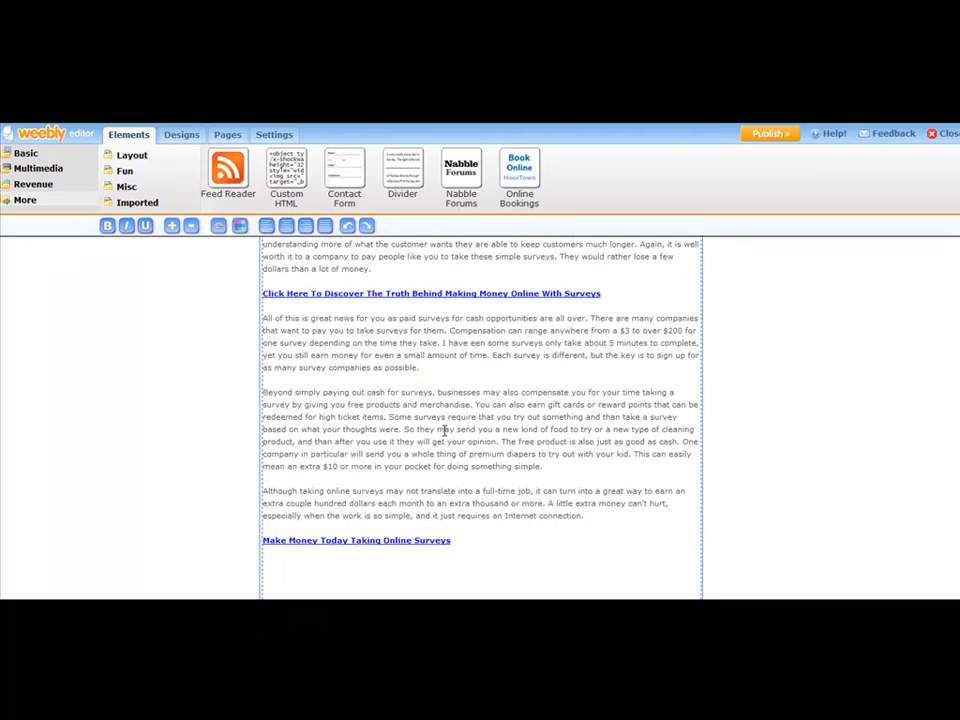
pyautogui.scroll(-1, 450, 418)
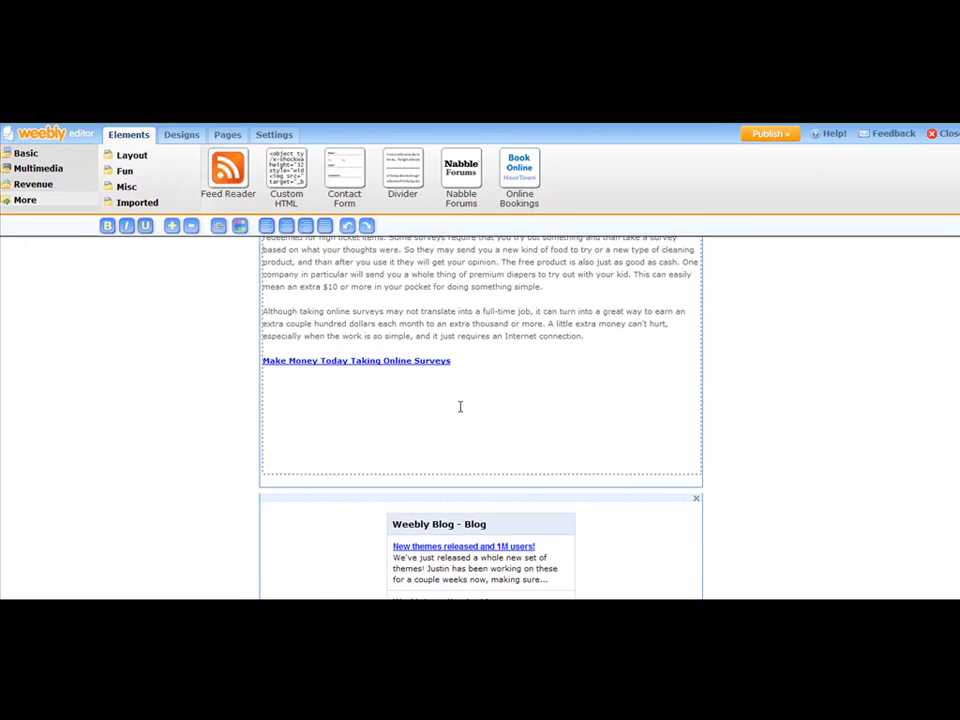
pyautogui.click(762, 396)
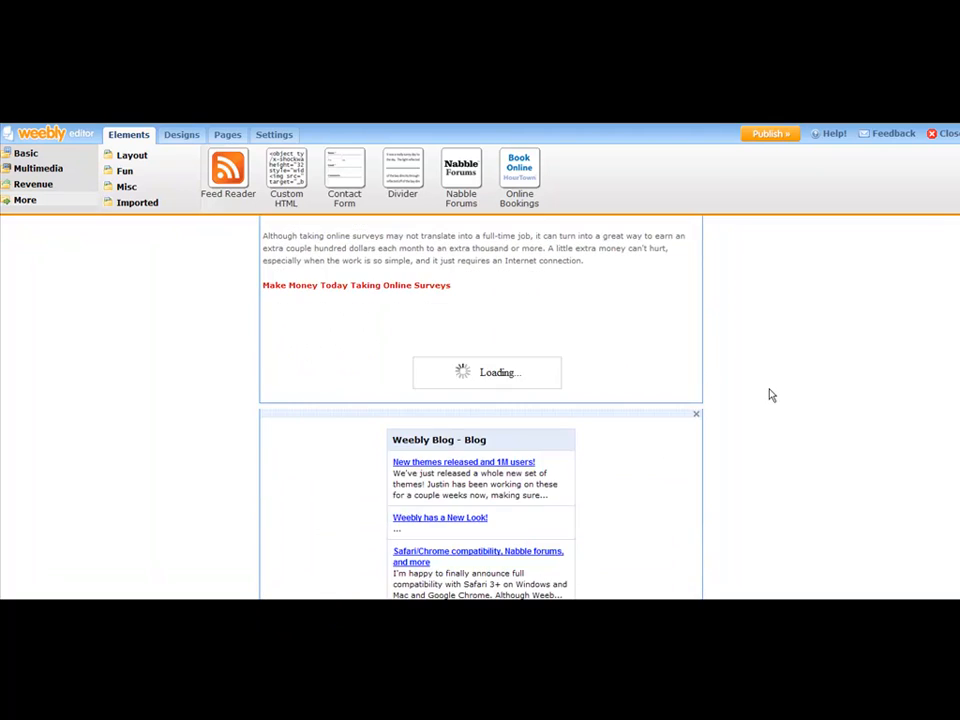
# - Delete the empty lines below the closing "Make Money Today Taking Online Surveys" line in the text block
pyautogui.scroll(5, 785, 380)
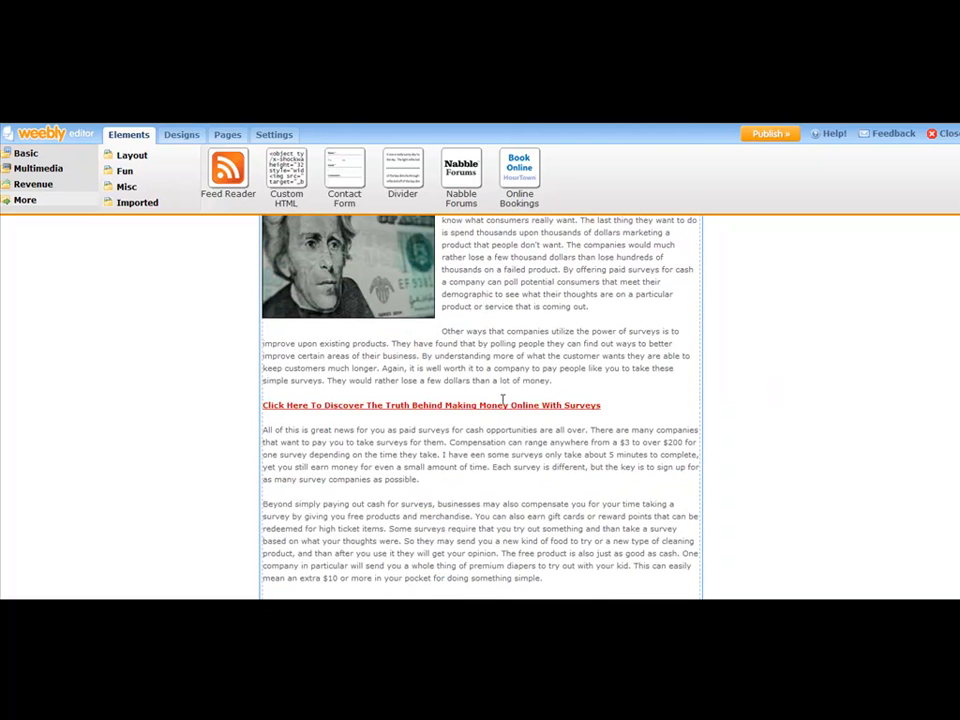
pyautogui.scroll(3, 574, 368)
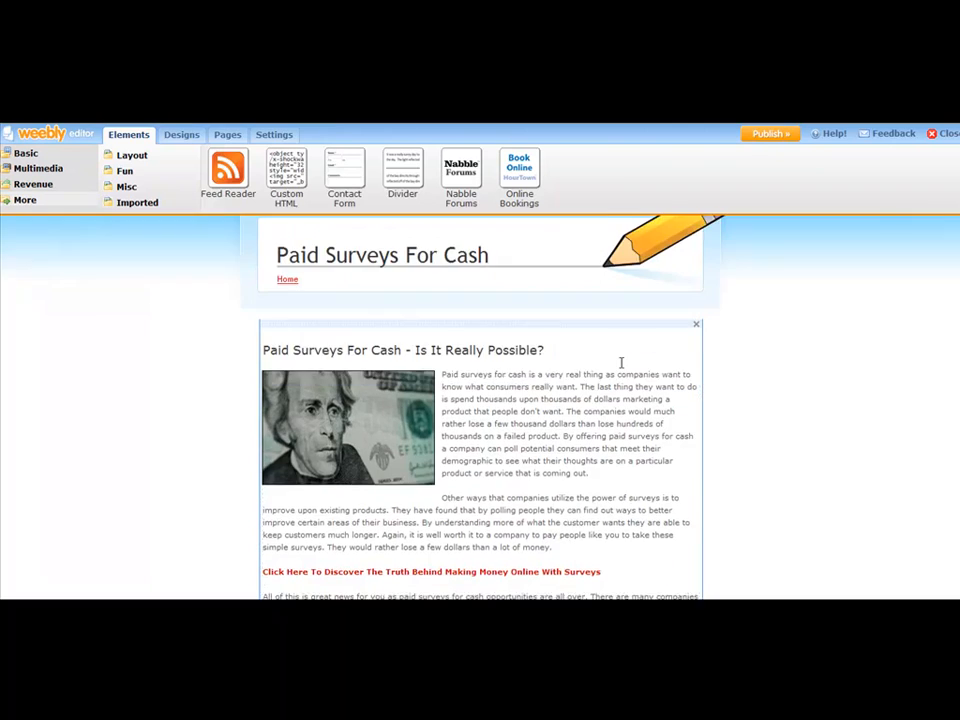
pyautogui.scroll(-6, 606, 392)
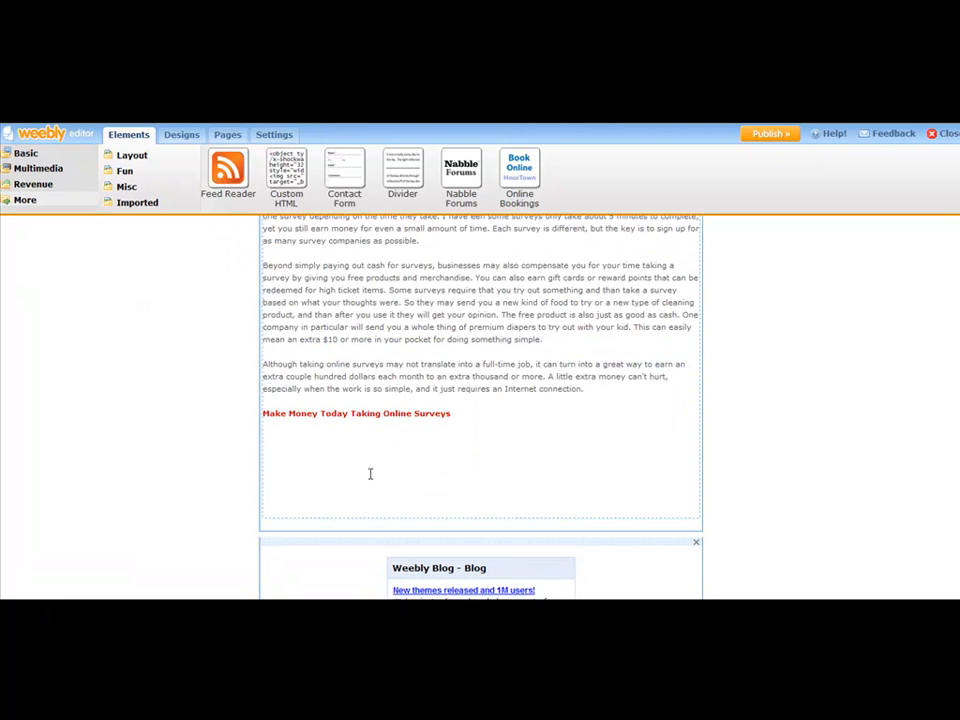
pyautogui.scroll(-2, 521, 450)
pyautogui.scroll(1, 656, 388)
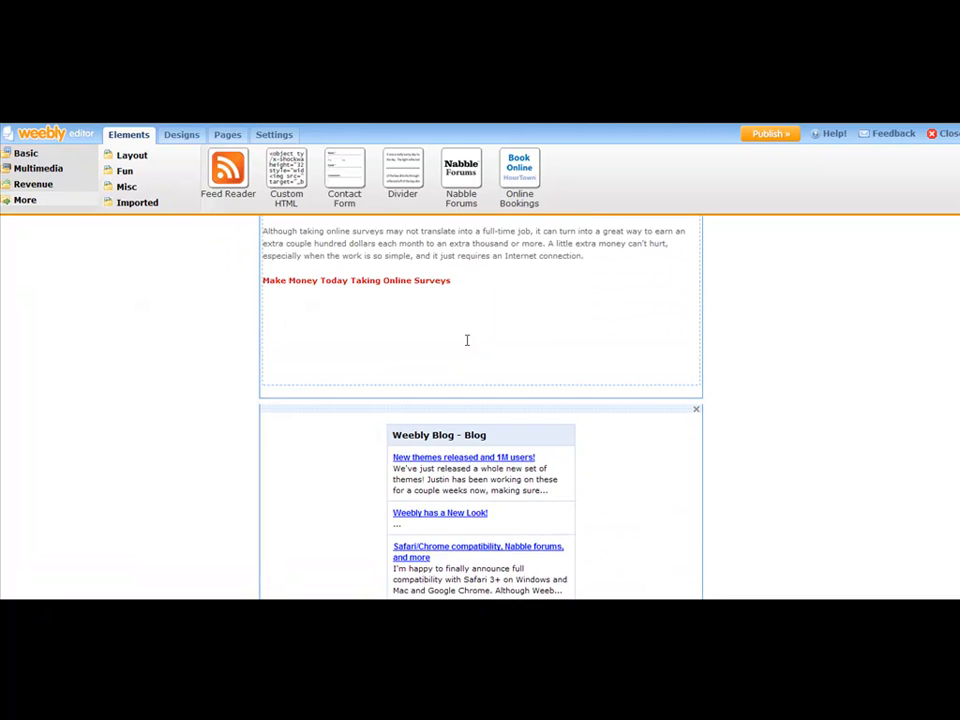
pyautogui.click(466, 339)
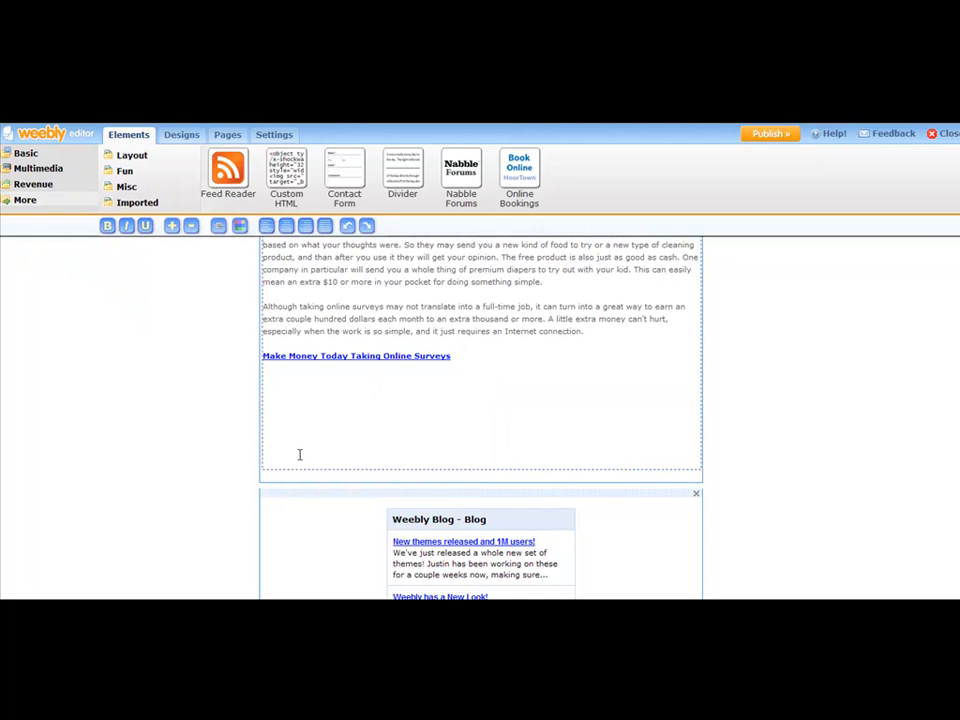
pyautogui.press('BackSpace')
pyautogui.press('BackSpace')
pyautogui.press('BackSpace')
pyautogui.press('BackSpace')
pyautogui.press('BackSpace')
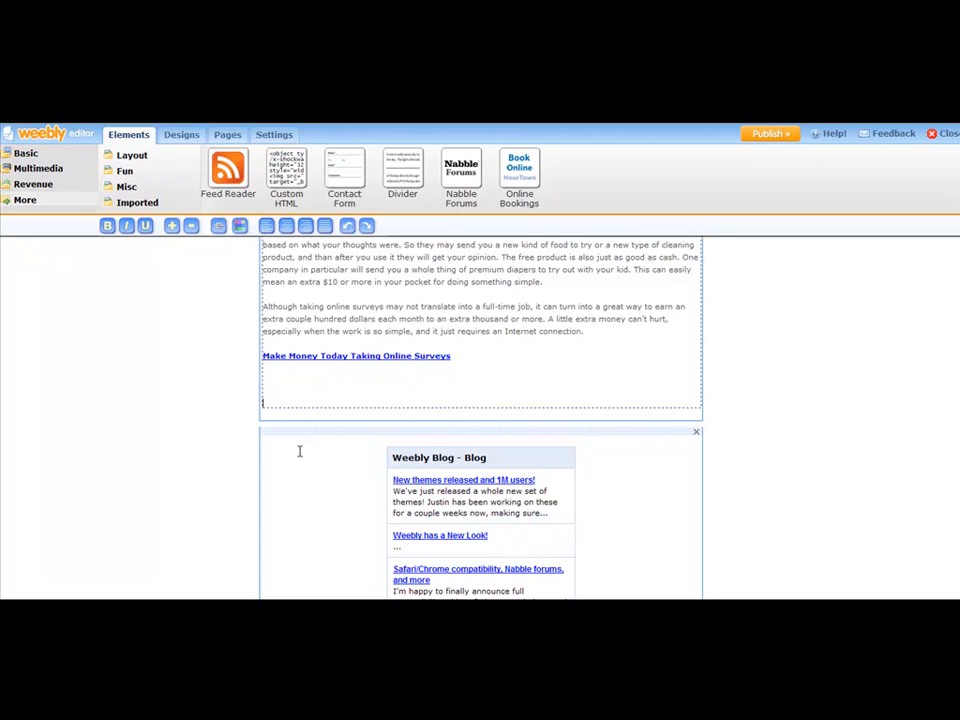
pyautogui.press('BackSpace')
pyautogui.press('BackSpace')
pyautogui.press('BackSpace')
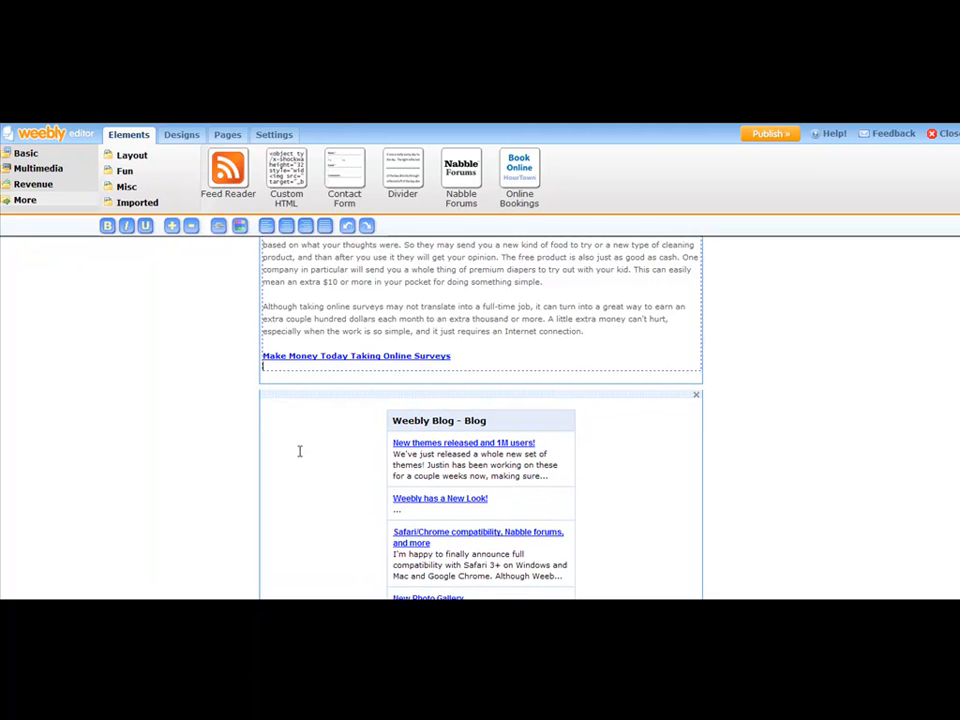
pyautogui.press('BackSpace')
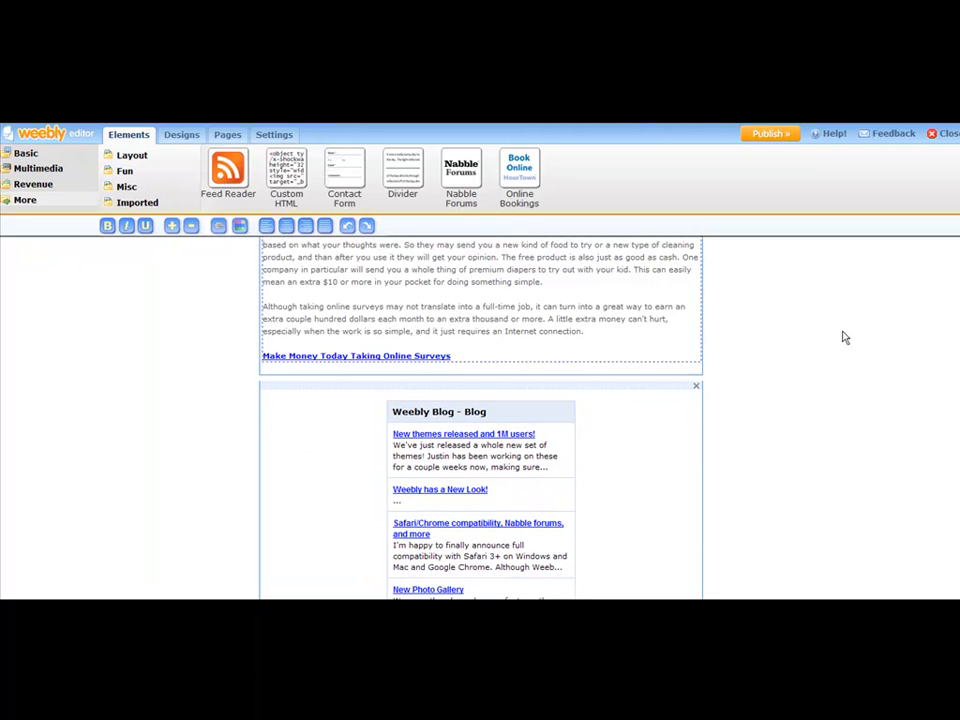
pyautogui.click(894, 354)
# - Open Google and search for "google blog search" to reach Google Blog Search
pyautogui.scroll(3, 897, 364)
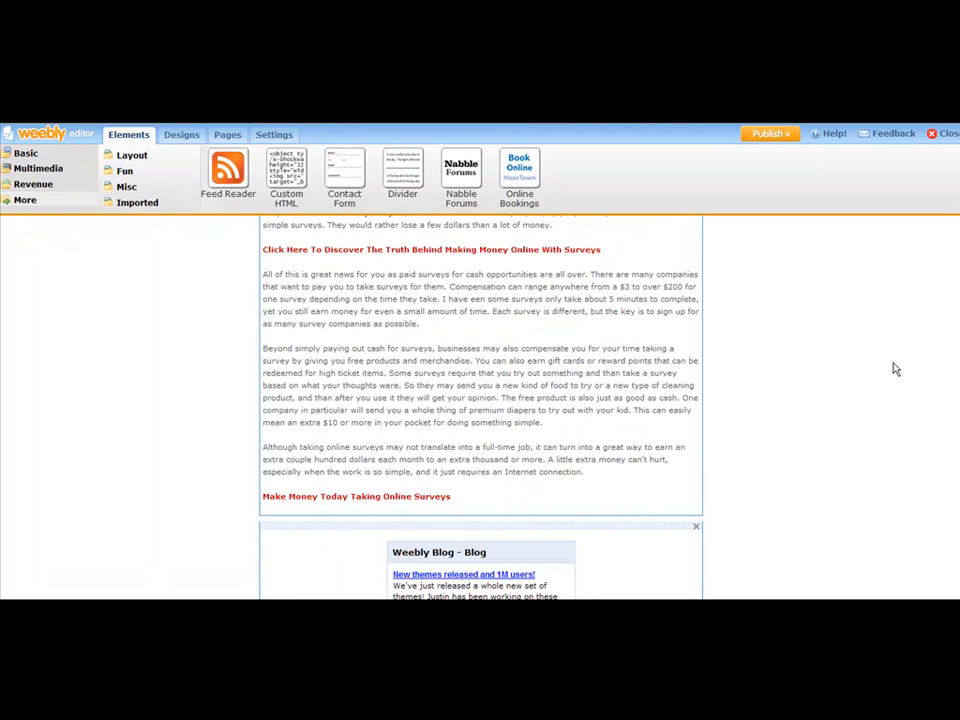
pyautogui.scroll(5, 895, 370)
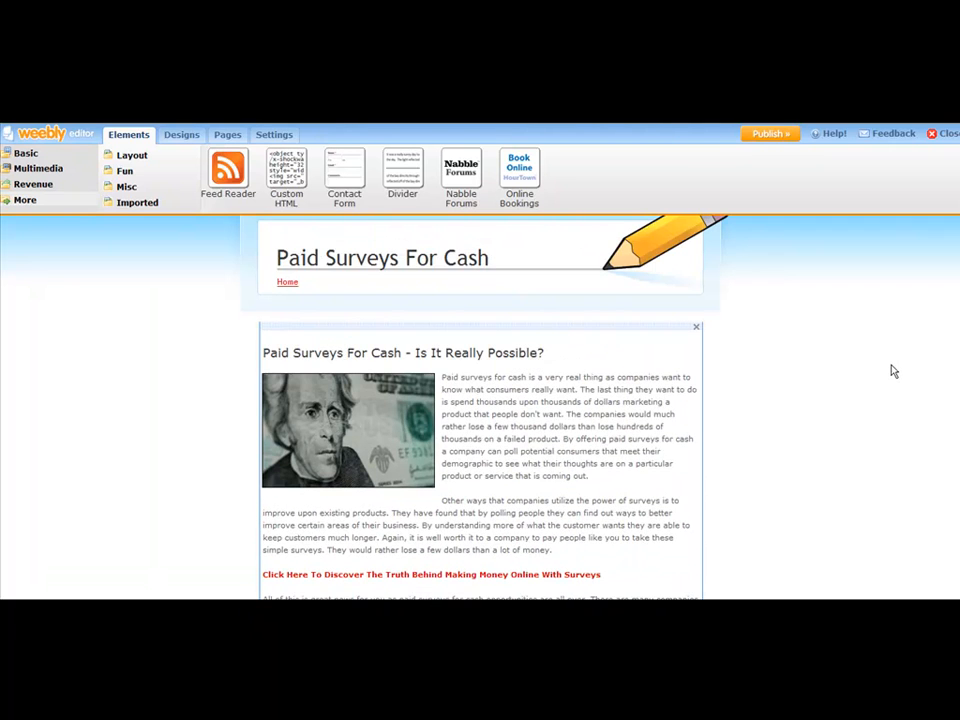
pyautogui.scroll(-5, 522, 352)
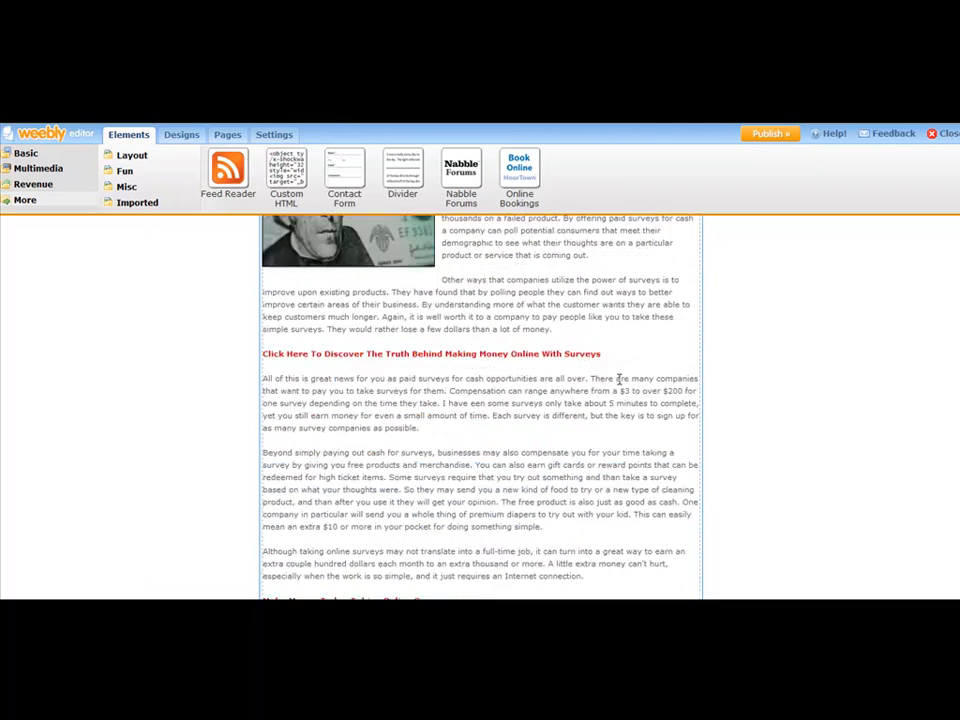
pyautogui.scroll(-3, 601, 382)
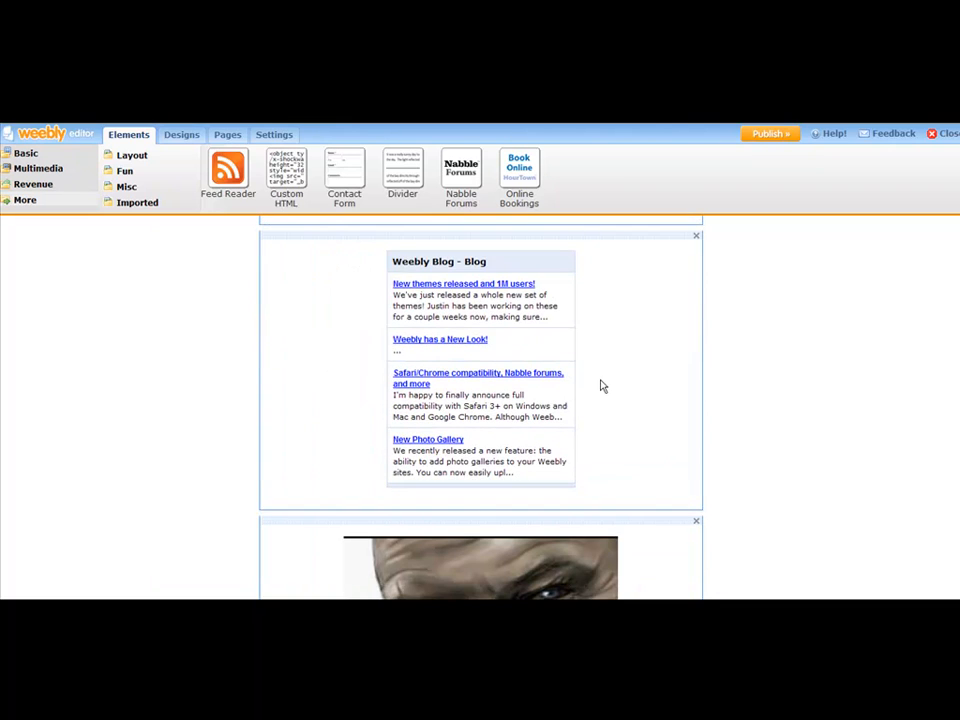
pyautogui.click(334, 261)
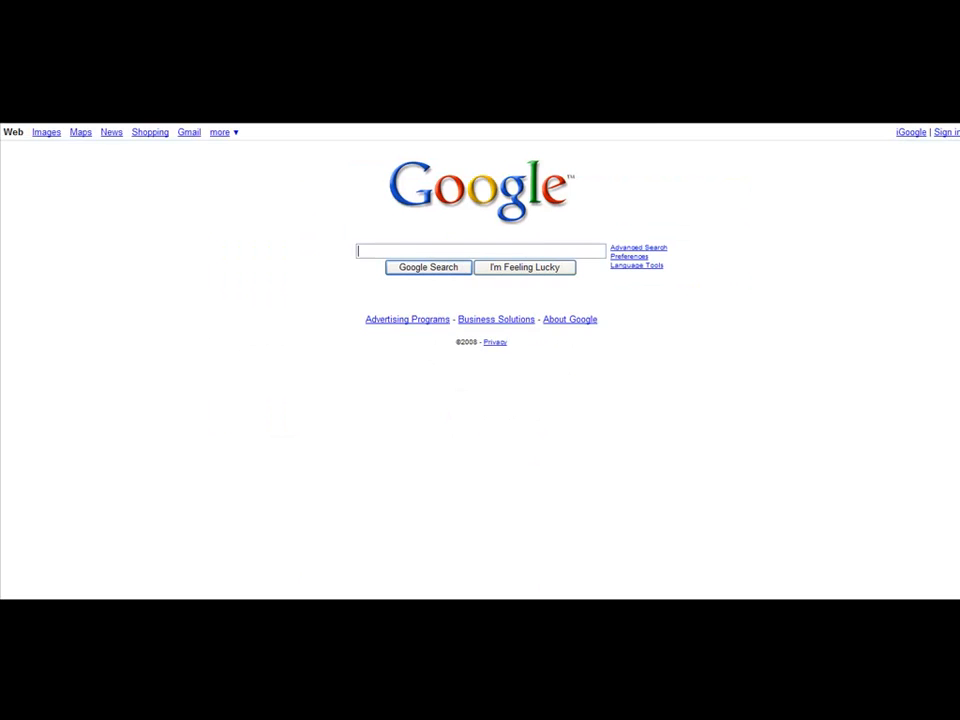
pyautogui.write('ogle ')
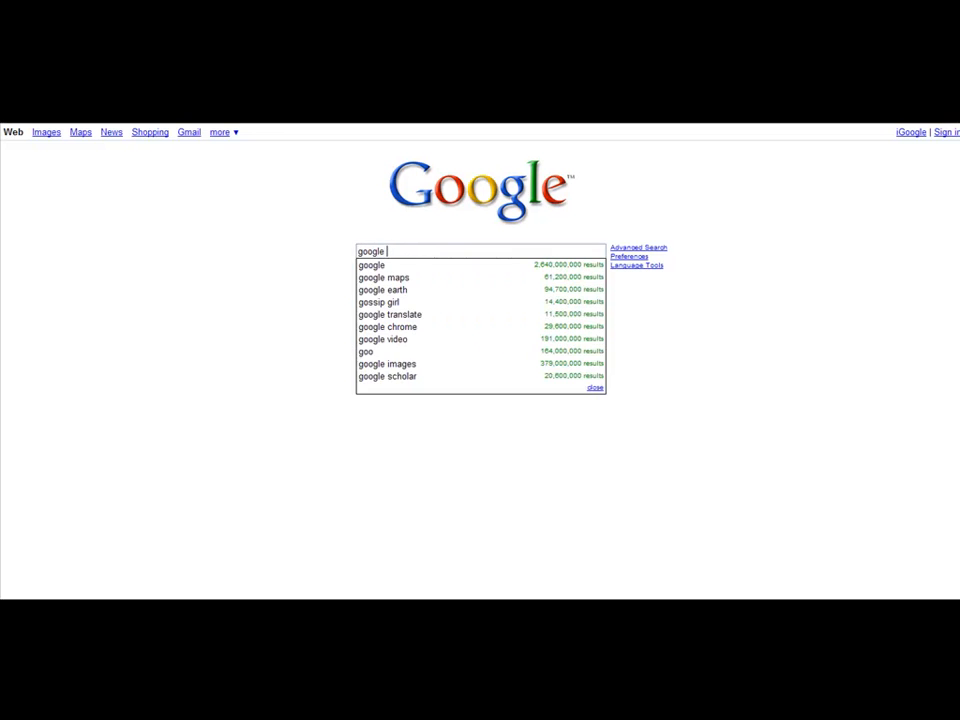
pyautogui.write('blog search')
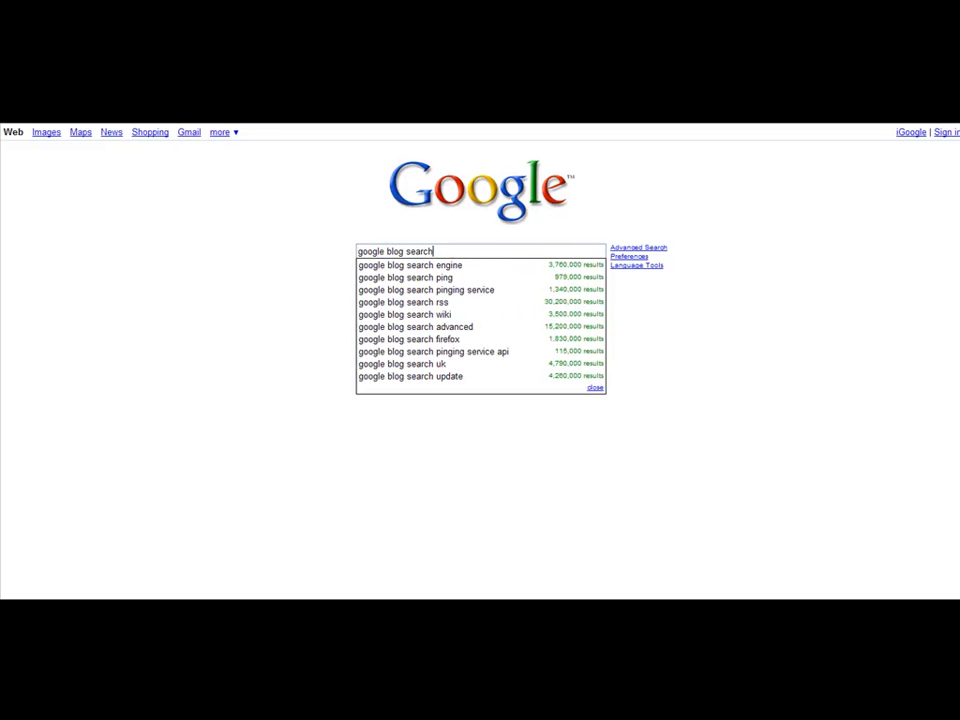
pyautogui.press('Return')
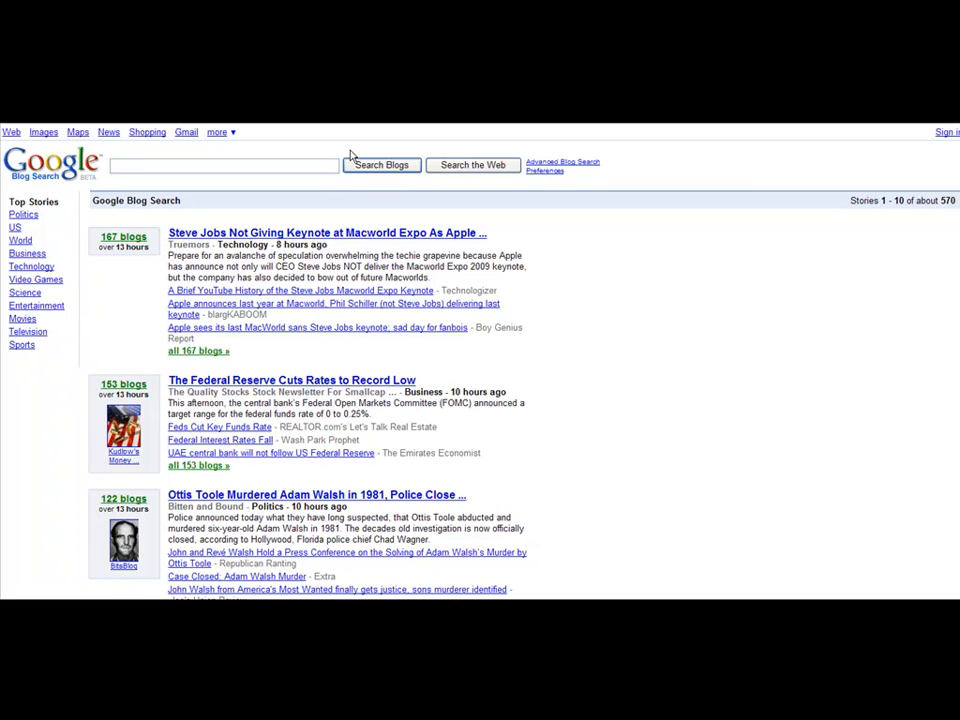
# - Search the blogs for "online surveys"
pyautogui.write('make money')
pyautogui.press('BackSpace')
pyautogui.press('BackSpace')
pyautogui.press('BackSpace')
pyautogui.press('BackSpace')
pyautogui.press('BackSpace')
pyautogui.press('BackSpace')
pyautogui.press('BackSpace')
pyautogui.press('BackSpace')
pyautogui.press('BackSpace')
pyautogui.write('online surveys')
pyautogui.press('Return')
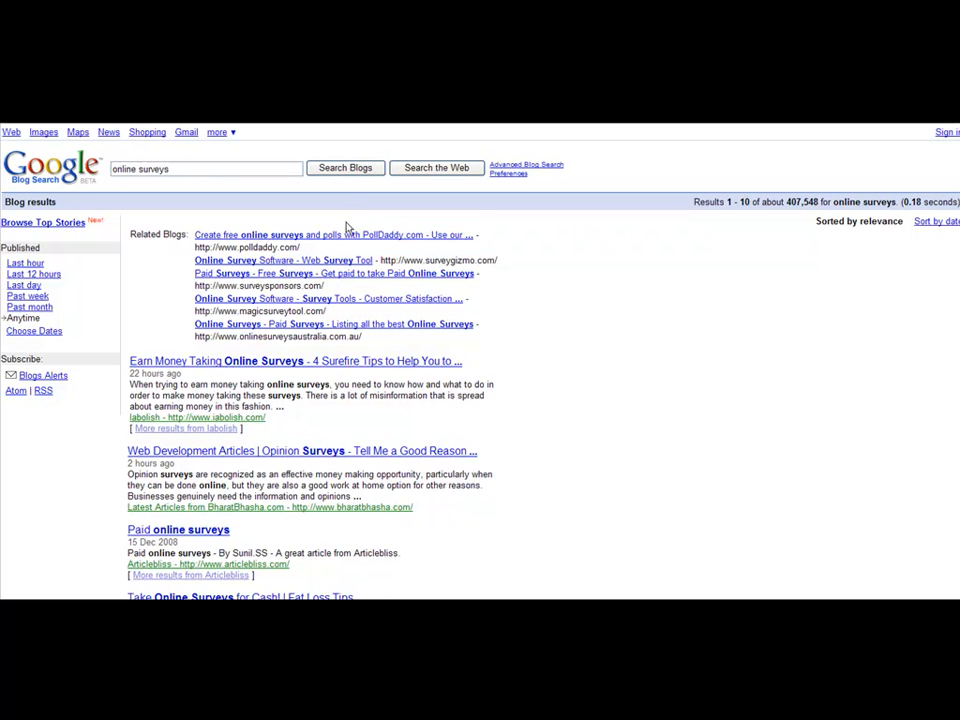
# - Replace the blog search with "make money online" and run it
pyautogui.scroll(-3, 290, 316)
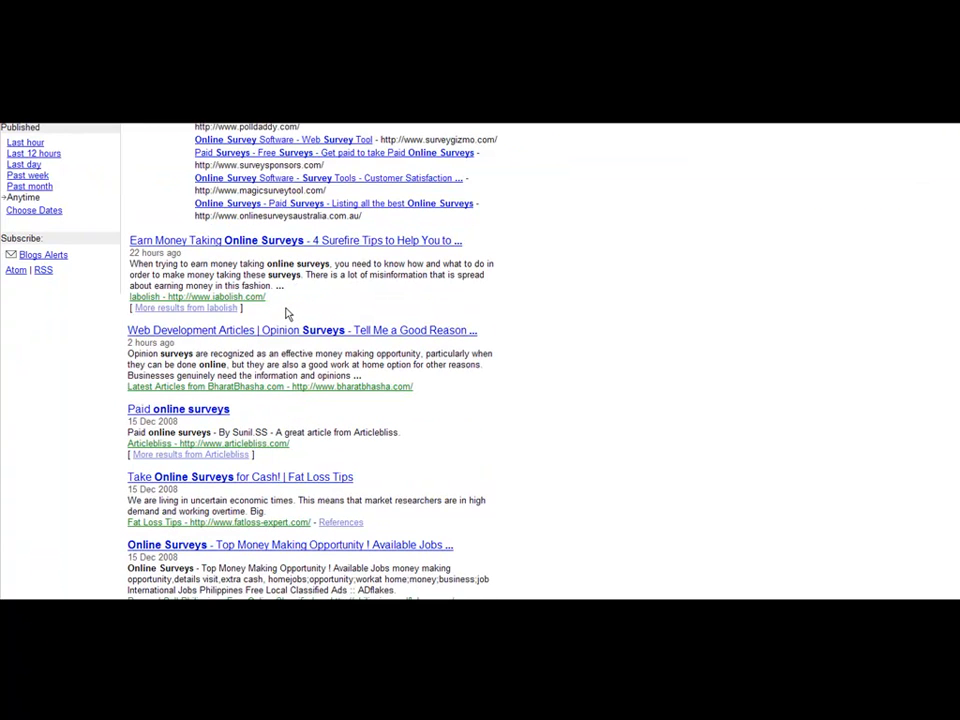
pyautogui.scroll(-3, 287, 313)
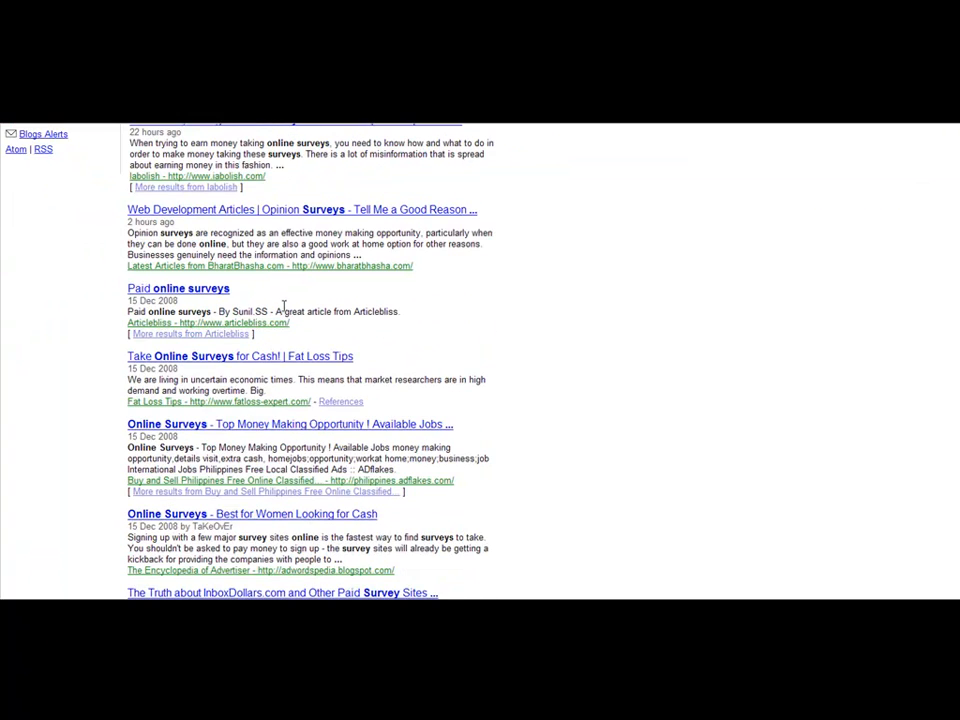
pyautogui.scroll(6, 284, 306)
pyautogui.moveTo(182, 168); pyautogui.dragTo(10, 190)
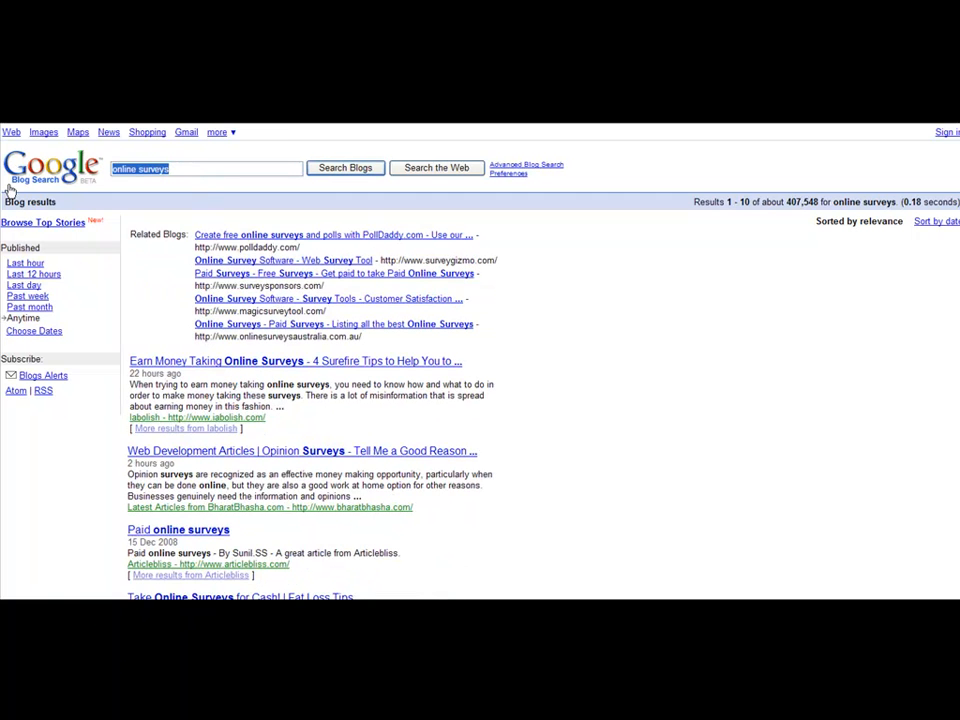
pyautogui.write('make money online')
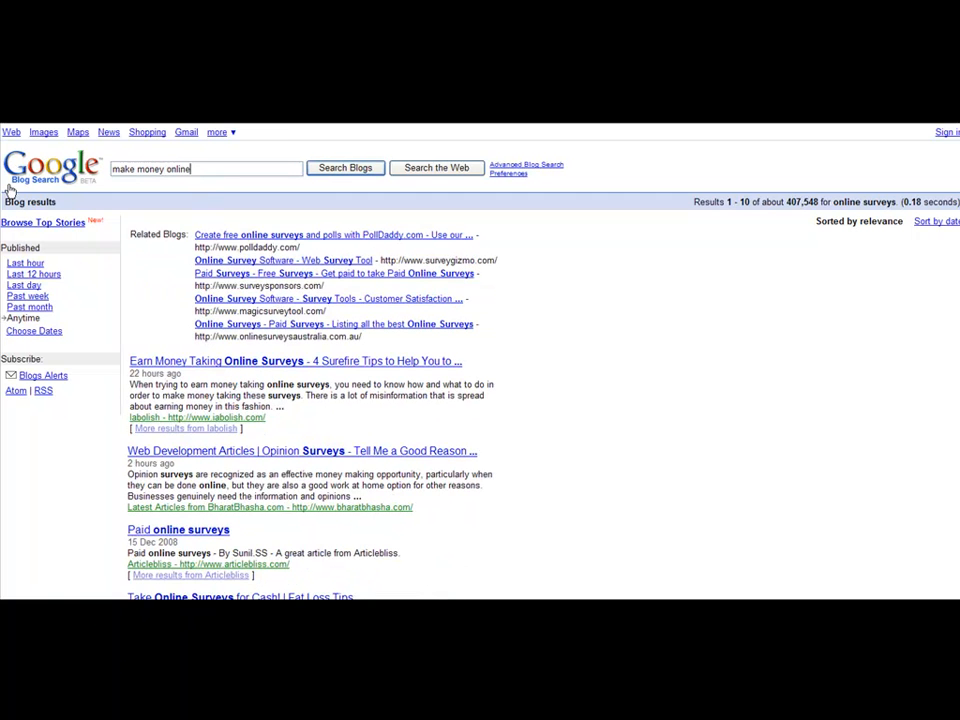
pyautogui.click(345, 168)
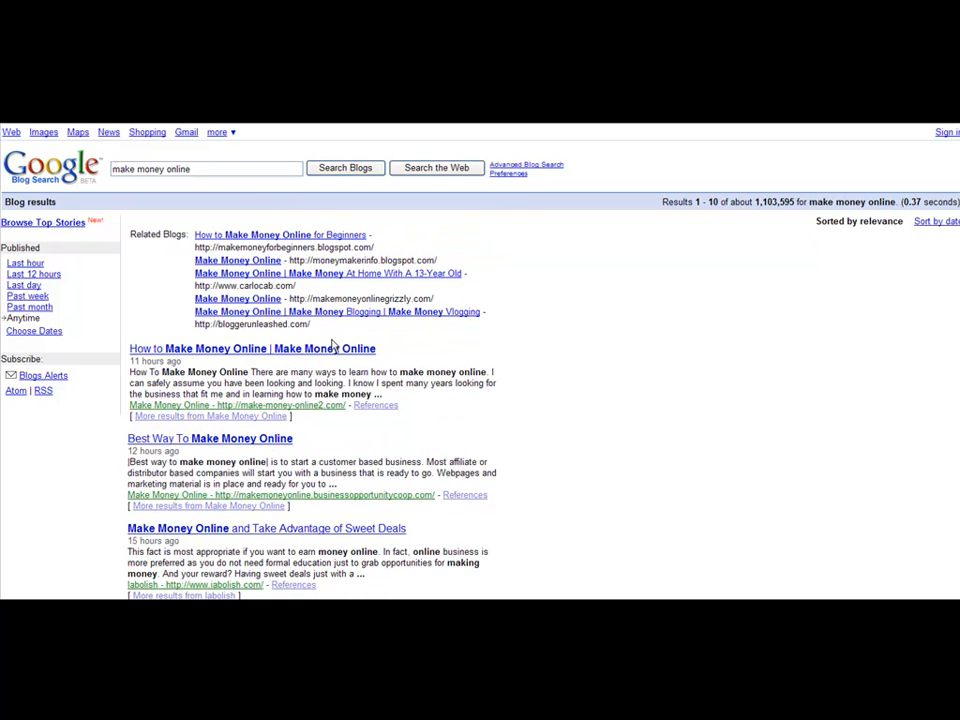
# - Open the "How to Make Money Online | Make Money Online" blog post and browse down the page
pyautogui.click(300, 349)
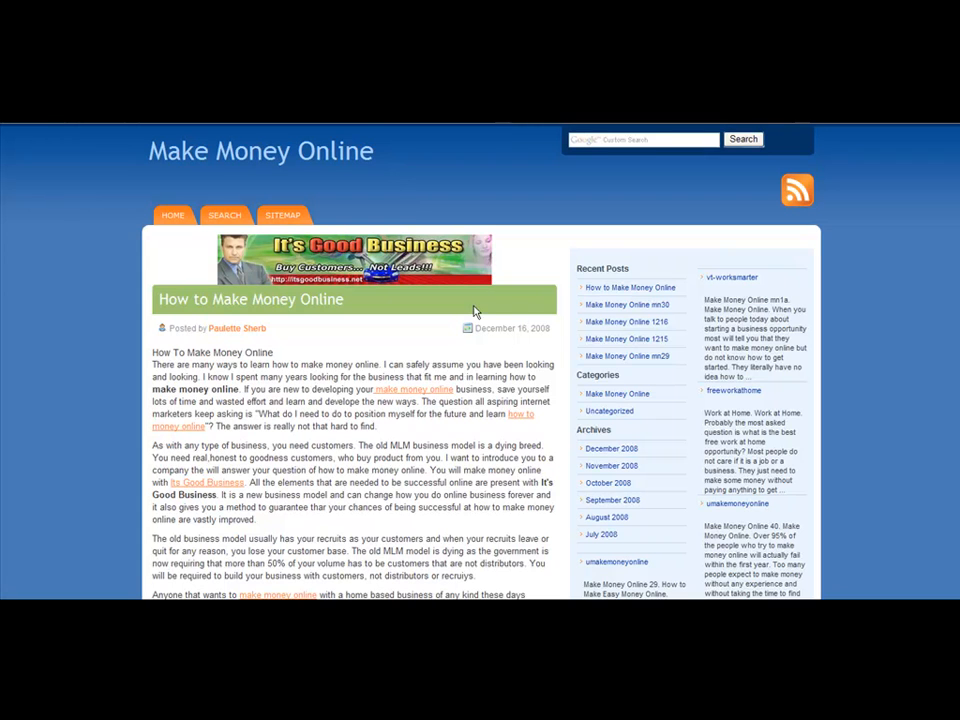
pyautogui.scroll(-4, 476, 305)
pyautogui.scroll(4, 476, 300)
pyautogui.moveTo(957, 185); pyautogui.dragTo(949, 553)
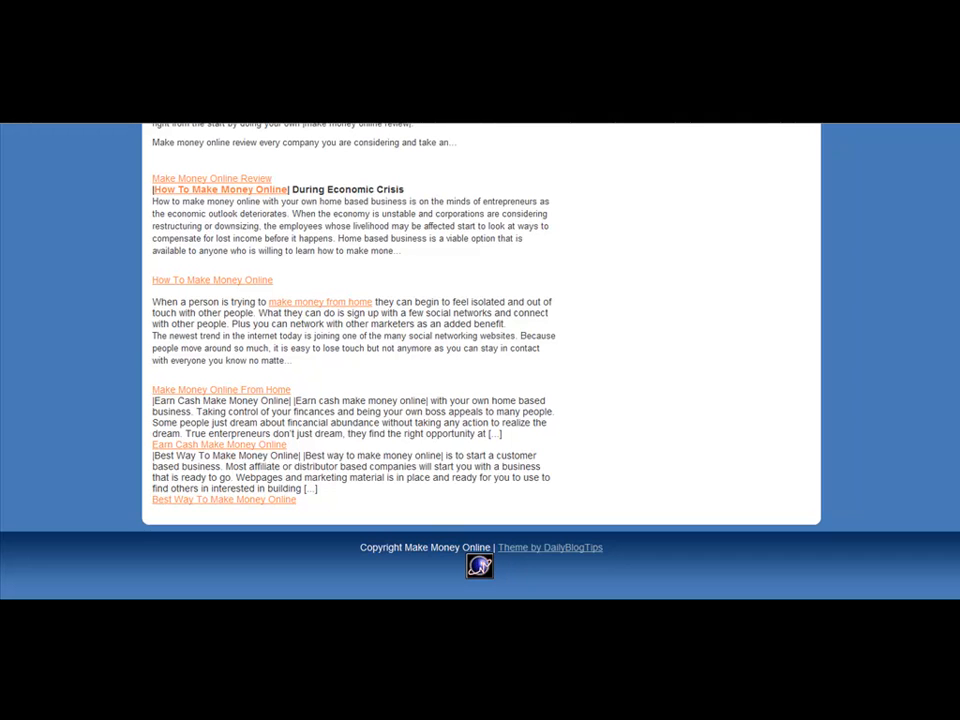
pyautogui.moveTo(957, 530); pyautogui.dragTo(957, 170)
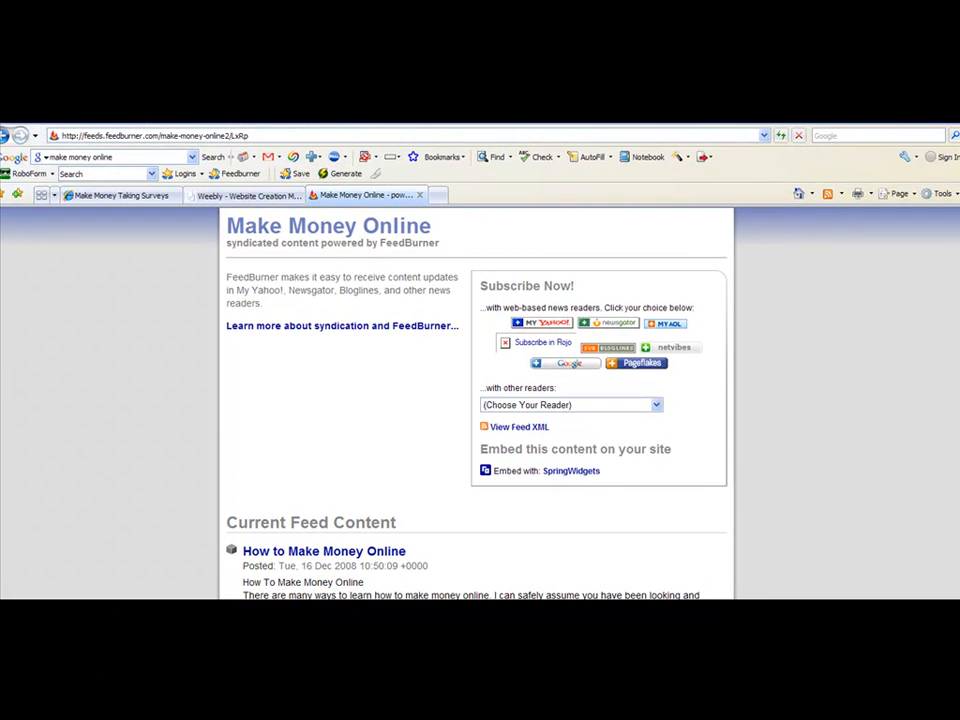
pyautogui.click(116, 140)
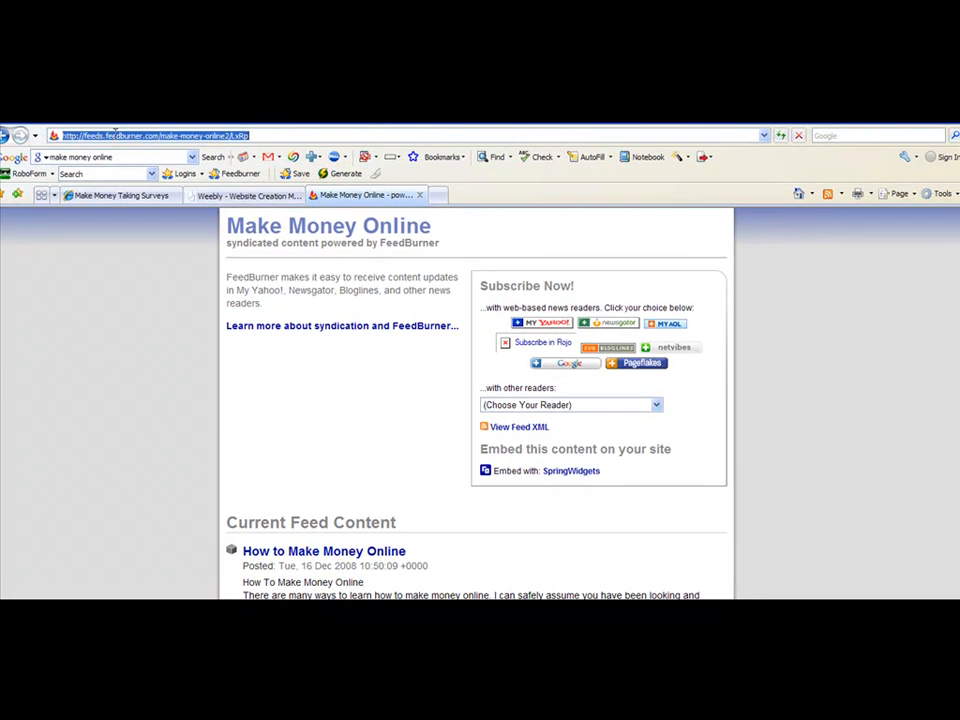
pyautogui.rightClick(117, 137)
pyautogui.click(136, 173)
pyautogui.rightClick(150, 139)
pyautogui.click(170, 177)
pyautogui.press('F11')
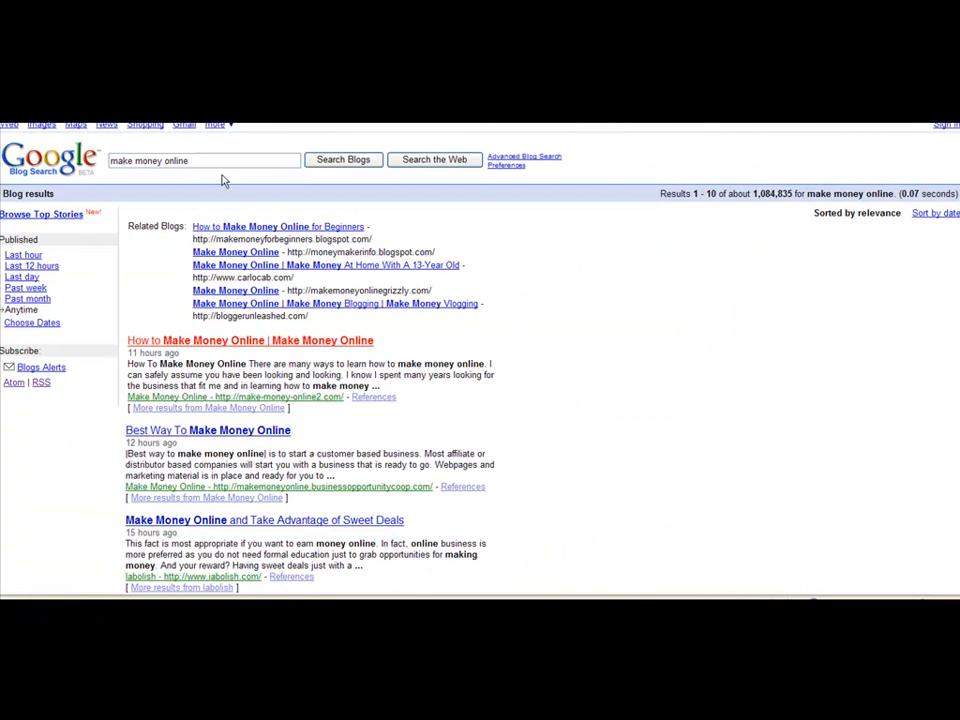
# - Search the blogs for "weight loss" and open the "Successful Weight Loss After Pregnancy" post
pyautogui.moveTo(196, 160); pyautogui.dragTo(89, 158)
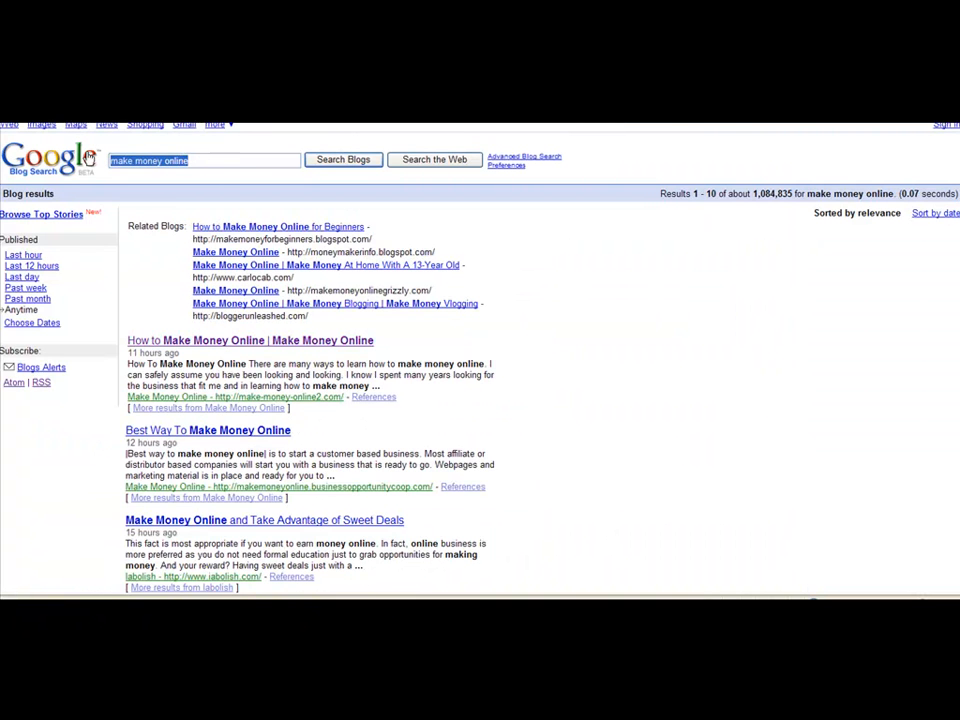
pyautogui.write('weight loss')
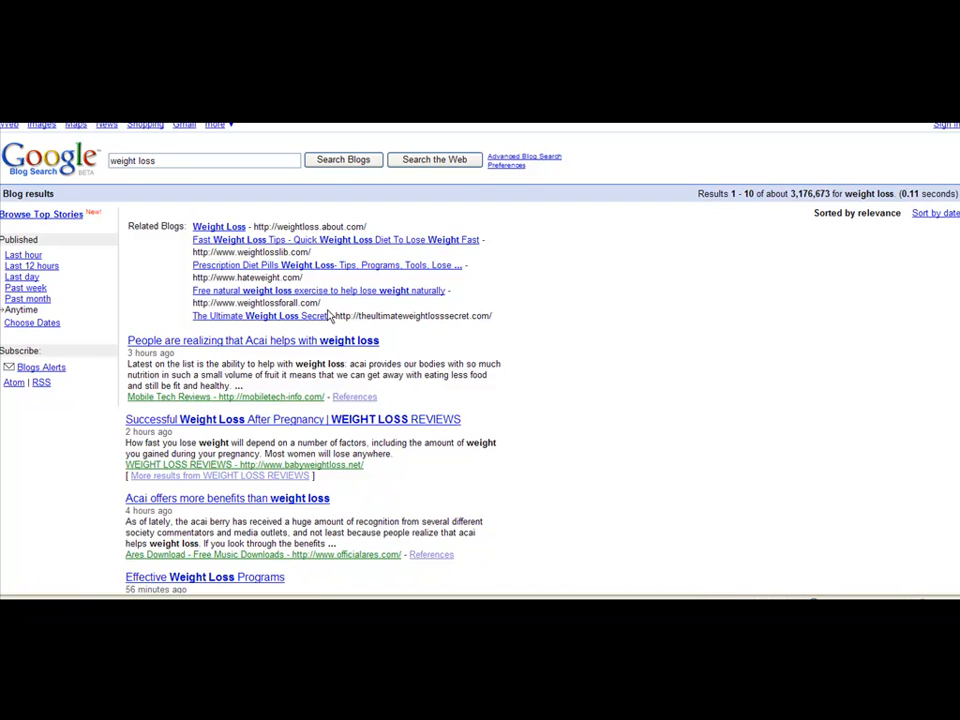
pyautogui.scroll(-2, 333, 314)
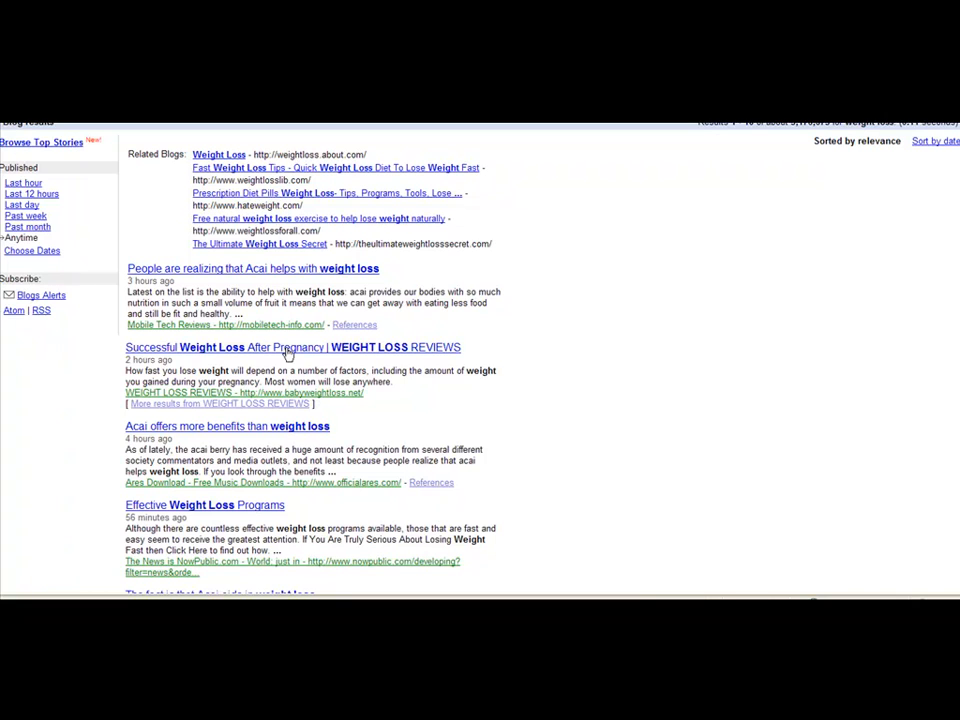
pyautogui.click(332, 347)
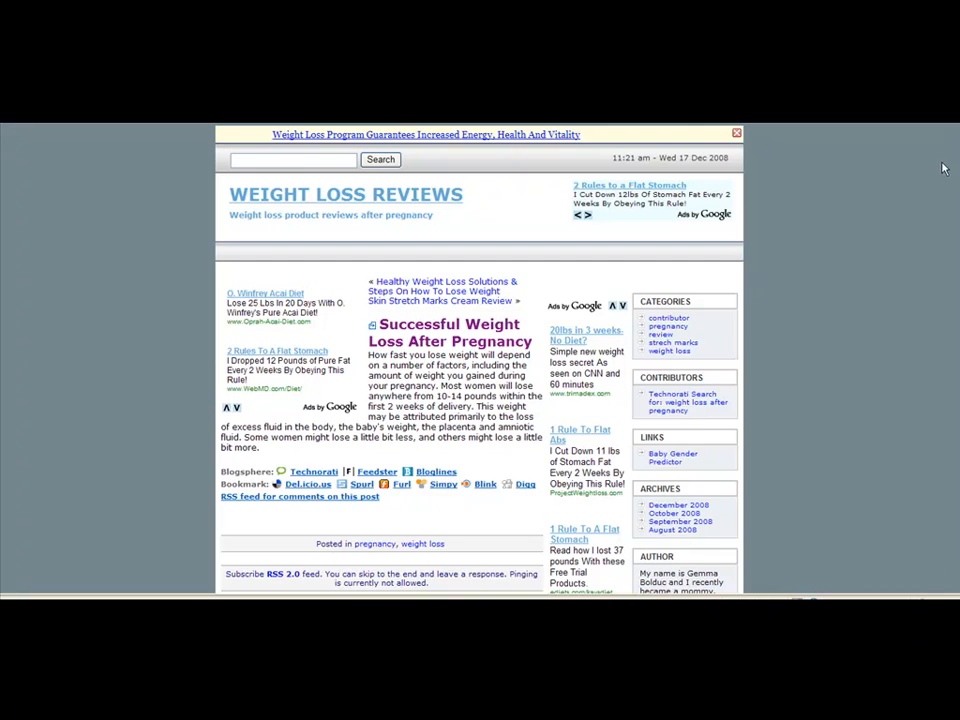
# - Scroll through the weight loss blog post
pyautogui.scroll(-5, 951, 326)
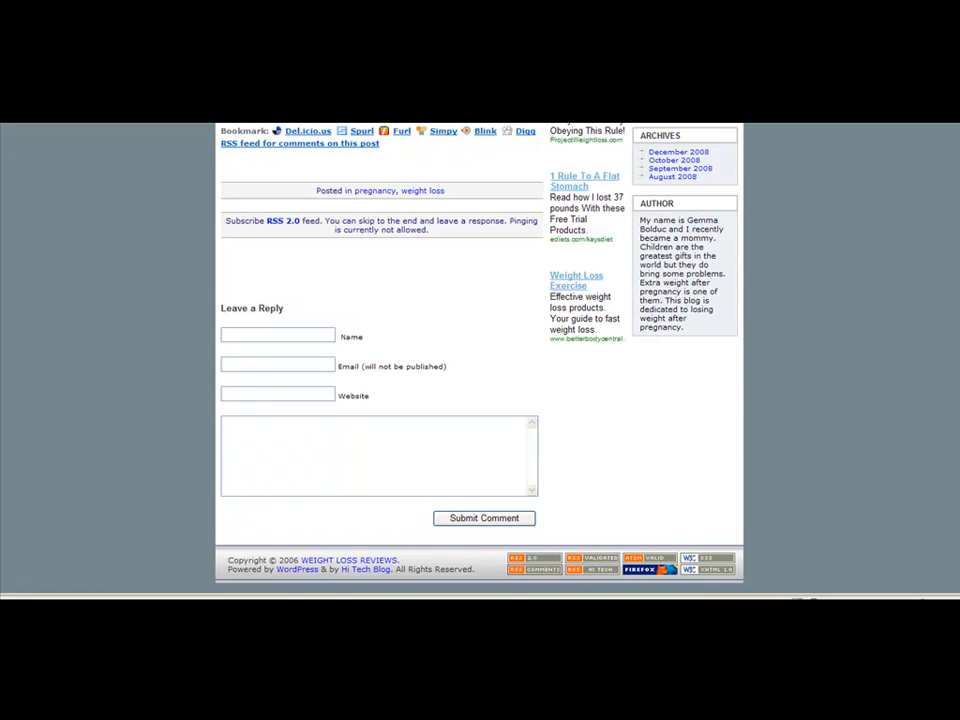
pyautogui.scroll(1, 955, 150)
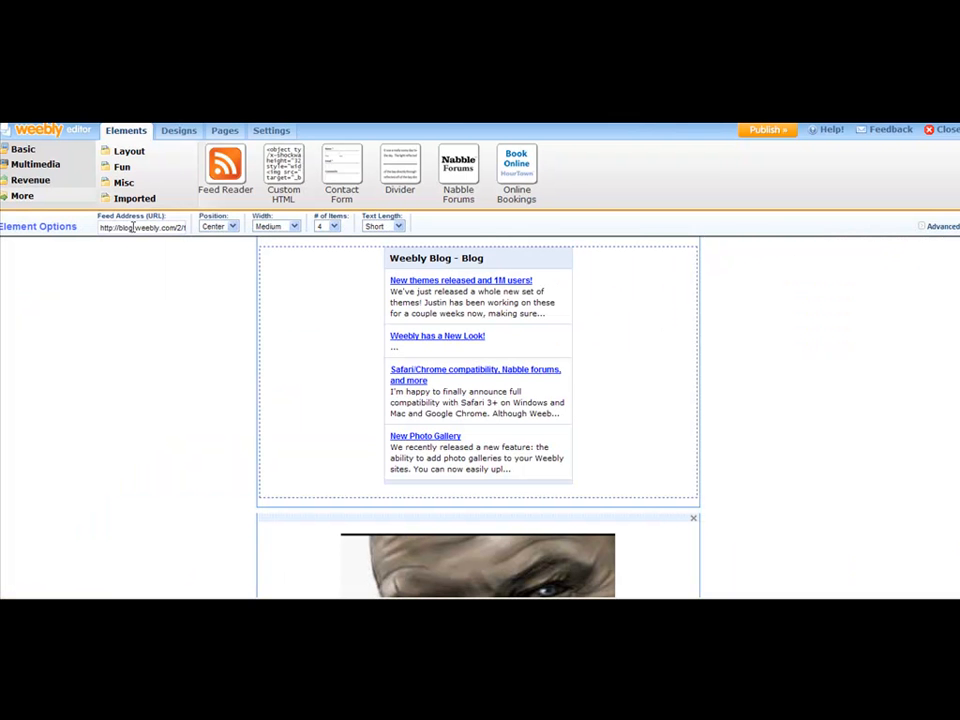
# - Replace the Feed Reader's feed address with the copied FeedBurner feed address
pyautogui.tripleClick(135, 228)
pyautogui.rightClick(137, 232)
pyautogui.click(150, 274)
pyautogui.click(790, 316)
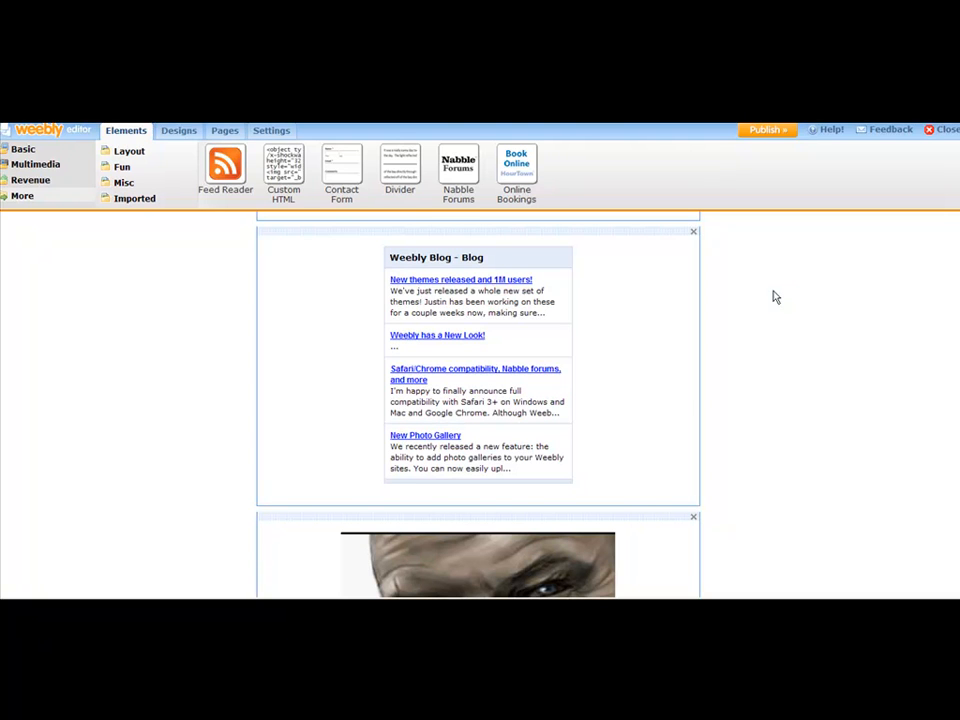
pyautogui.click(663, 304)
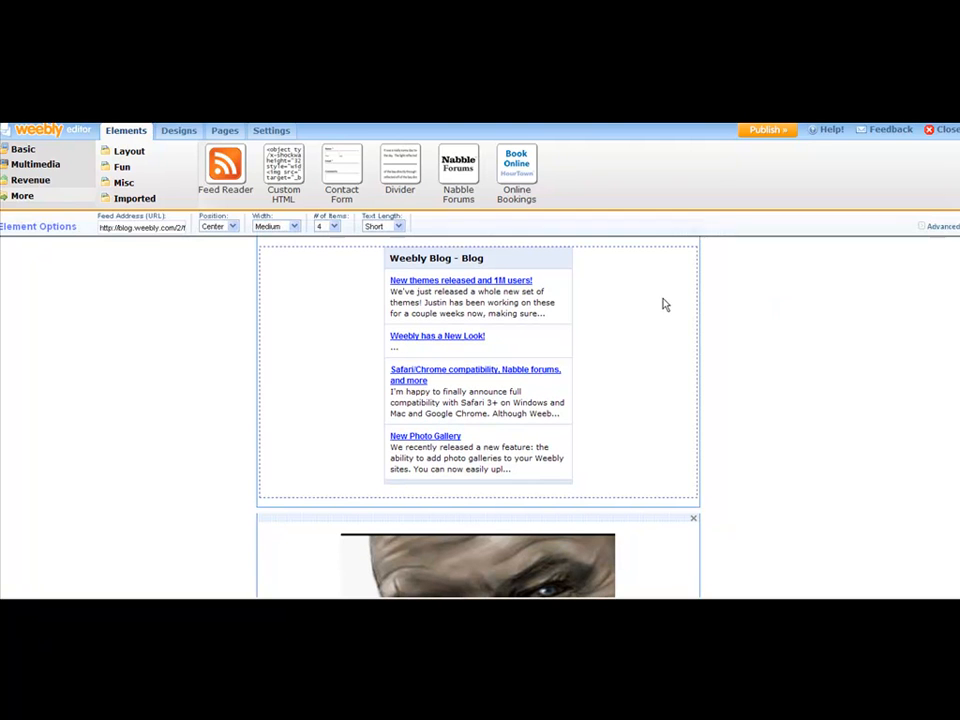
pyautogui.tripleClick(145, 228)
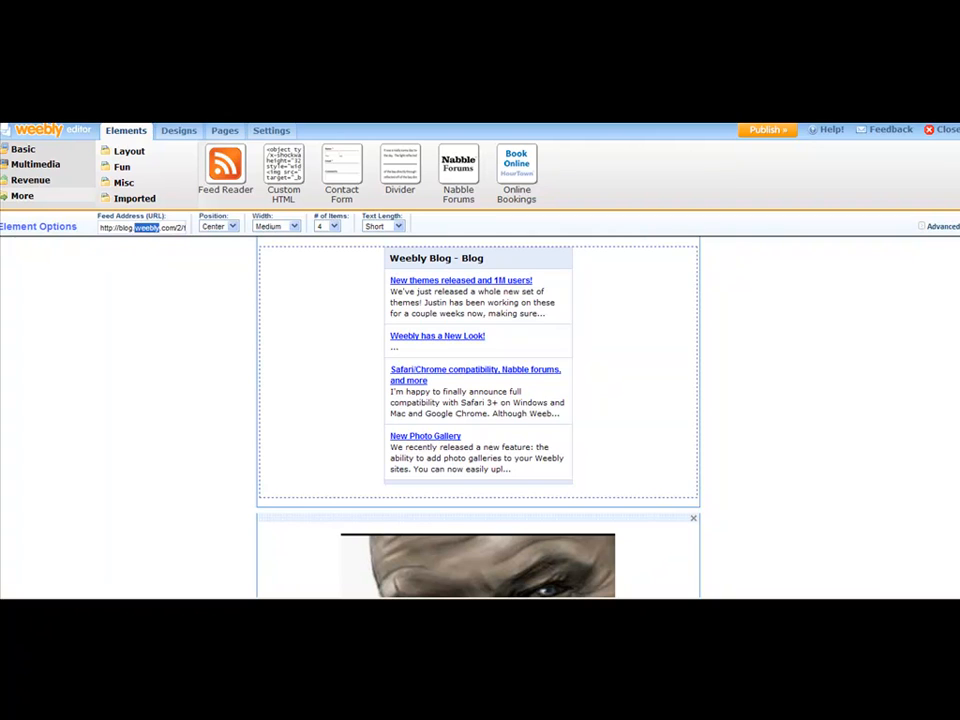
pyautogui.rightClick(141, 232)
pyautogui.click(156, 276)
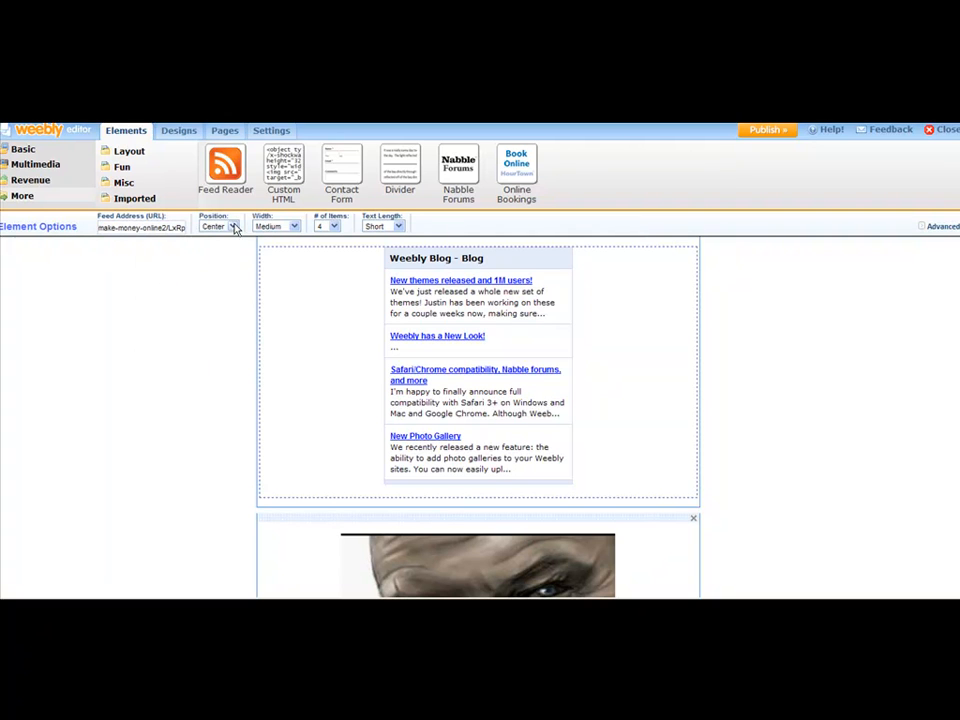
# - Set the feed's text length to Short, after trying Long
pyautogui.click(397, 227)
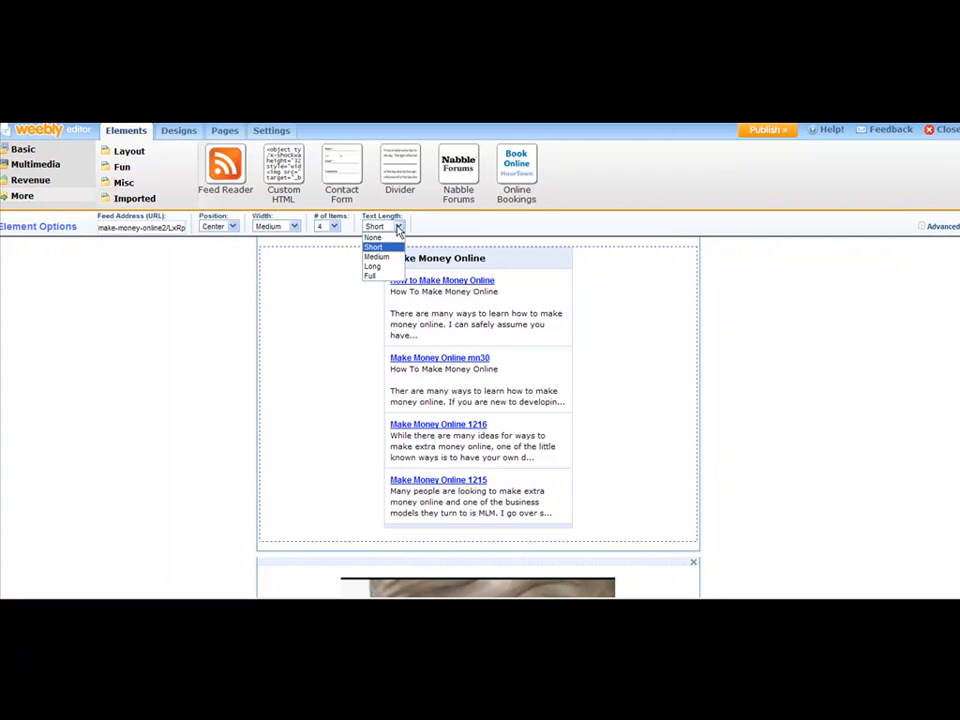
pyautogui.click(388, 268)
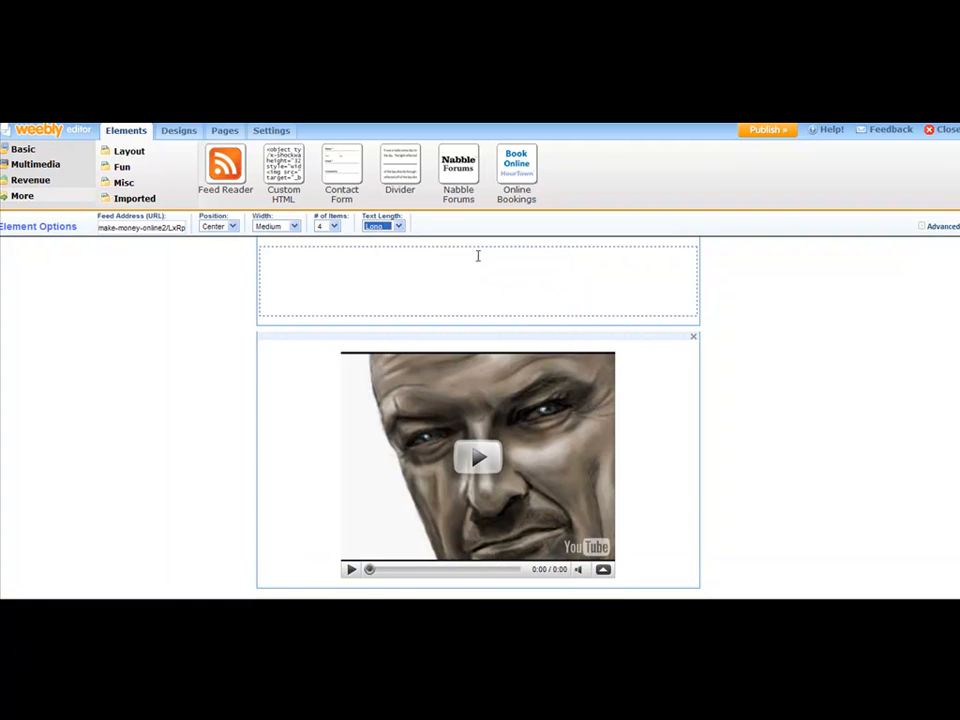
pyautogui.click(400, 229)
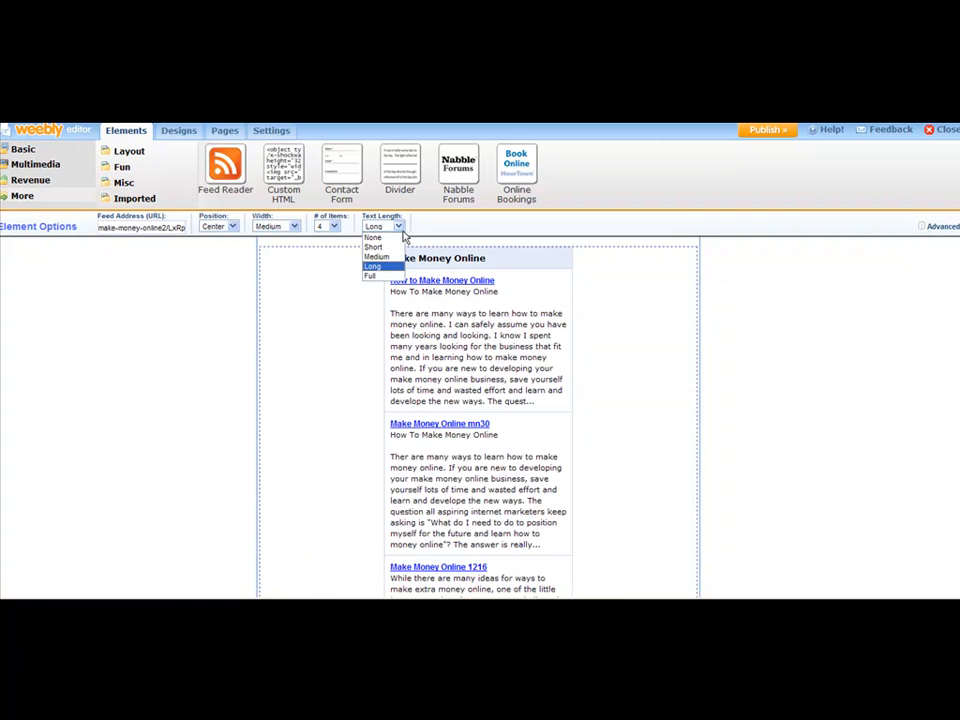
pyautogui.click(392, 250)
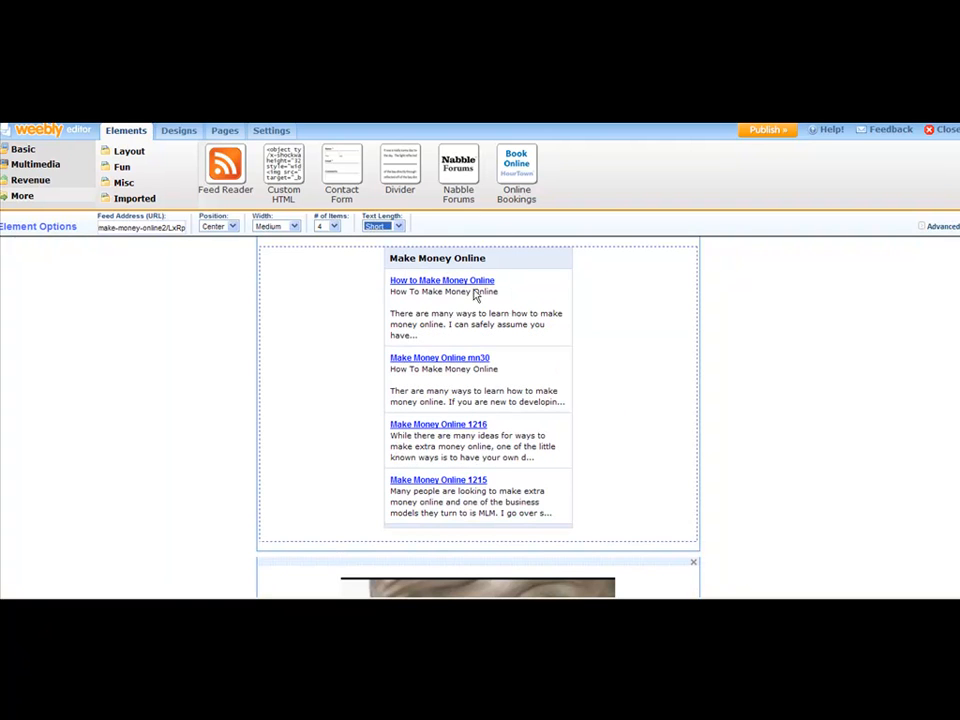
pyautogui.click(849, 358)
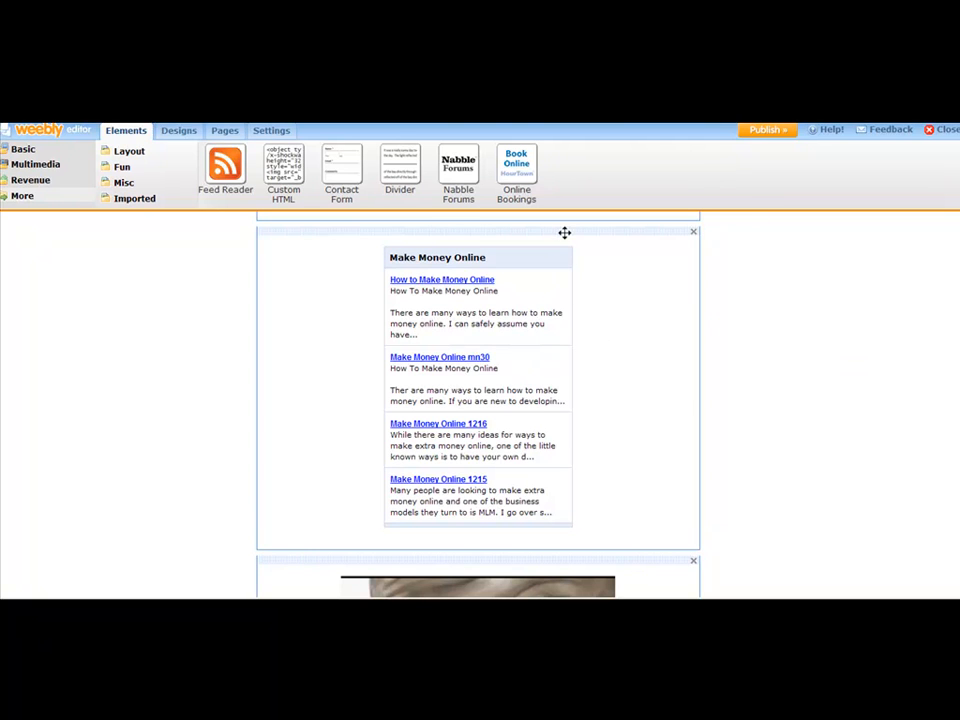
# - Try to reposition the feed block beneath the article text
pyautogui.moveTo(565, 231); pyautogui.dragTo(512, 242)
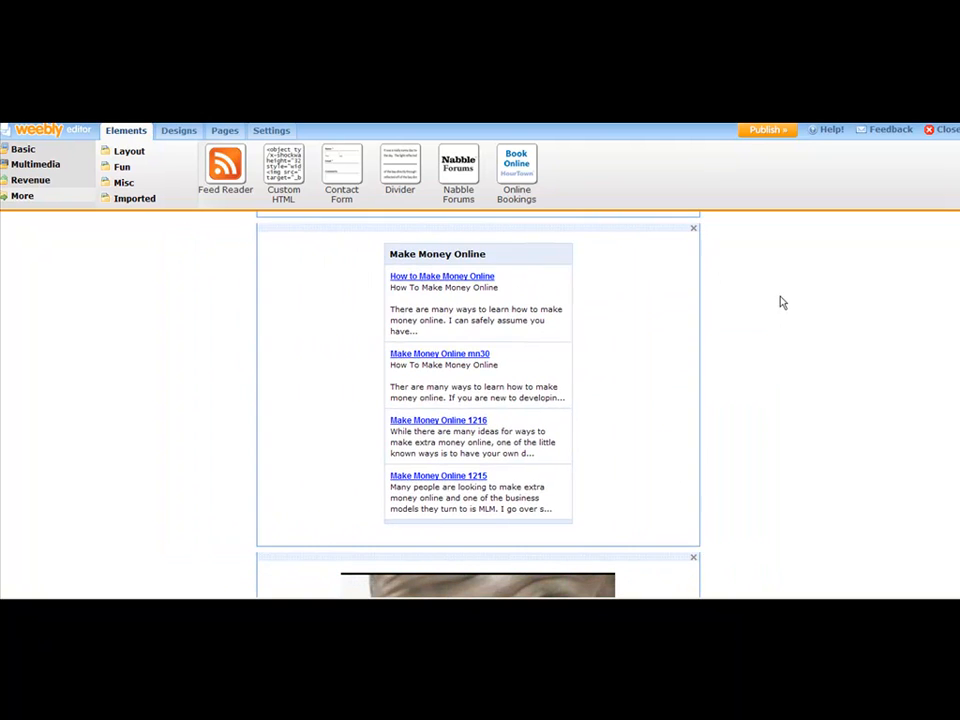
pyautogui.scroll(-3, 841, 308)
pyautogui.scroll(5, 934, 440)
pyautogui.scroll(2, 930, 432)
pyautogui.scroll(-4, 874, 424)
pyautogui.scroll(1, 845, 385)
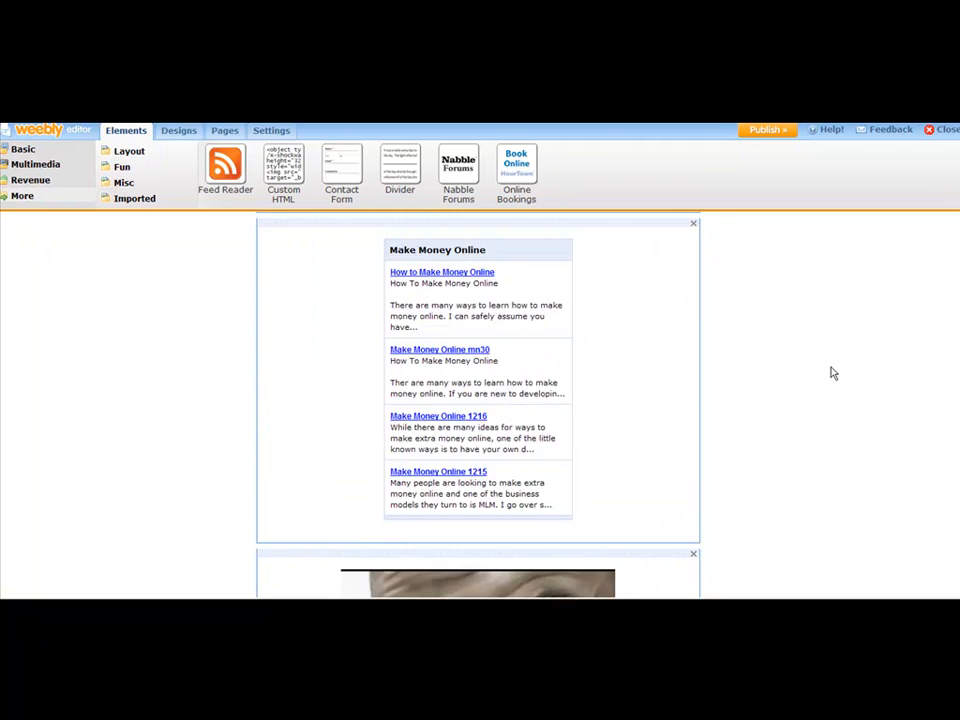
pyautogui.scroll(2, 775, 360)
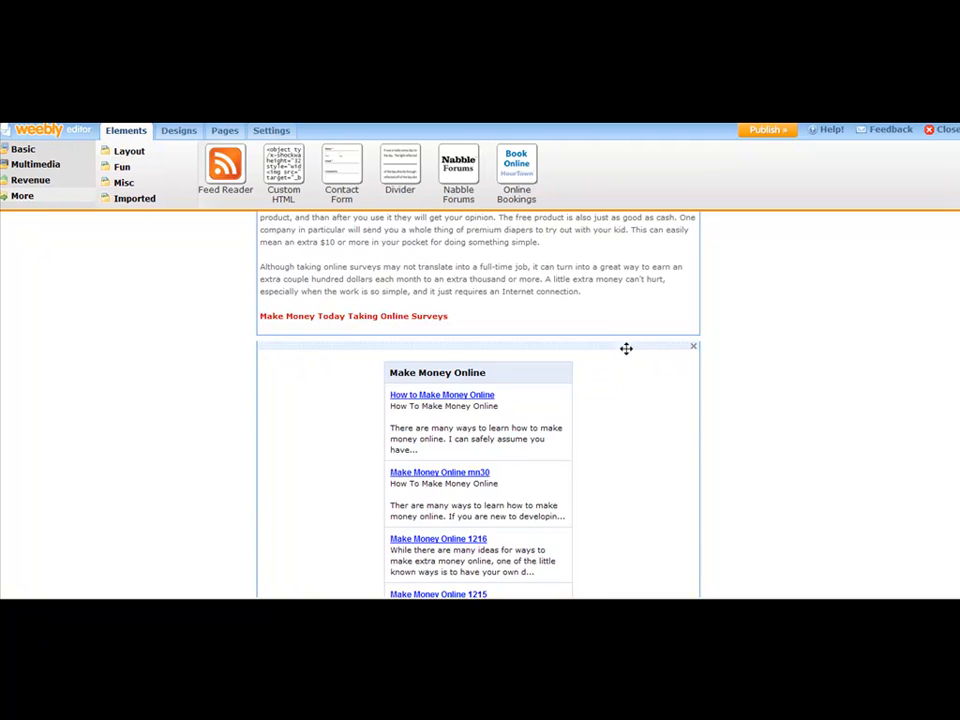
pyautogui.scroll(-1, 627, 347)
pyautogui.moveTo(632, 246); pyautogui.dragTo(649, 534)
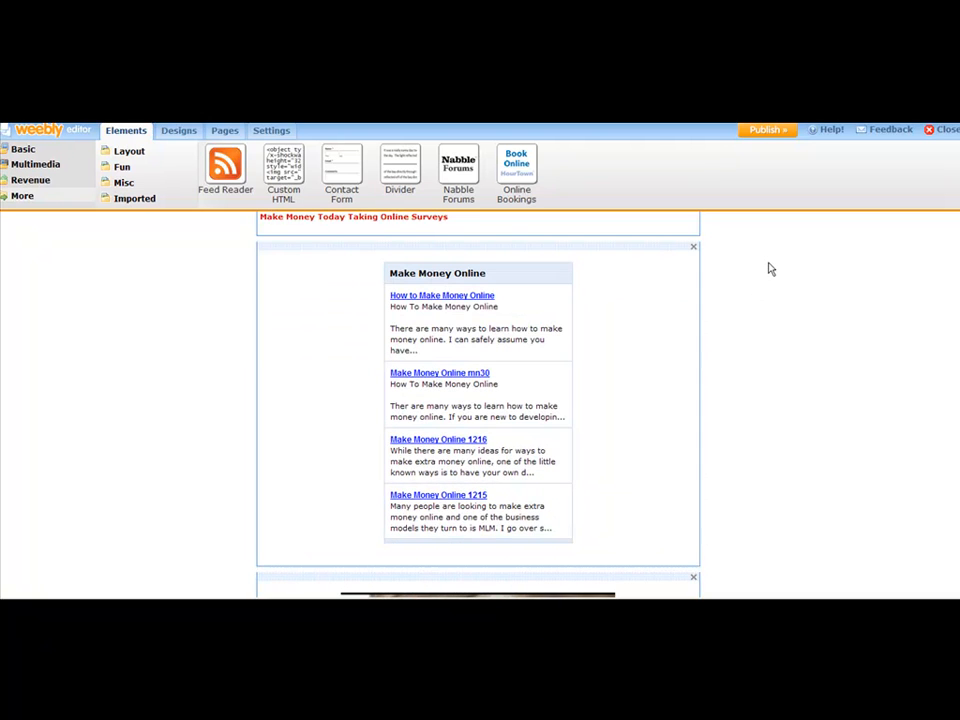
# - Scroll through the home page to review the article, feed and video blocks
pyautogui.scroll(3, 478, 400)
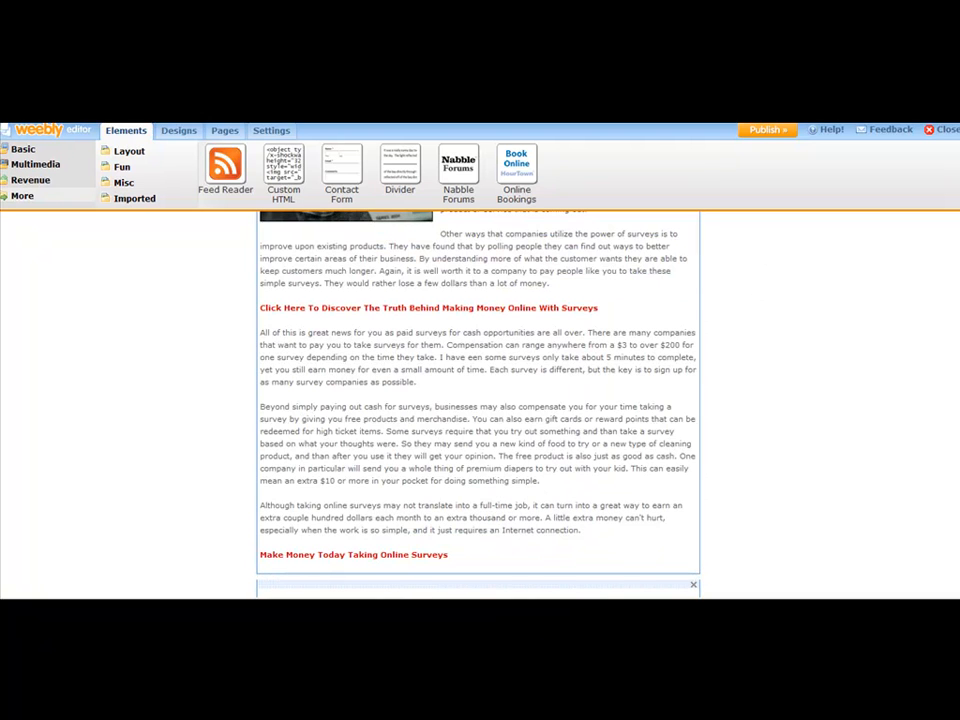
pyautogui.scroll(-5, 704, 468)
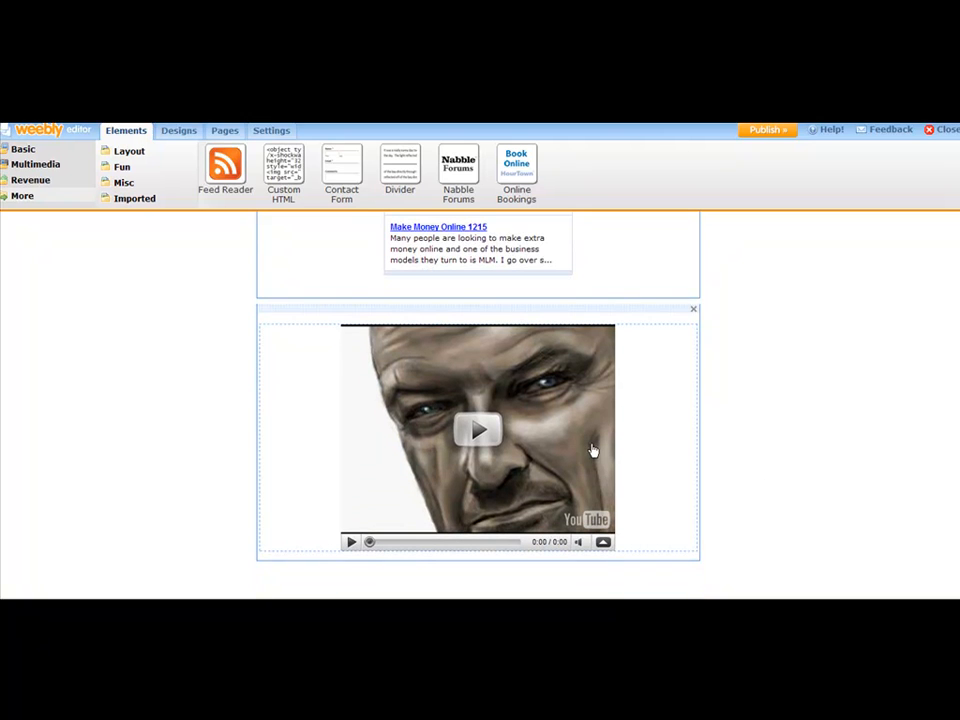
pyautogui.scroll(-1, 480, 405)
pyautogui.scroll(1, 480, 405)
pyautogui.scroll(-1, 480, 405)
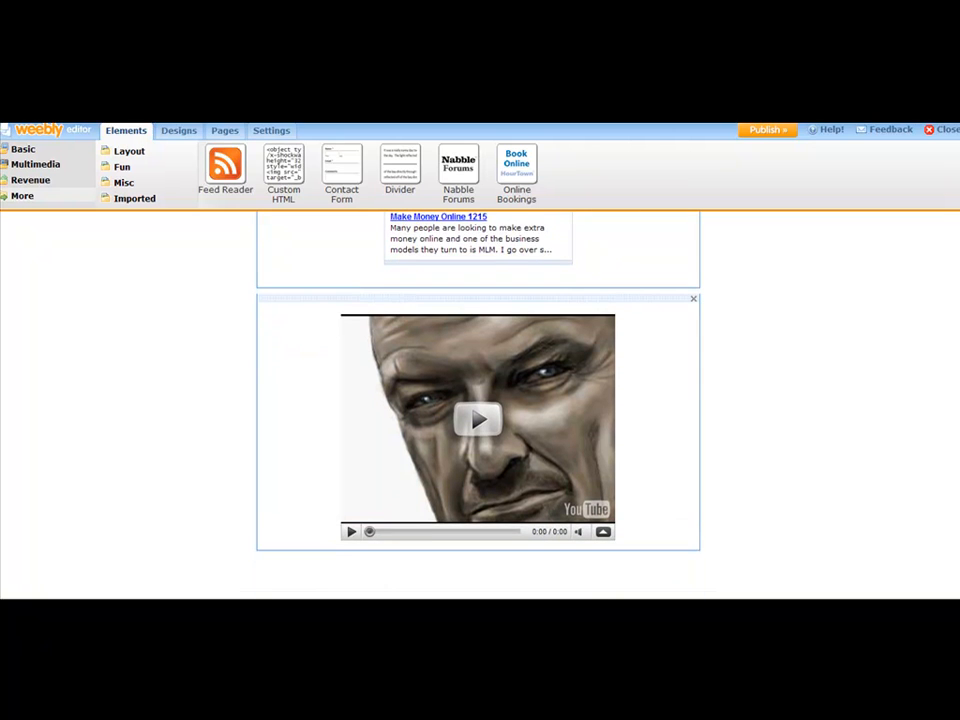
pyautogui.scroll(-1, 480, 405)
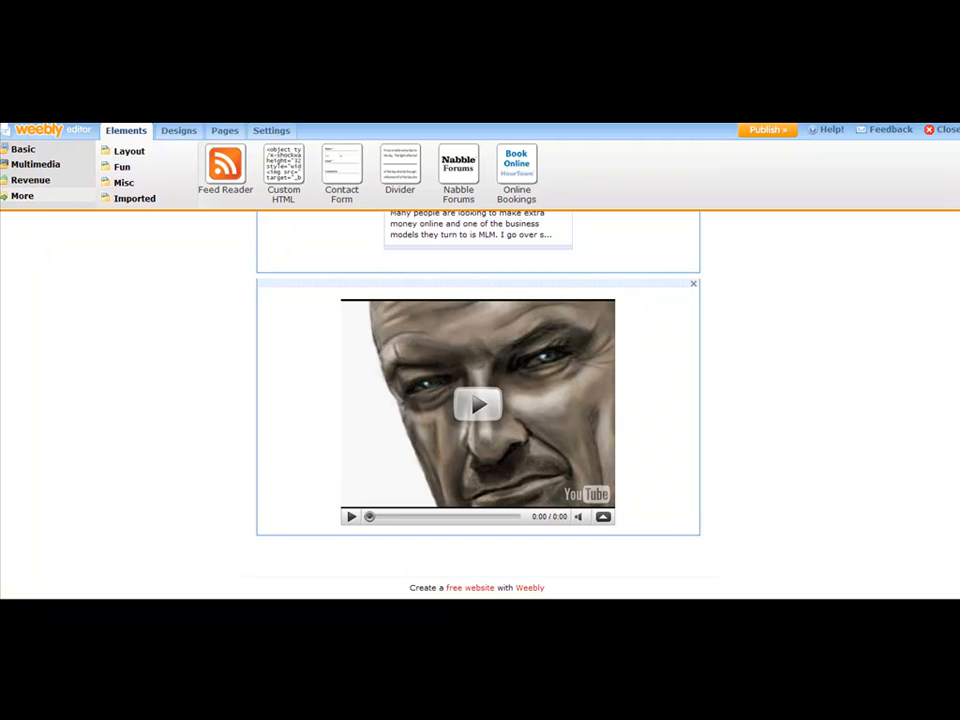
pyautogui.scroll(8, 480, 405)
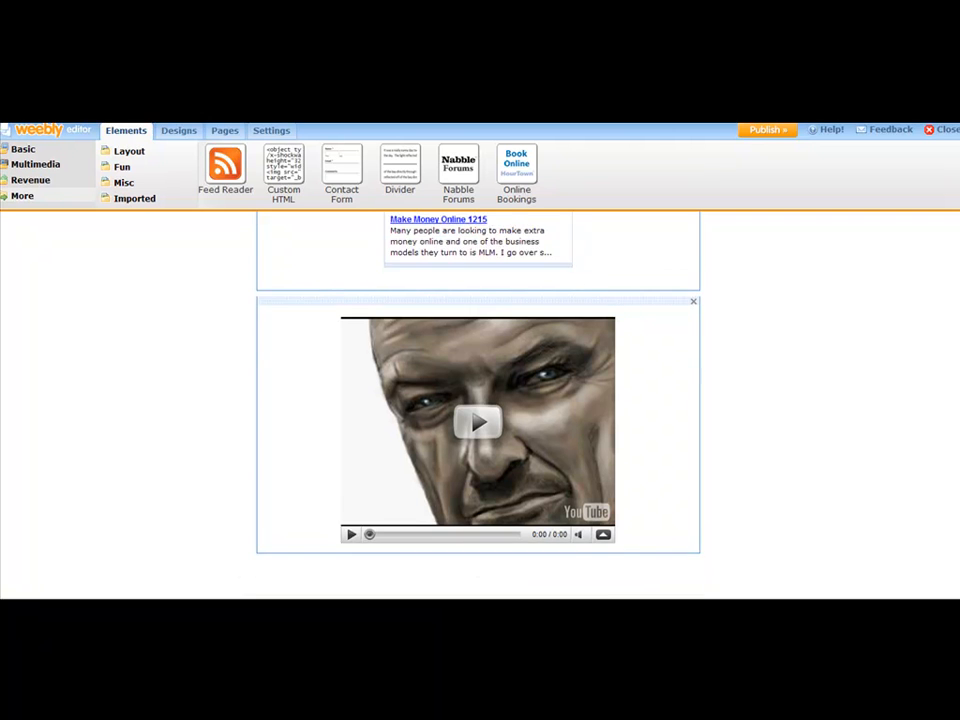
pyautogui.scroll(8, 480, 405)
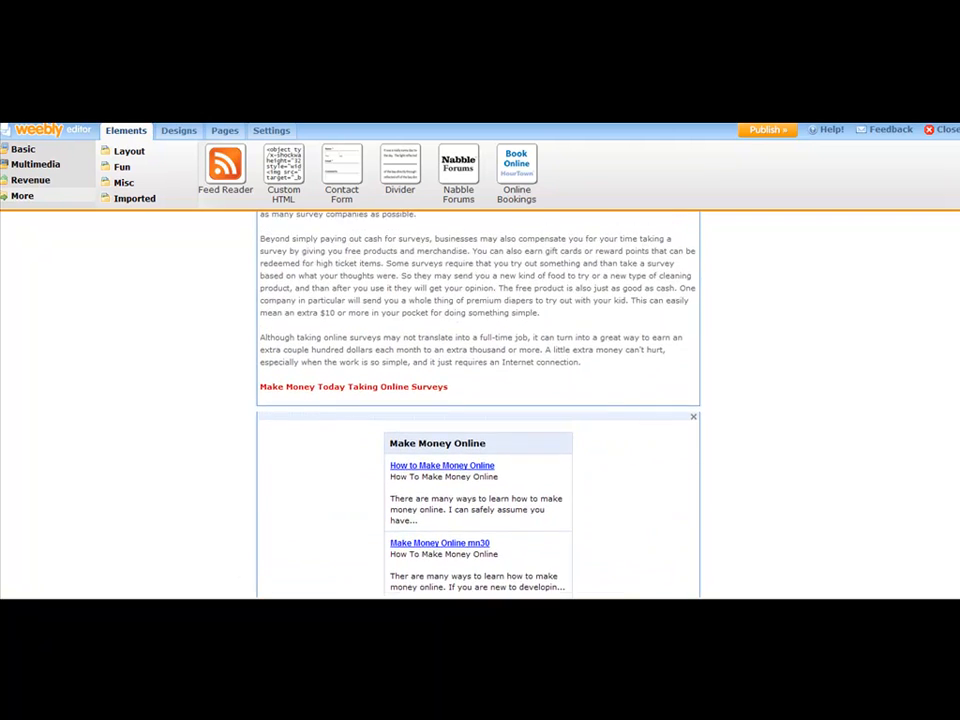